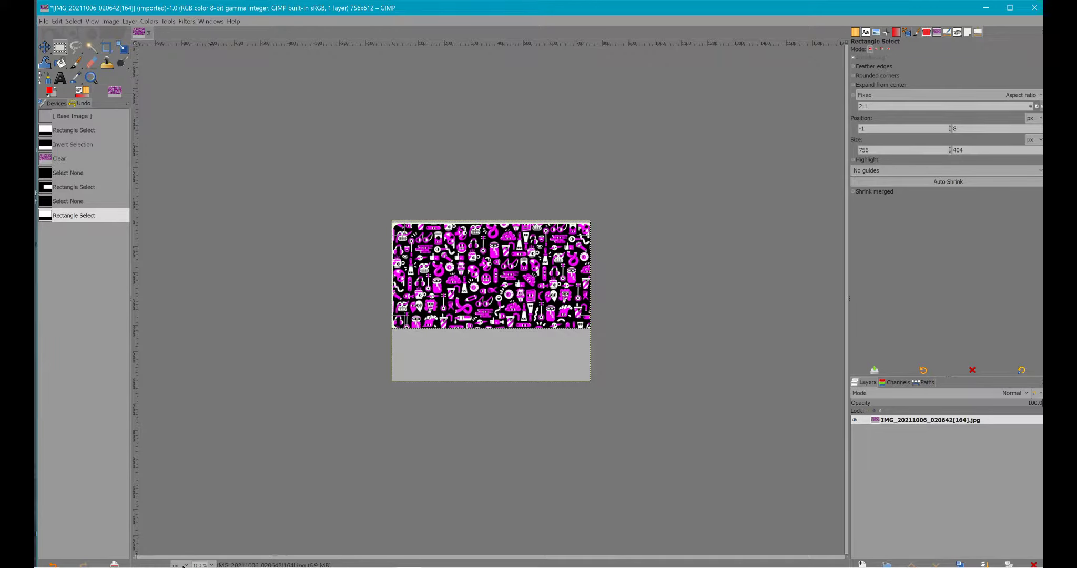
# - Crop the image to a 751 × 397 px rectangle around the pattern at position 5, 14, and clear the selection
pyautogui.click(212, 565)
pyautogui.click(209, 510)
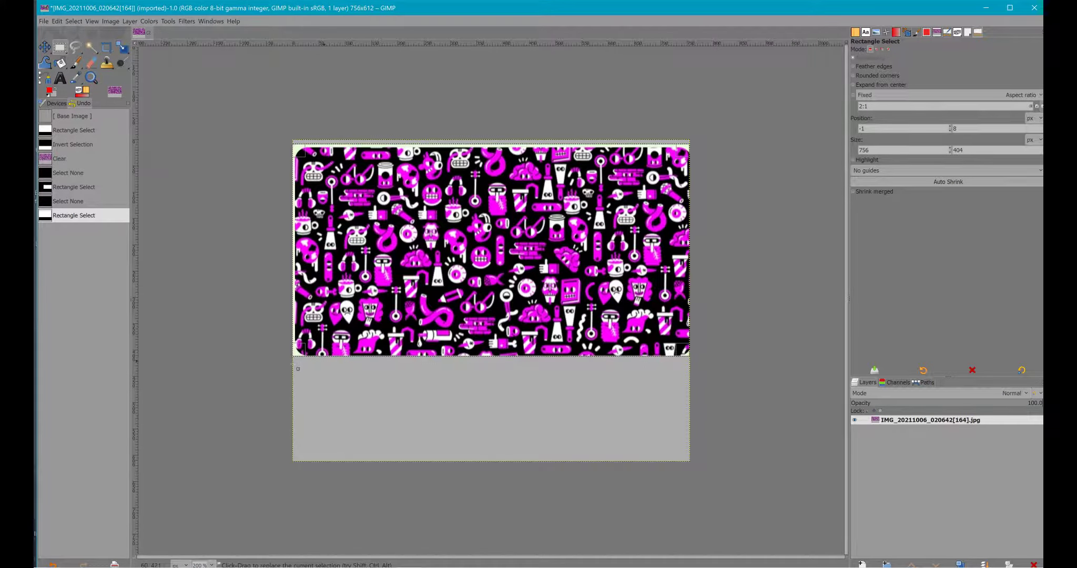
pyautogui.click(258, 156)
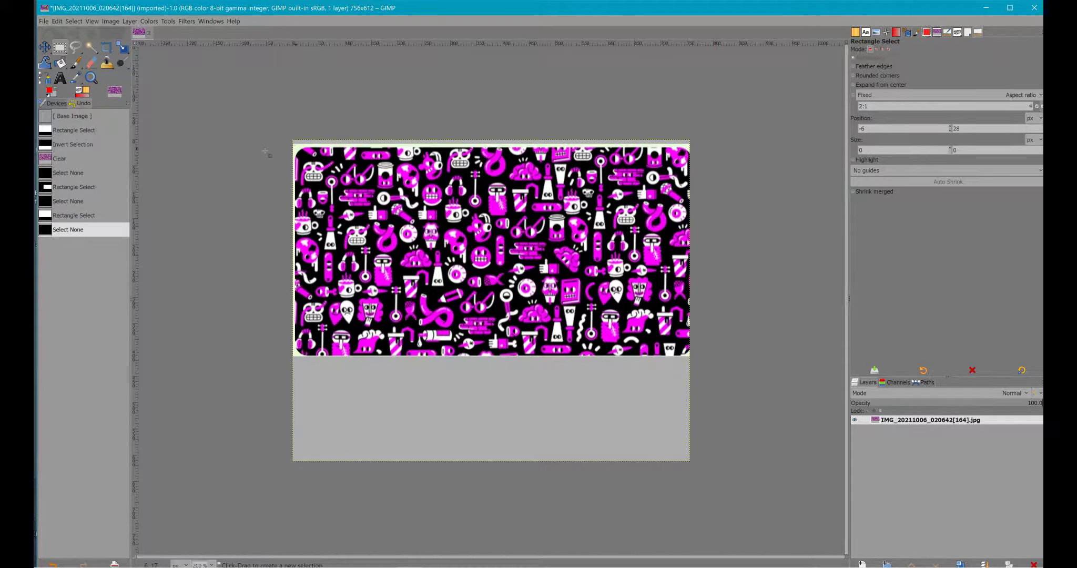
pyautogui.moveTo(265, 152); pyautogui.dragTo(659, 358)
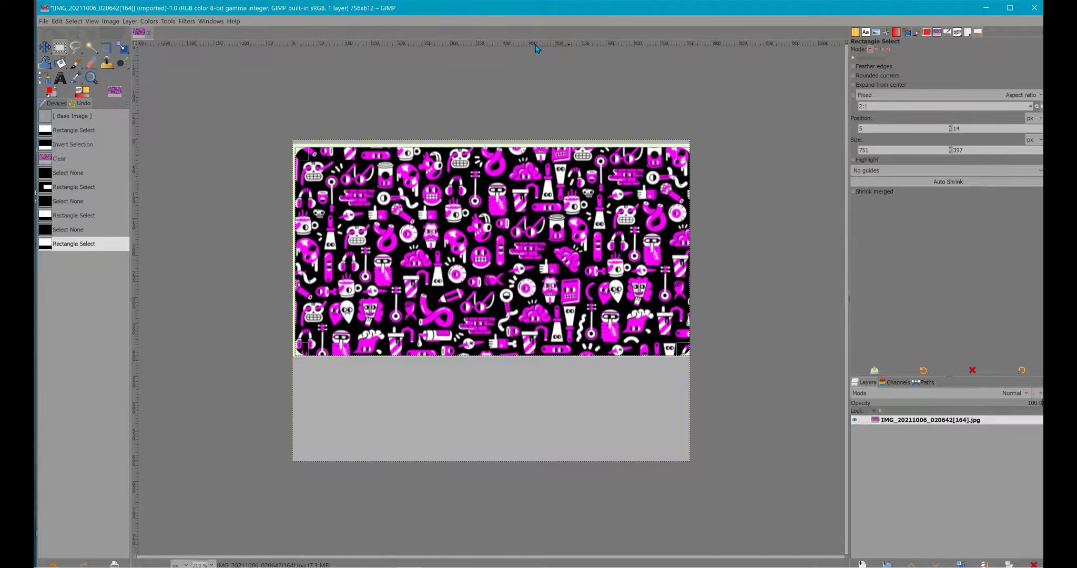
pyautogui.moveTo(539, 44); pyautogui.dragTo(558, 150)
pyautogui.click(110, 21)
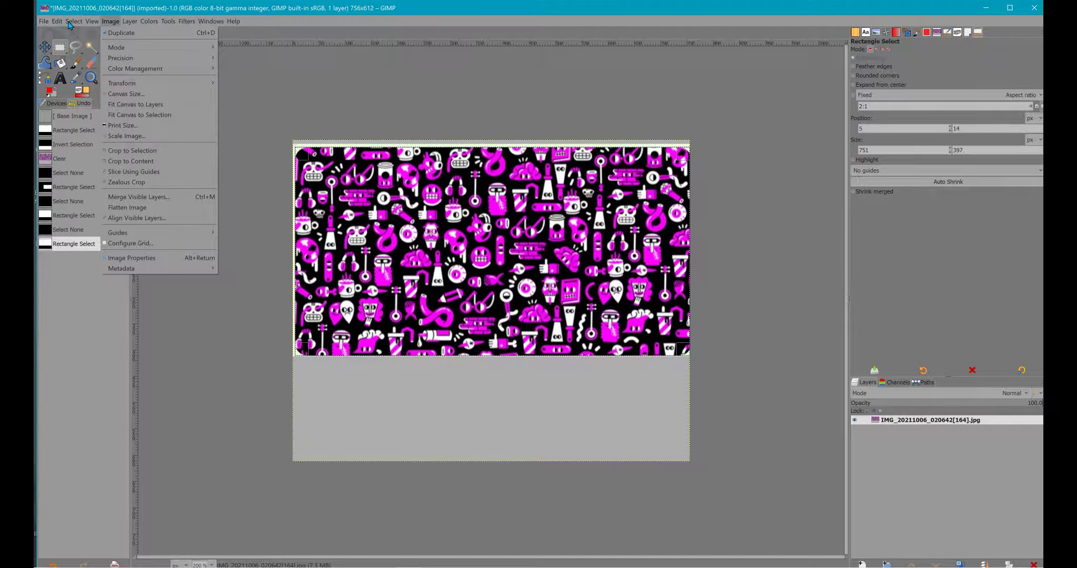
pyautogui.click(127, 150)
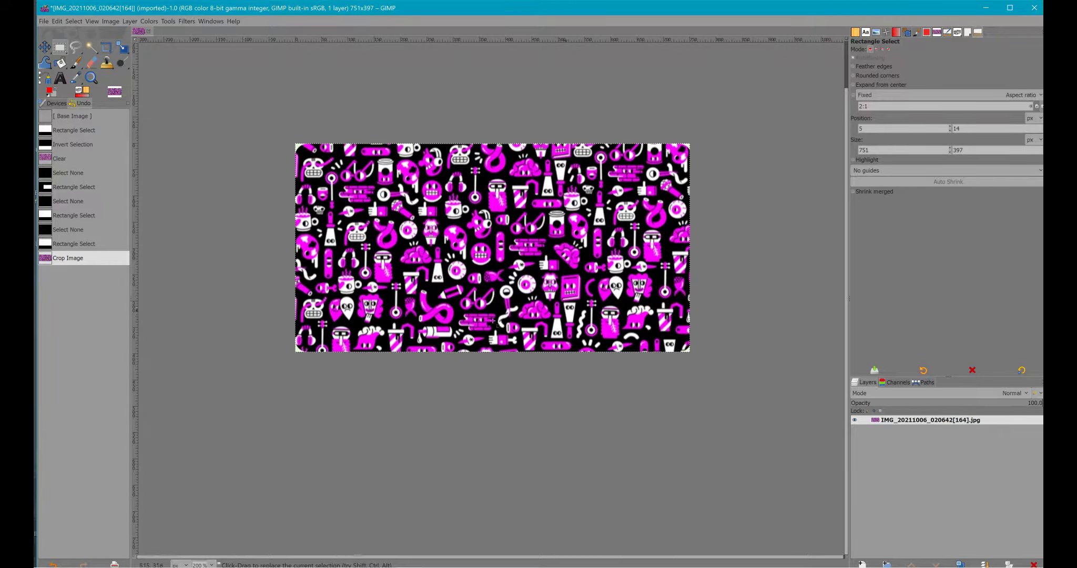
pyautogui.click(175, 152)
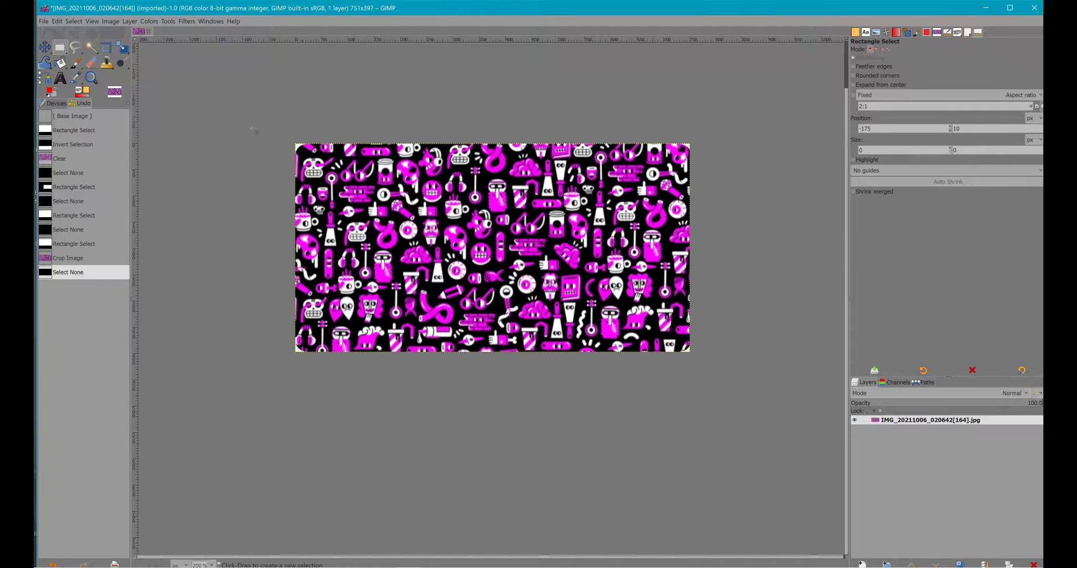
# - Export the cropped image to the Desktop as newtexture.jpg with the offered JPEG settings
pyautogui.click(43, 21)
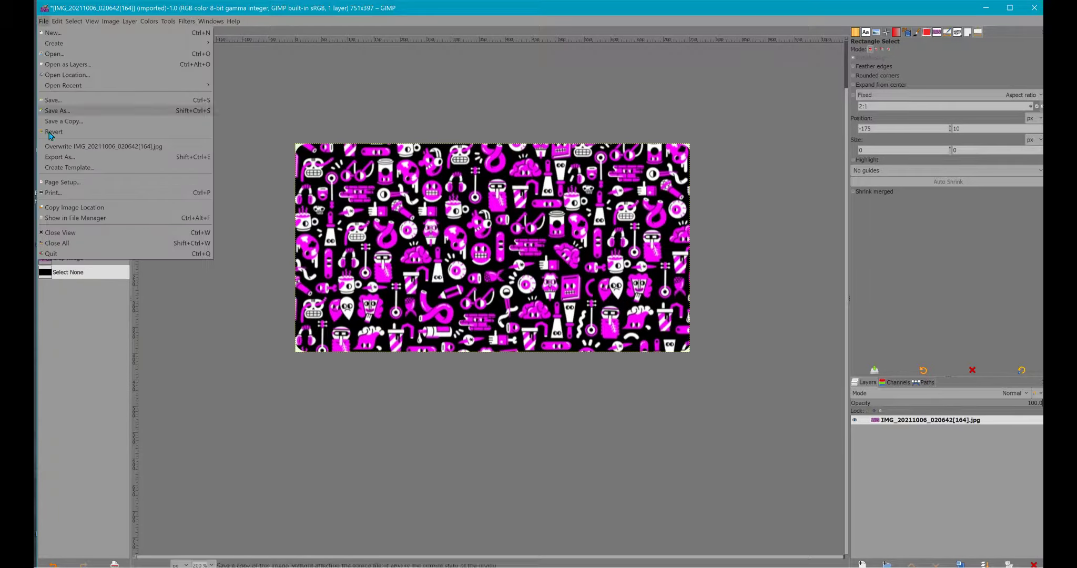
pyautogui.click(63, 160)
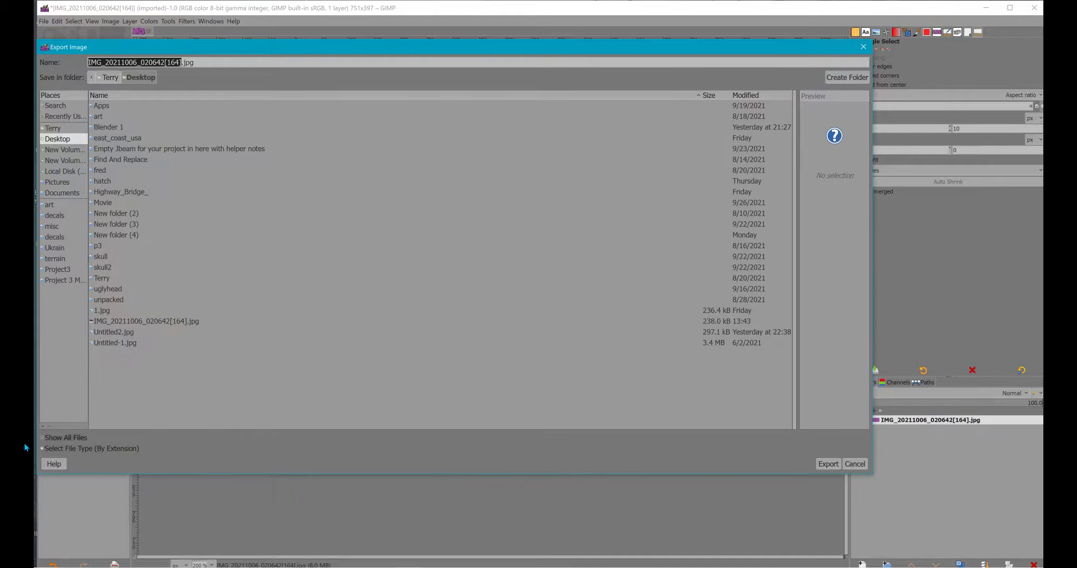
pyautogui.click(42, 448)
pyautogui.scroll(-3, 51, 438)
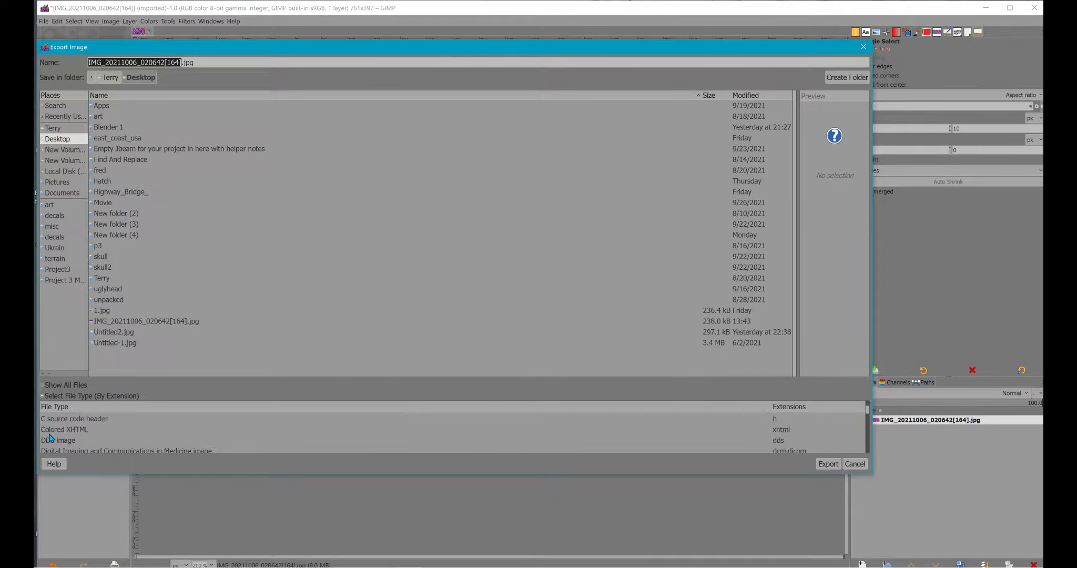
pyautogui.scroll(-3, 51, 437)
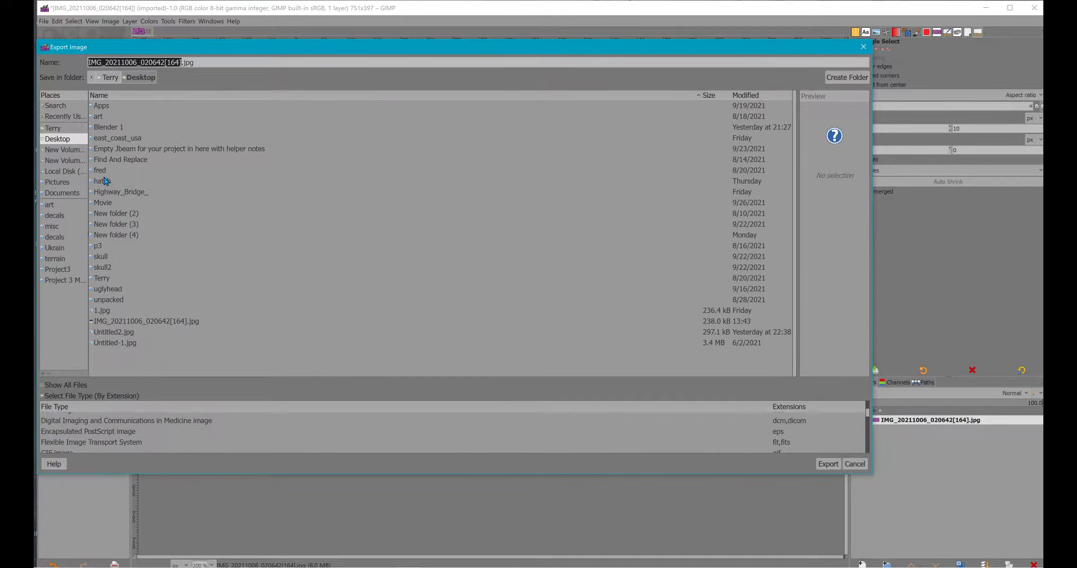
pyautogui.moveTo(195, 64); pyautogui.dragTo(53, 67)
pyautogui.write('new')
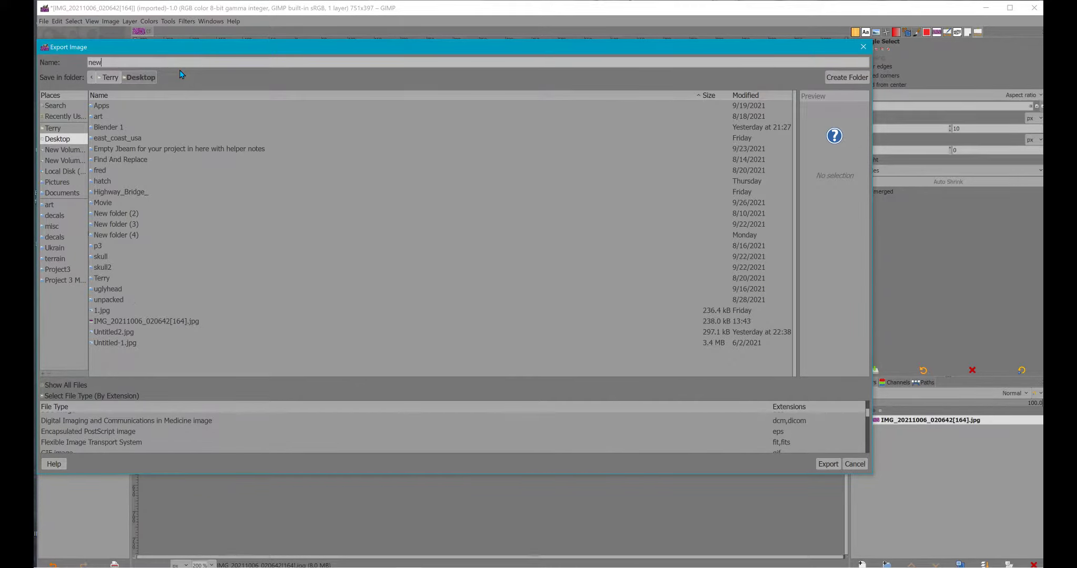
pyautogui.write('texture.jpg')
pyautogui.click(828, 464)
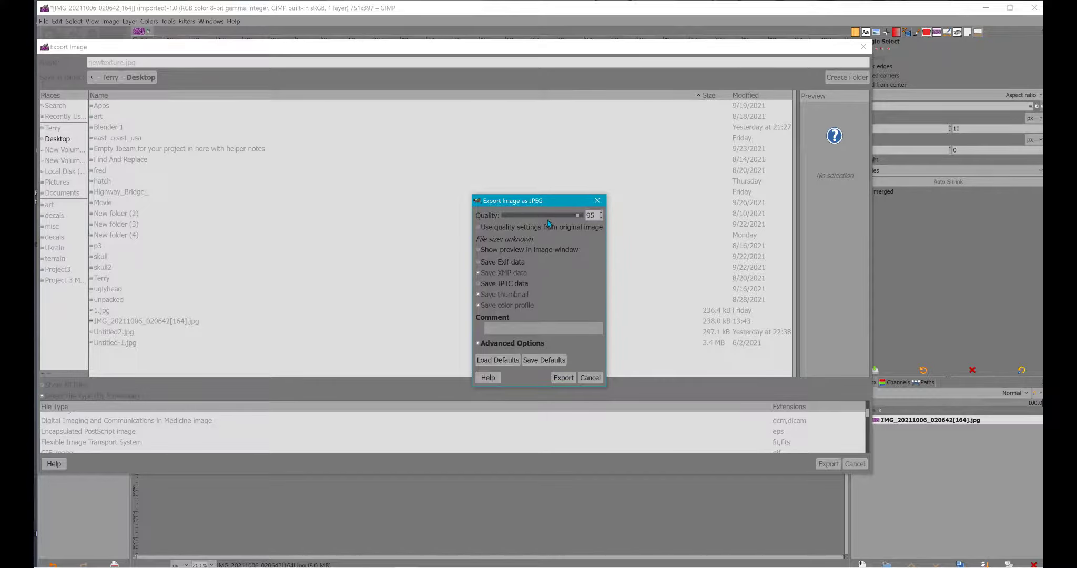
pyautogui.click(564, 377)
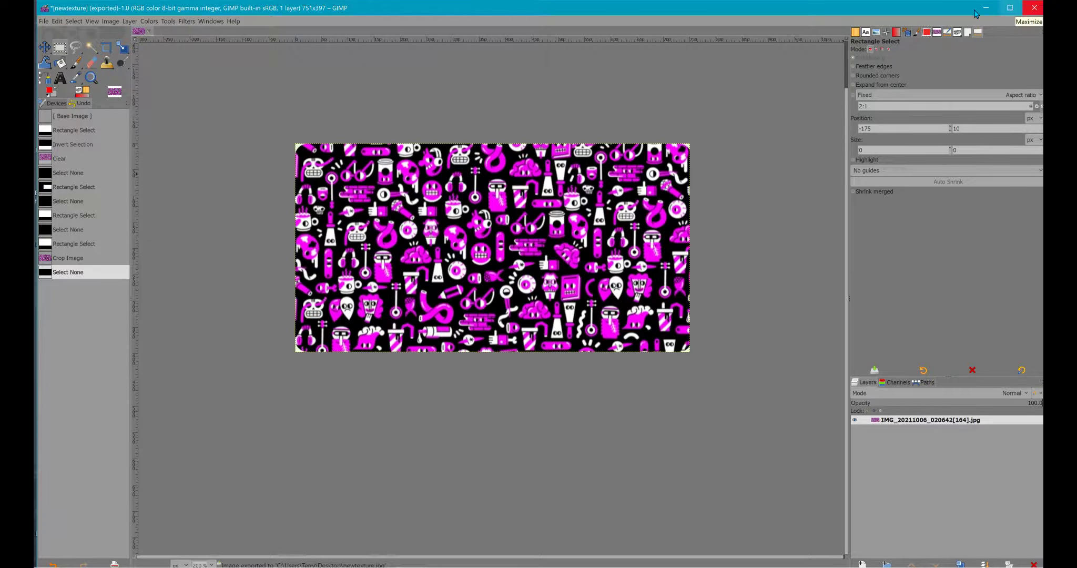
# - Switch from GIMP to the Windows desktop, close the open File Explorer window and select the newtexture image
pyautogui.click(986, 8)
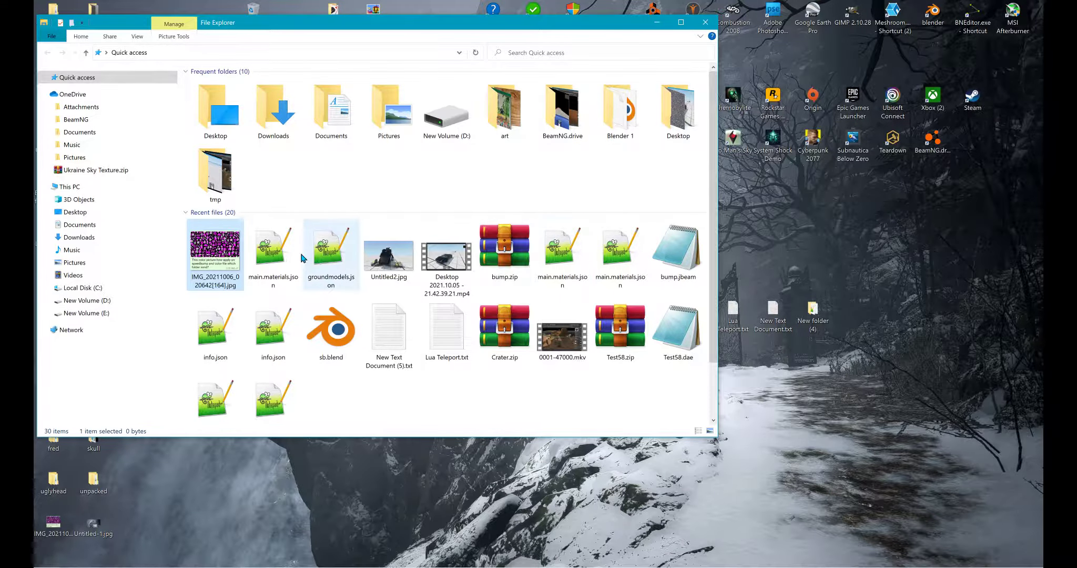
pyautogui.click(705, 22)
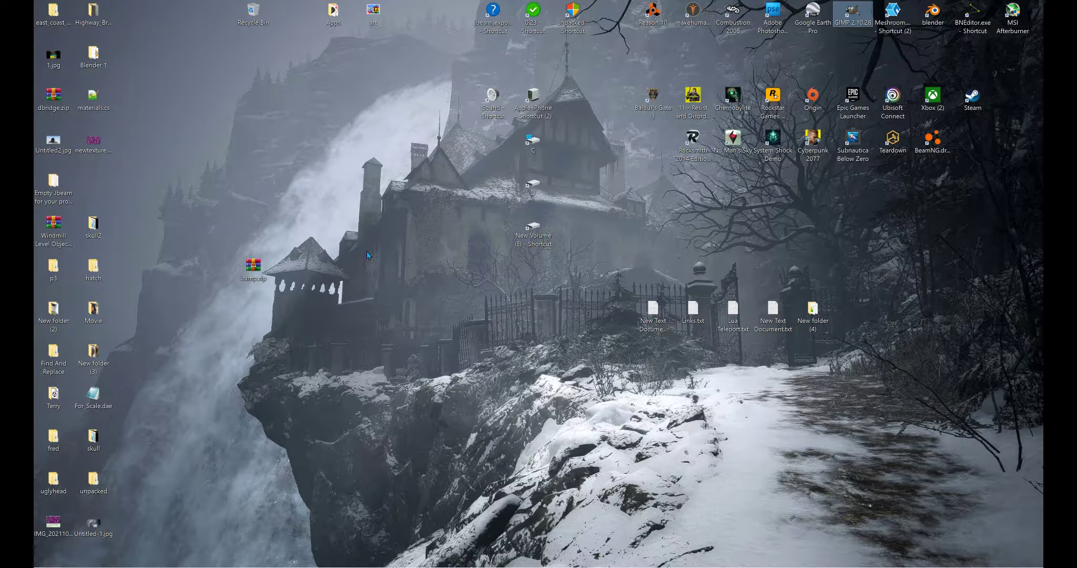
pyautogui.click(92, 146)
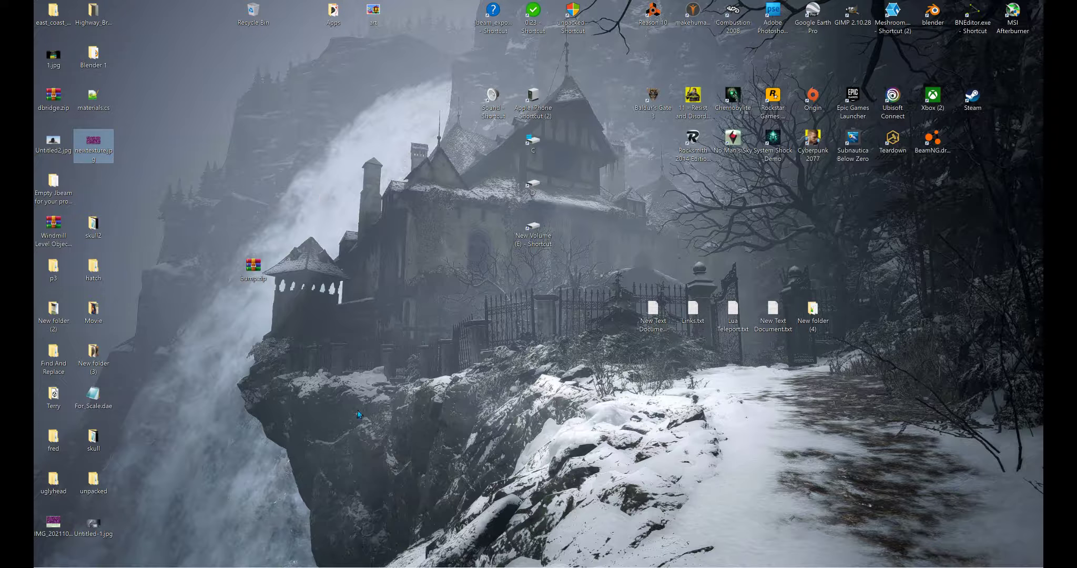
pyautogui.moveTo(357, 563)
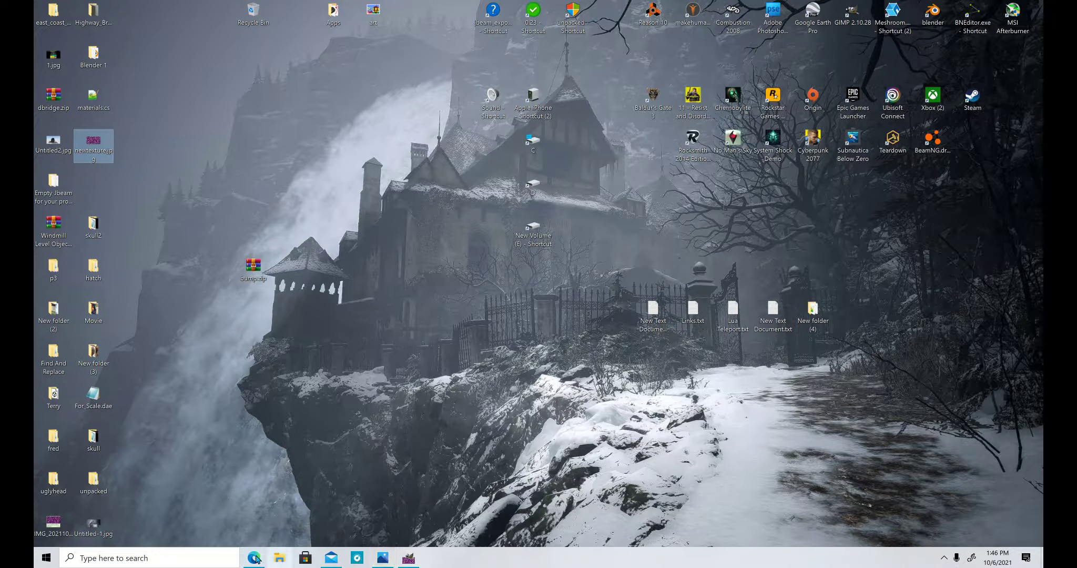
# - Open the unpacked mods folder from its desktop shortcut and go up to 0.23 and into its Levels folder
pyautogui.doubleClick(573, 16)
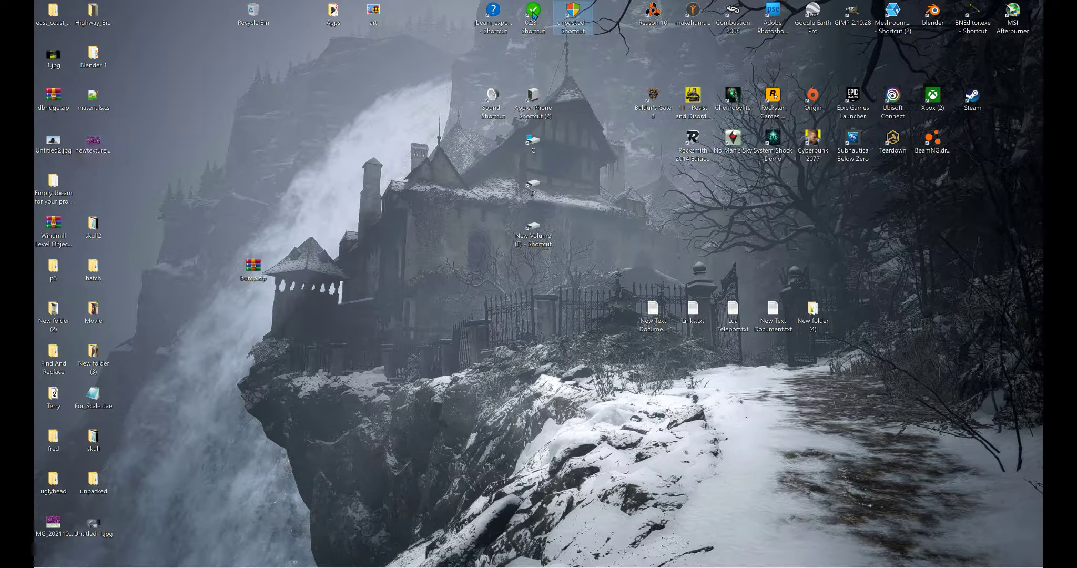
pyautogui.moveTo(263, 22); pyautogui.dragTo(466, 79)
pyautogui.click(551, 110)
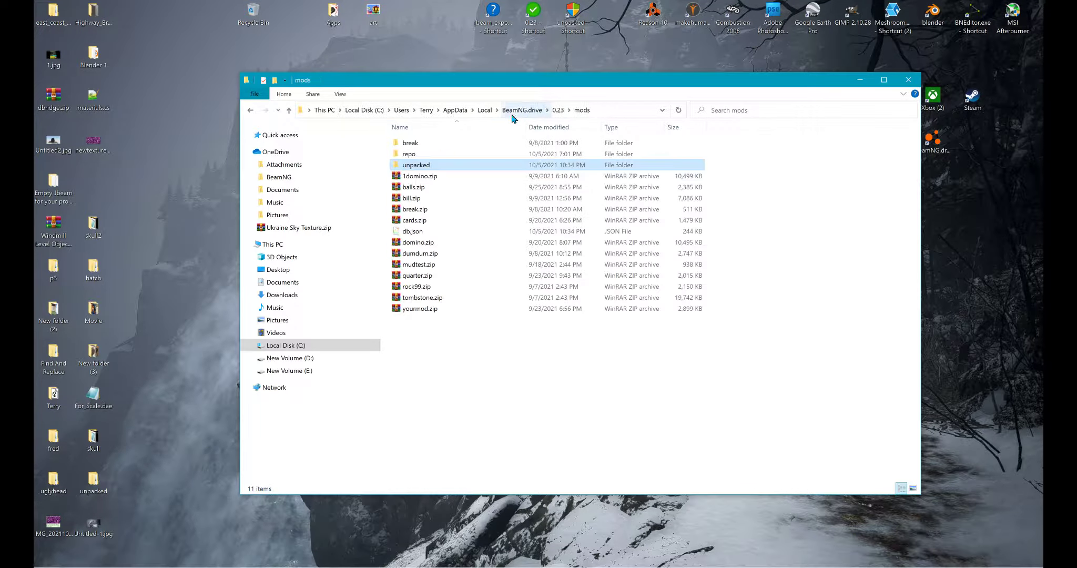
pyautogui.click(559, 110)
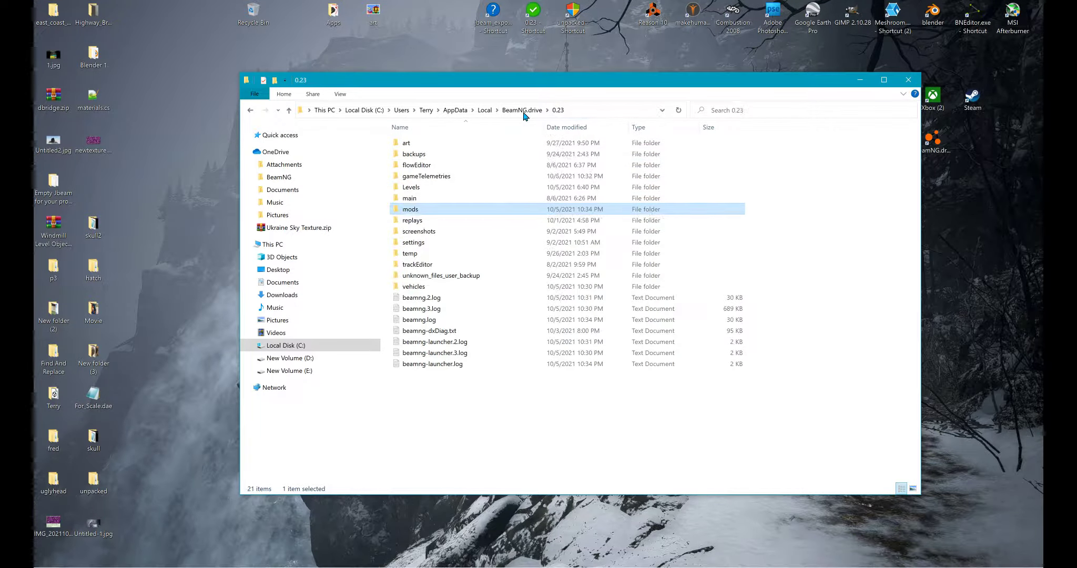
pyautogui.doubleClick(378, 189)
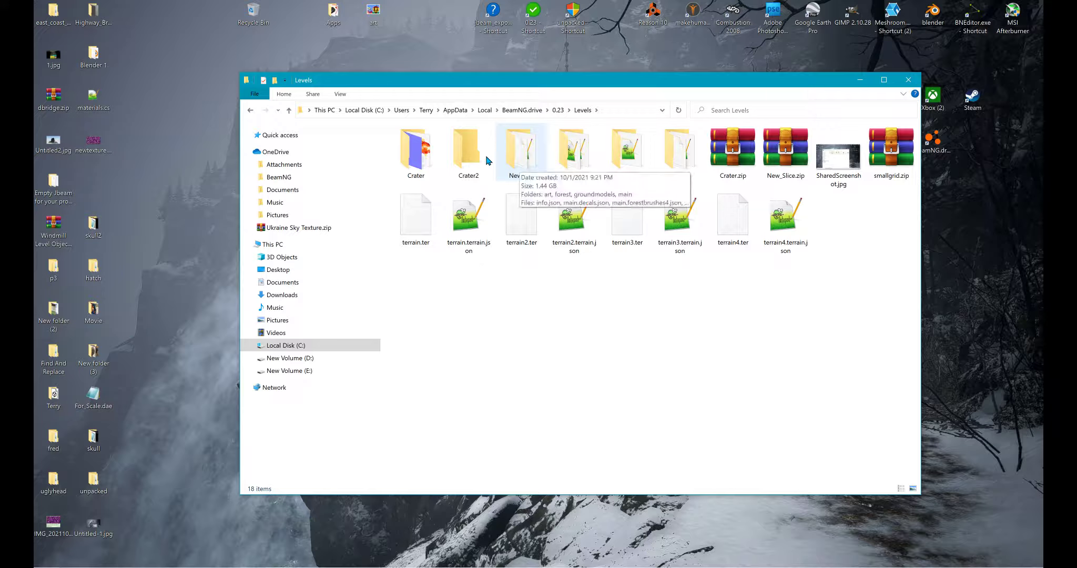
# - Open the Newmap level folder and go to its art > shapes > misc folder
pyautogui.press('Return')
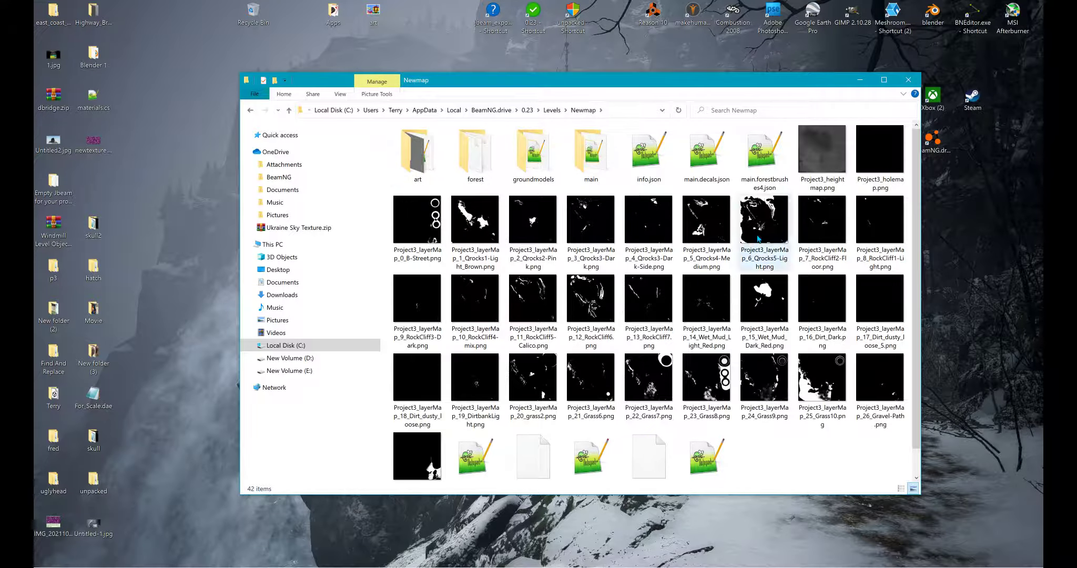
pyautogui.doubleClick(393, 174)
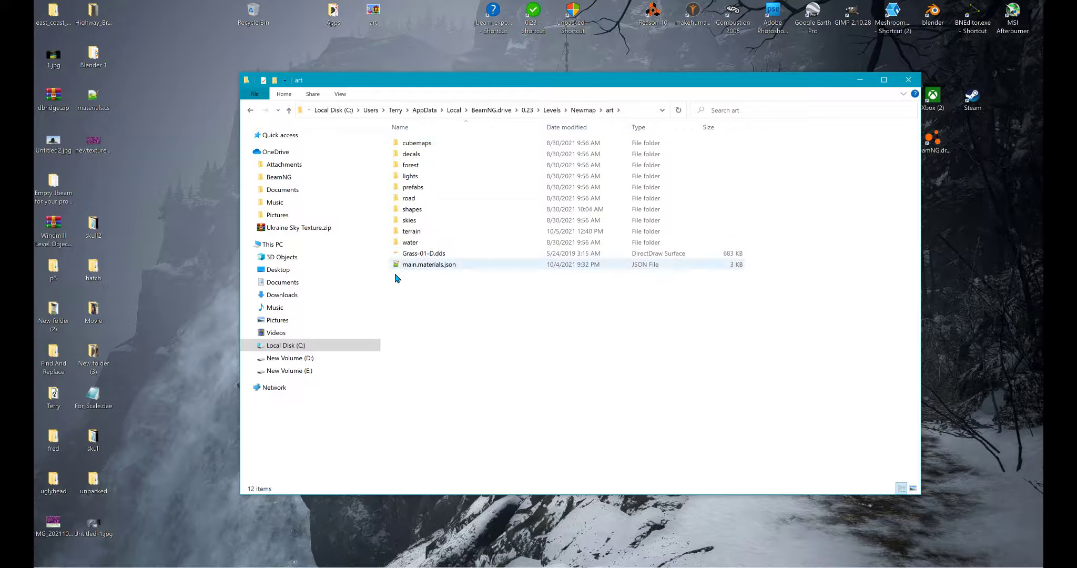
pyautogui.click(388, 210)
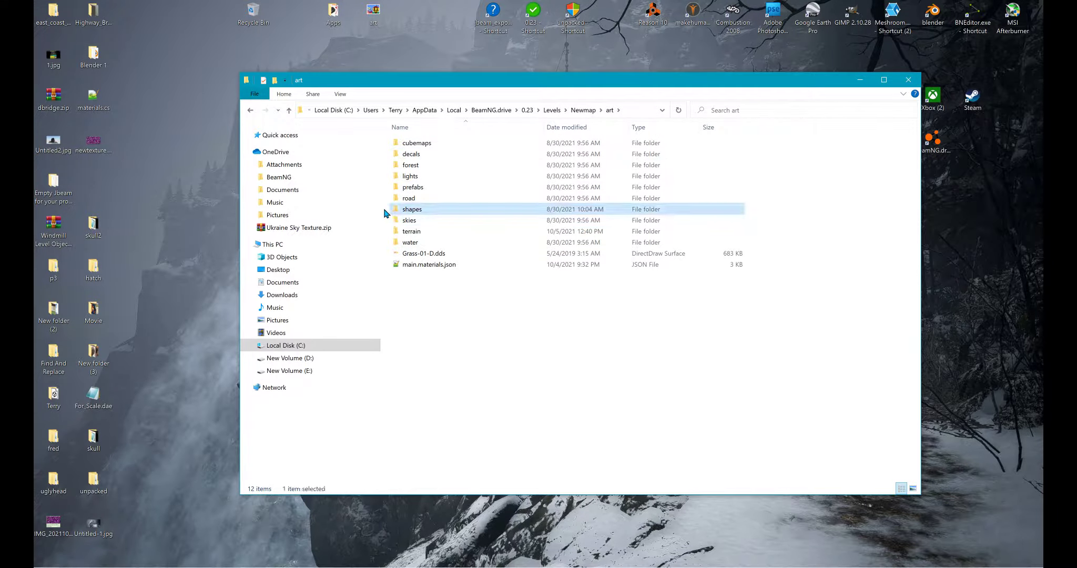
pyautogui.doubleClick(386, 210)
pyautogui.doubleClick(385, 177)
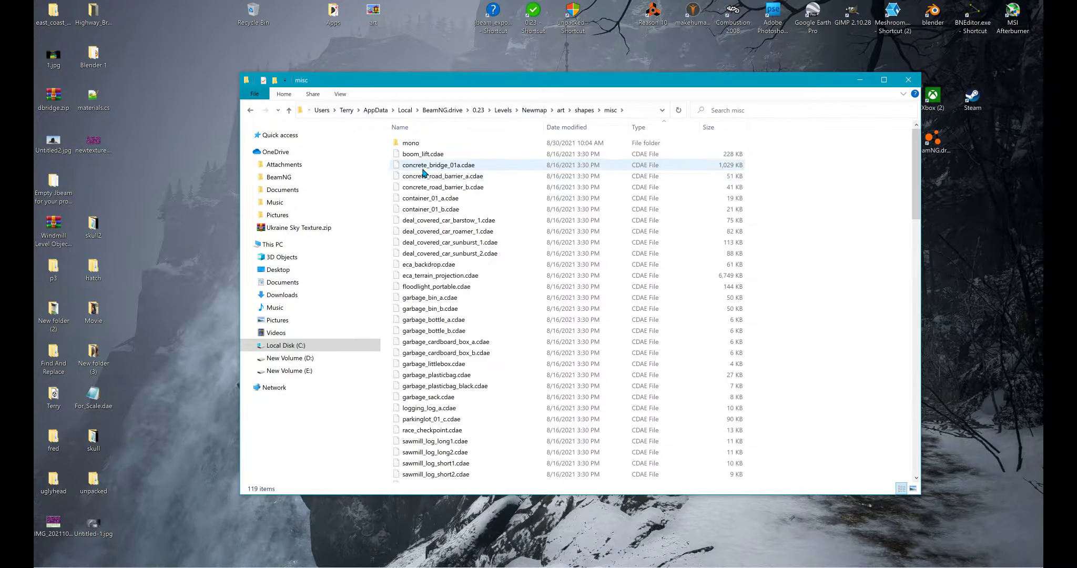
# - Move newtexture.jpg from the desktop into Newmap's misc folder and close the folder window
pyautogui.click(69, 146)
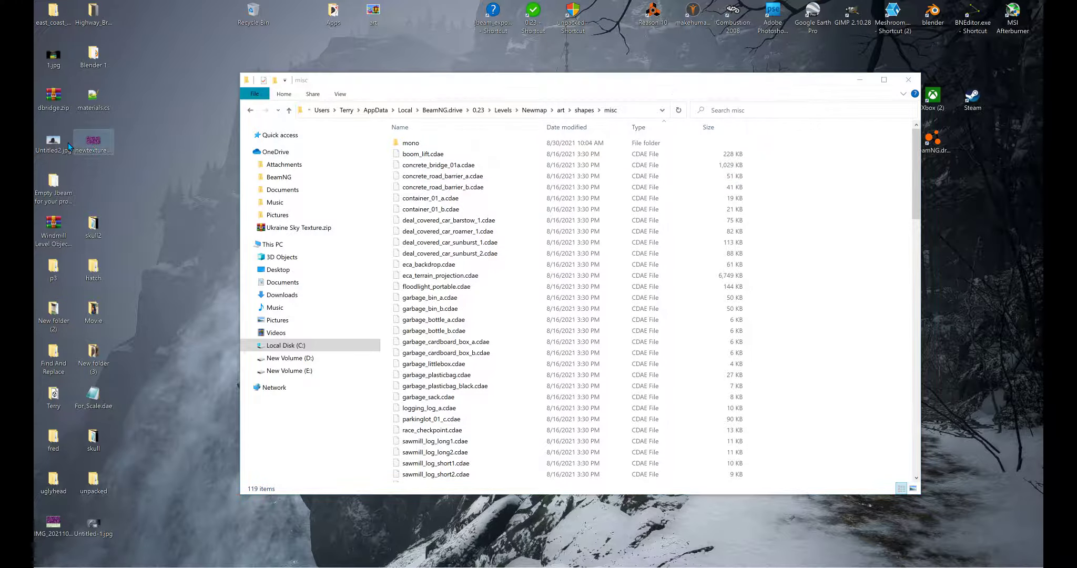
pyautogui.rightClick(73, 130)
pyautogui.press('Escape')
pyautogui.moveTo(93, 143); pyautogui.dragTo(504, 425, button='right')
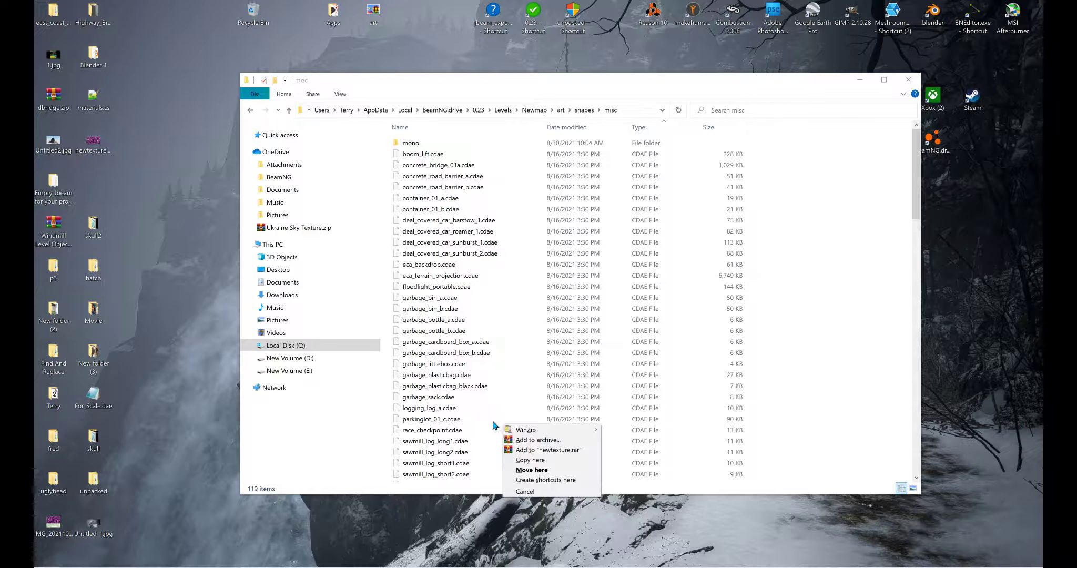
pyautogui.click(531, 470)
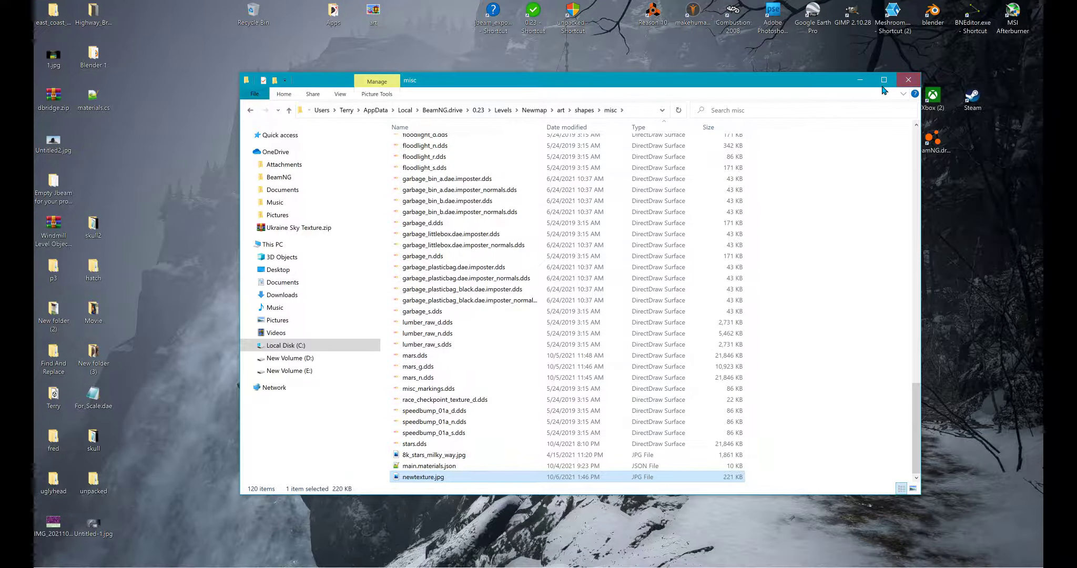
pyautogui.click(908, 80)
# - Launch BeamNG.drive and load the Newmap level in Freeroam at the townIndustrial spawn point
pyautogui.click(934, 142)
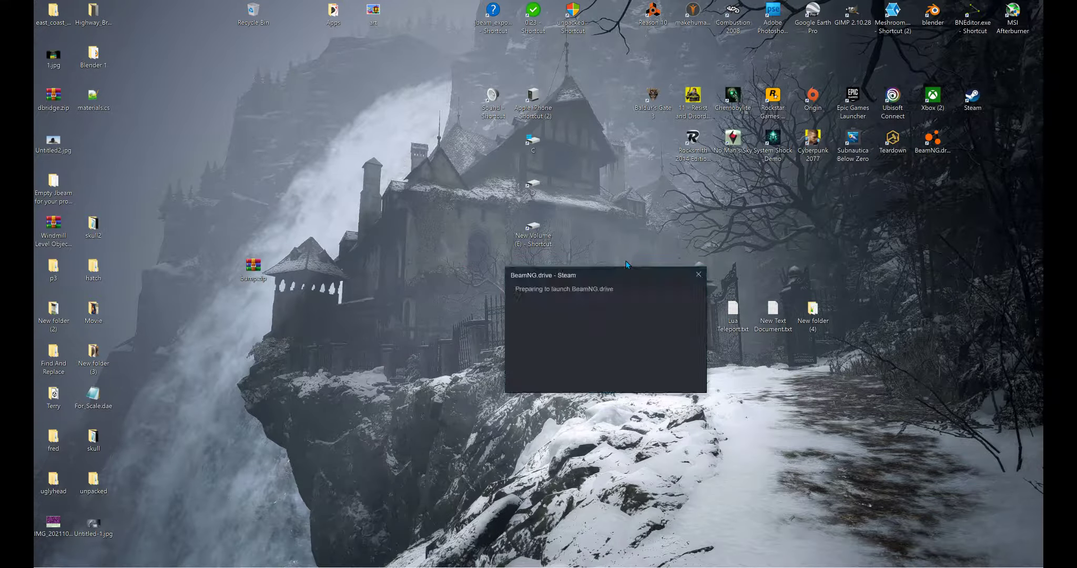
pyautogui.click(455, 257)
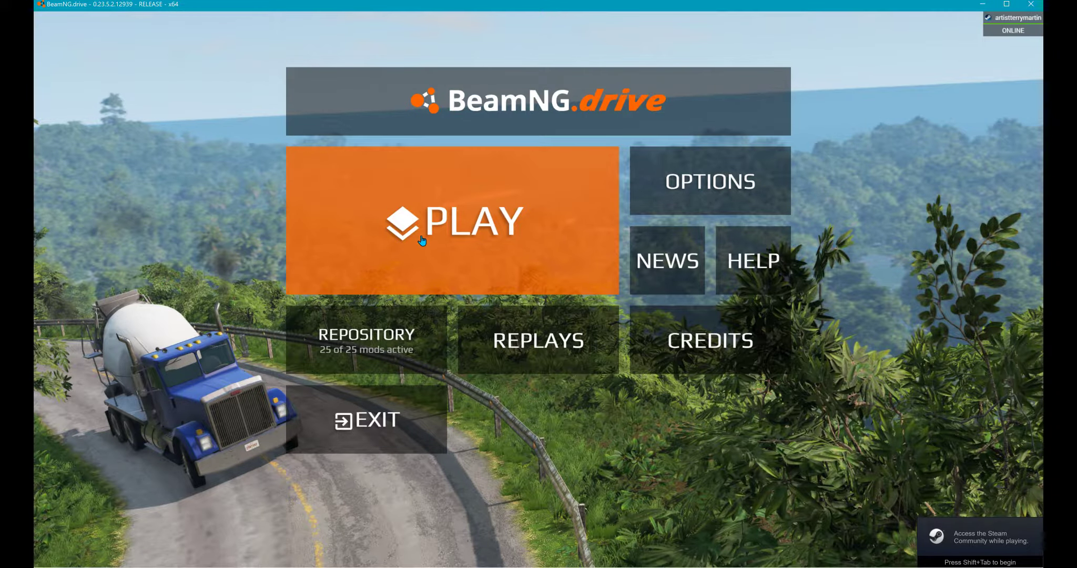
pyautogui.click(439, 220)
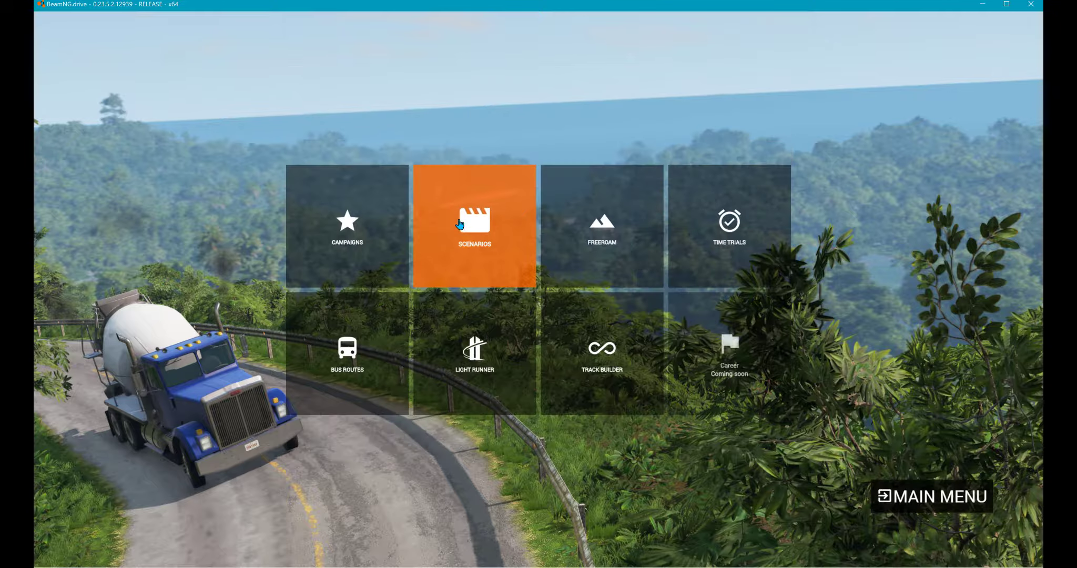
pyautogui.click(566, 245)
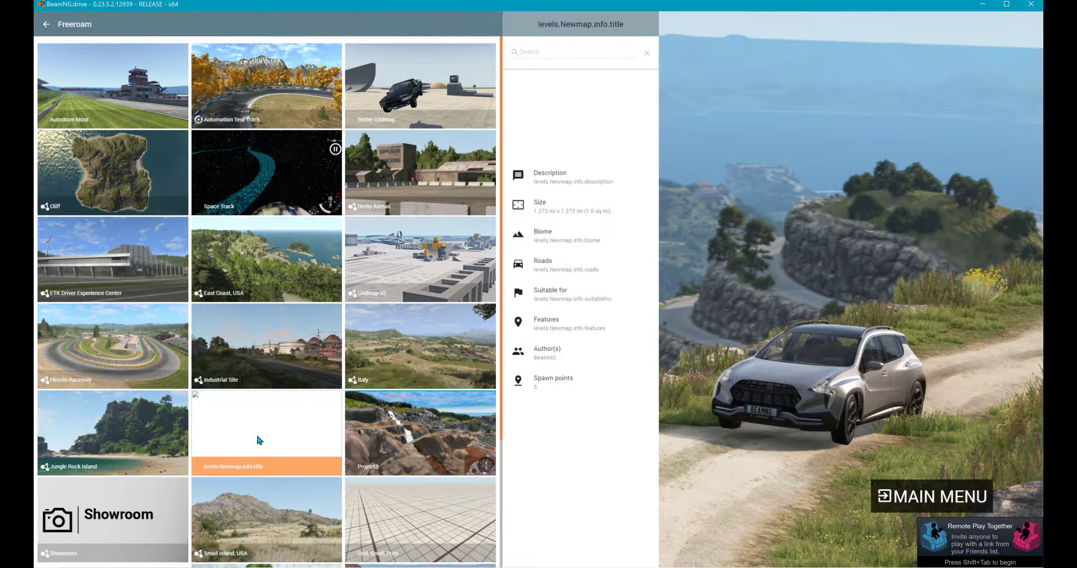
pyautogui.click(258, 442)
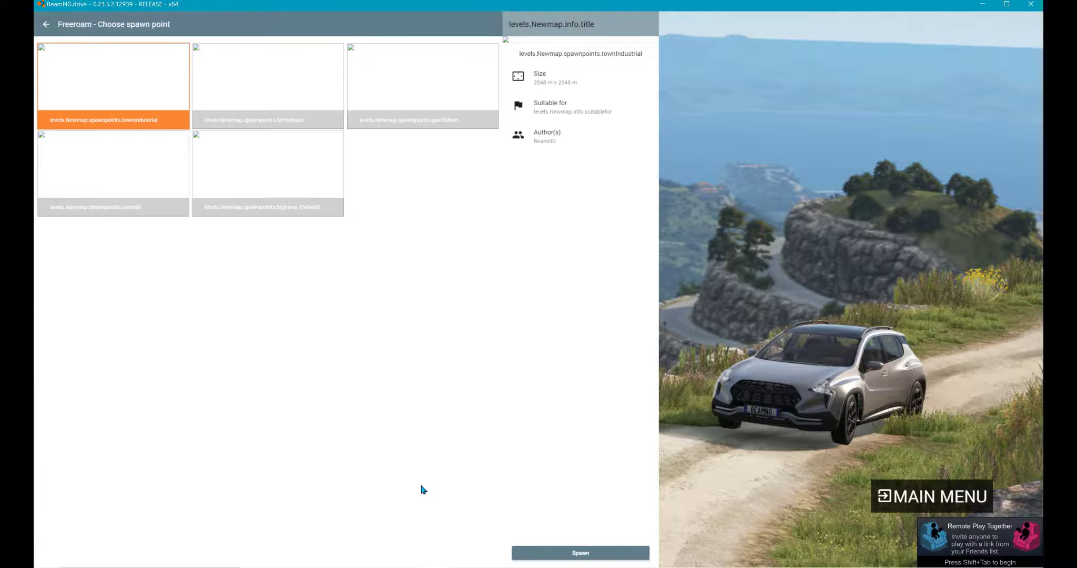
pyautogui.click(534, 553)
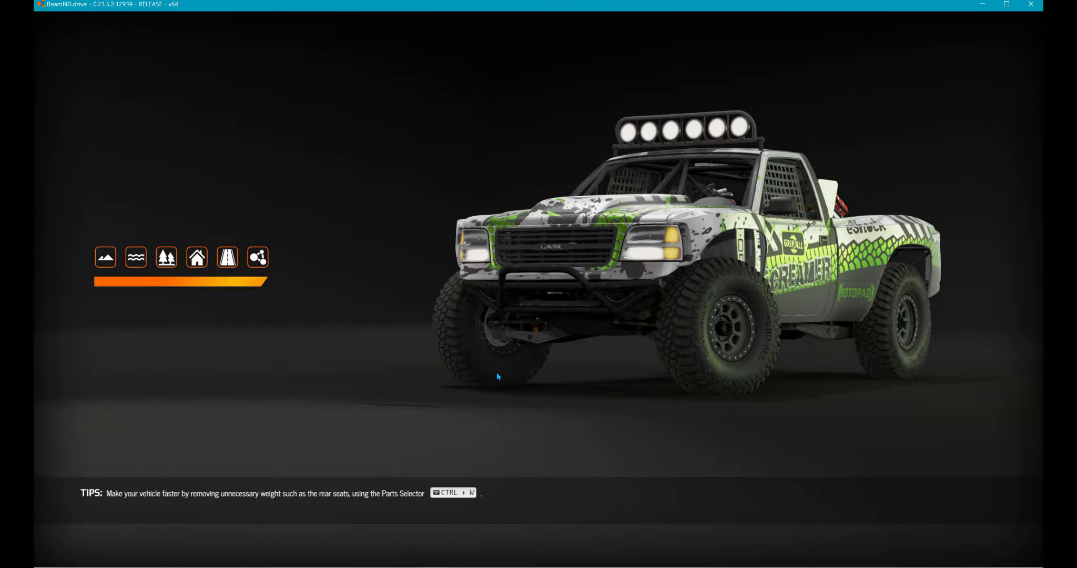
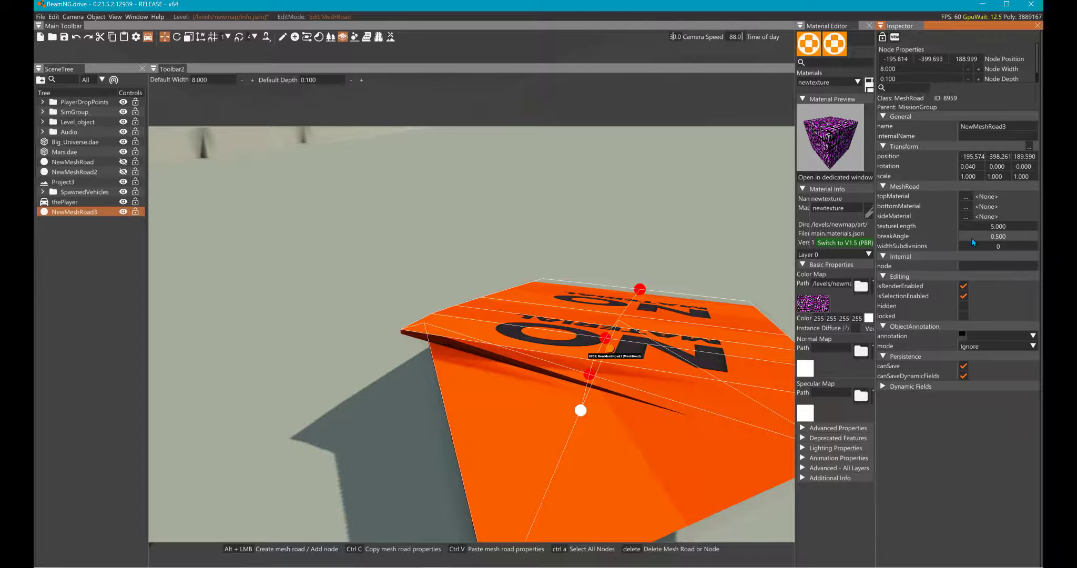
# - Set NewMeshRoad3's break angle to 1 and move its near end node outward to Y about -403.1
pyautogui.doubleClick(972, 239)
pyautogui.write('1')
pyautogui.press('Return')
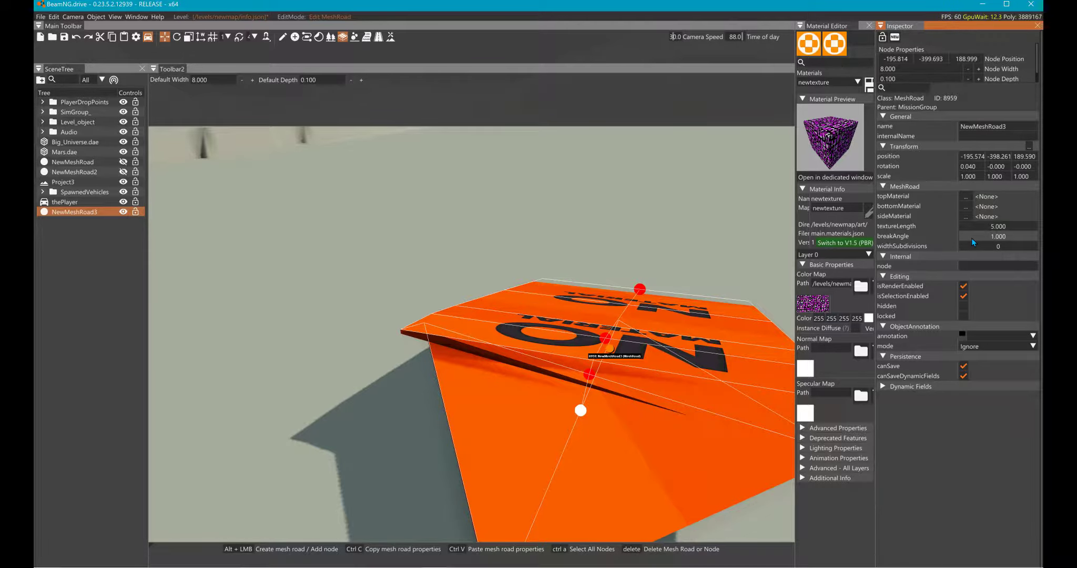
pyautogui.click(545, 410)
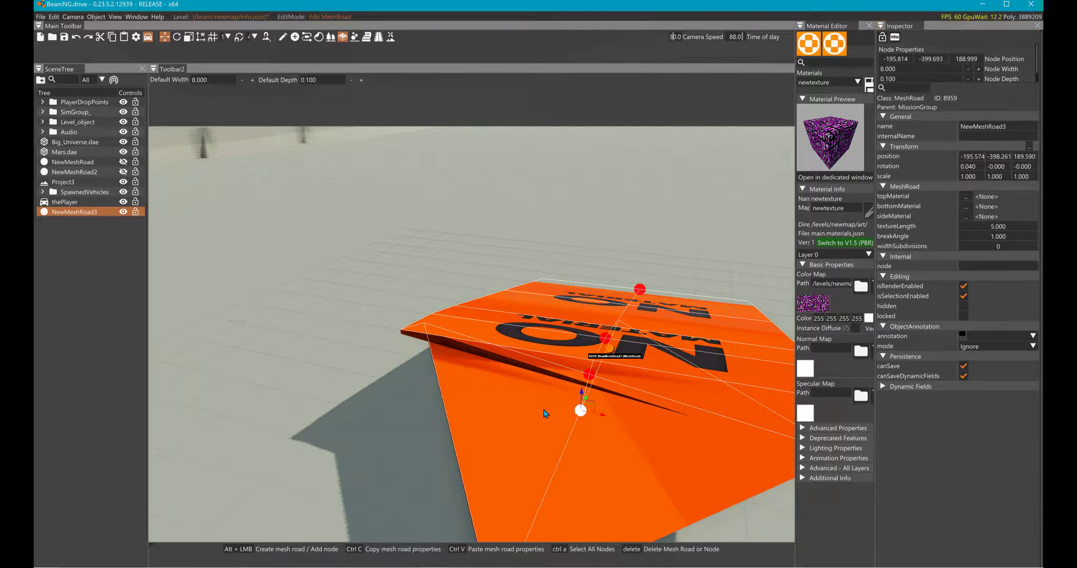
pyautogui.moveTo(554, 404); pyautogui.dragTo(501, 537)
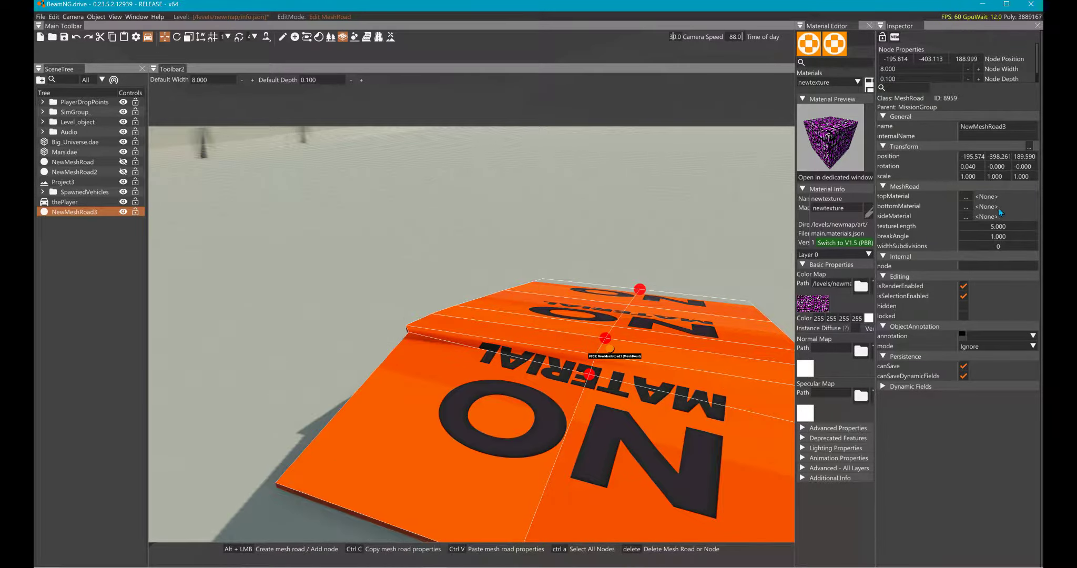
# - Try 4 width subdivisions on NewMeshRoad3
pyautogui.click(976, 241)
pyautogui.doubleClick(976, 243)
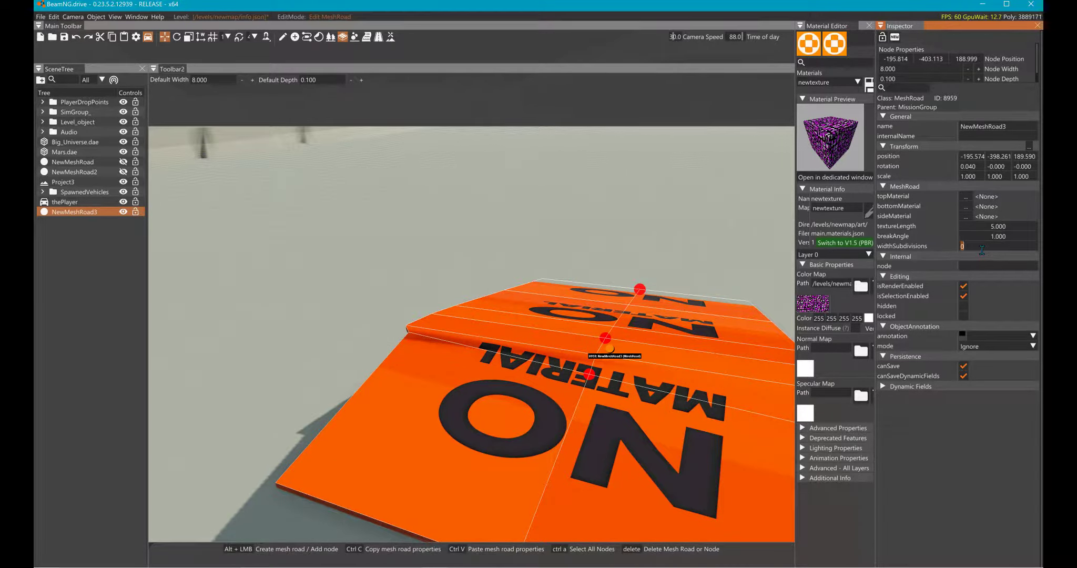
pyautogui.write('4')
pyautogui.press('Return')
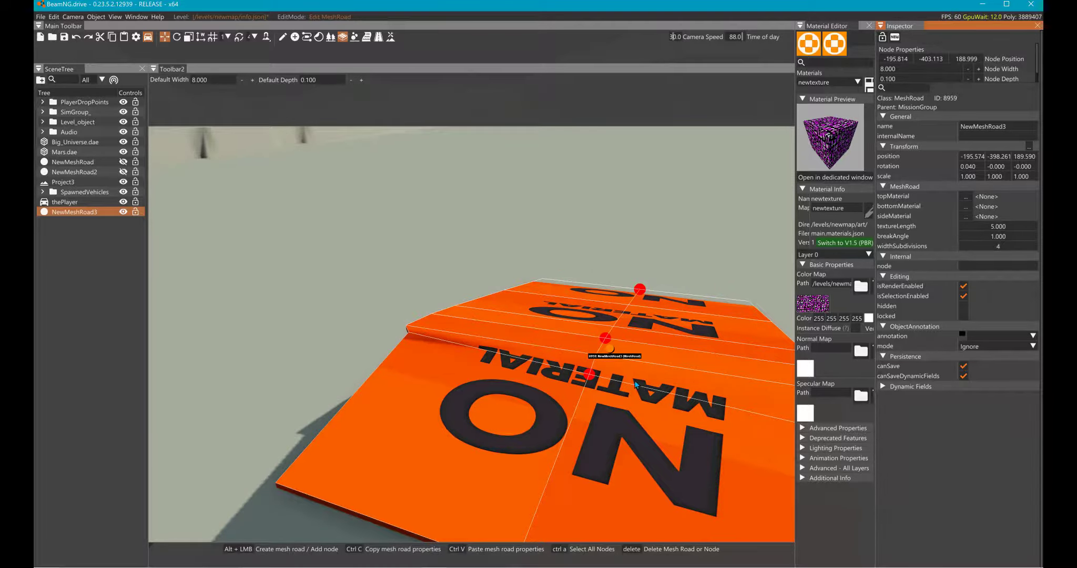
# - Set NewMeshRoad3's width subdivisions to 1 and move the node next to the near end to Y about -401.0
pyautogui.doubleClick(954, 245)
pyautogui.write('1')
pyautogui.press('Return')
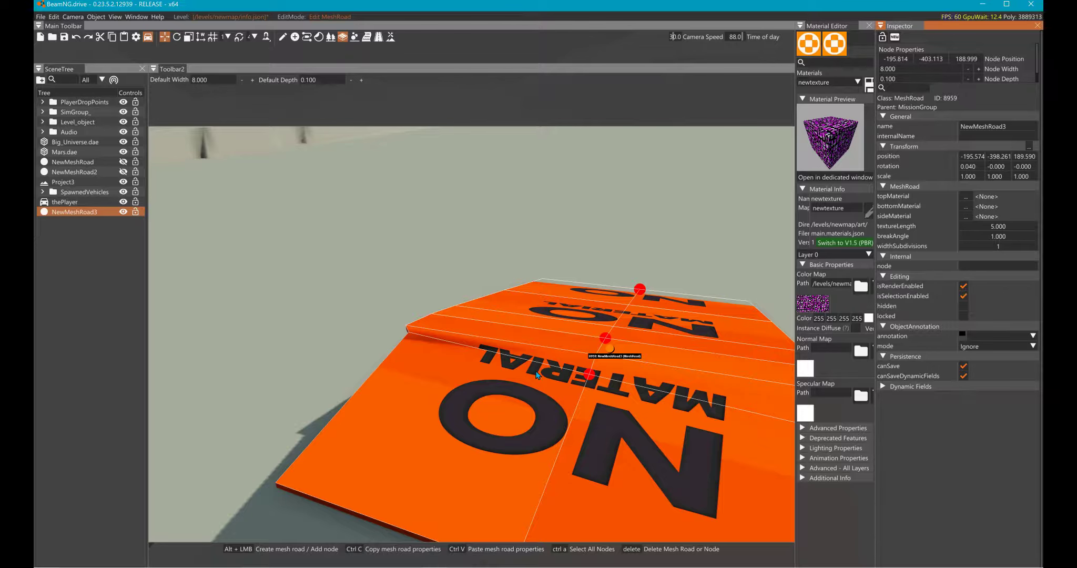
pyautogui.click(589, 374)
pyautogui.moveTo(561, 371); pyautogui.dragTo(539, 402)
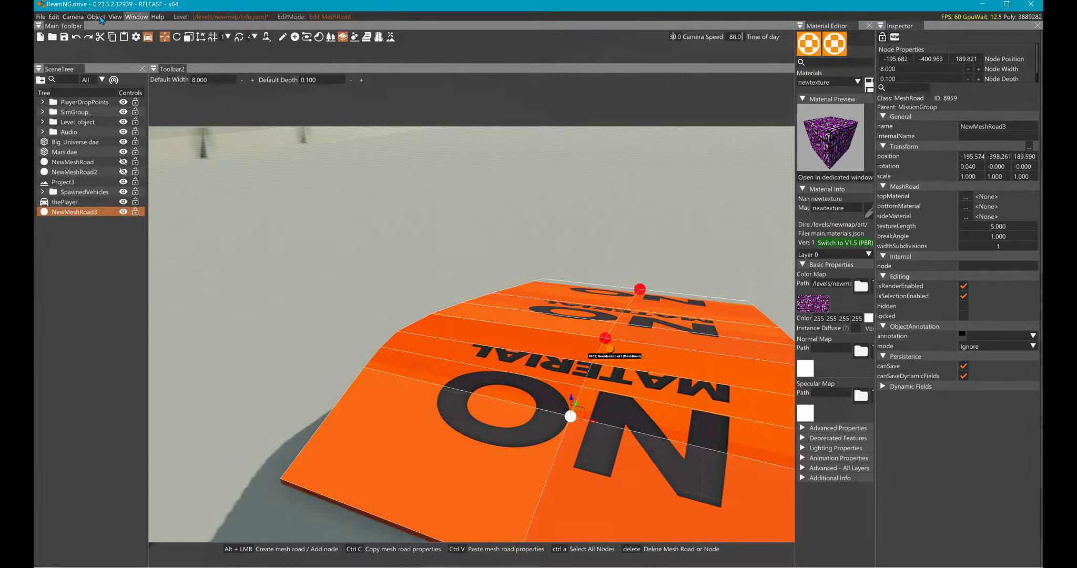
# - Turn on Wireframe Mode in the visualization settings and move that window clear of the mesh road
pyautogui.click(136, 16)
pyautogui.click(115, 16)
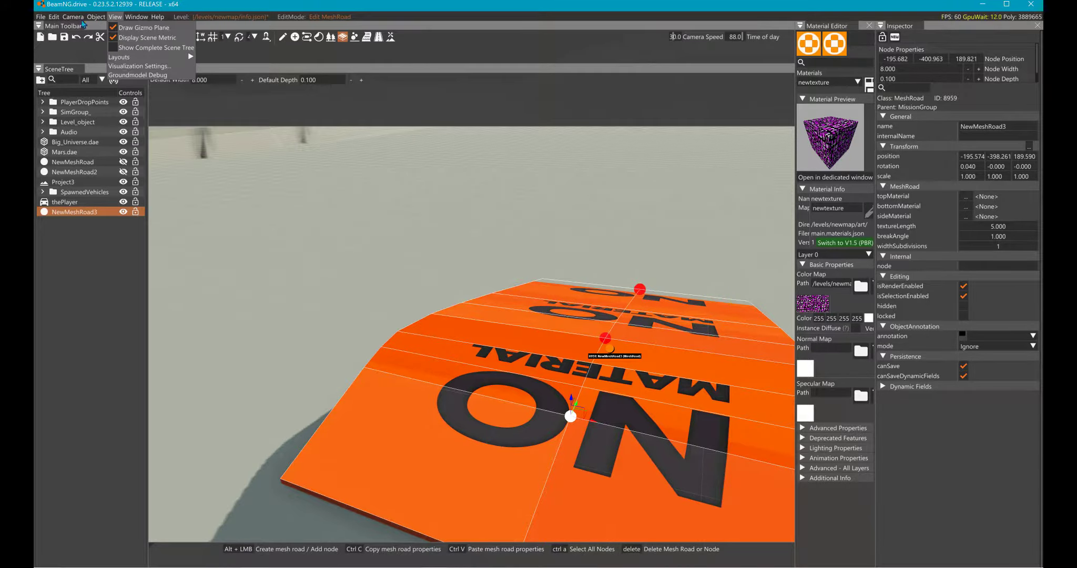
pyautogui.click(105, 66)
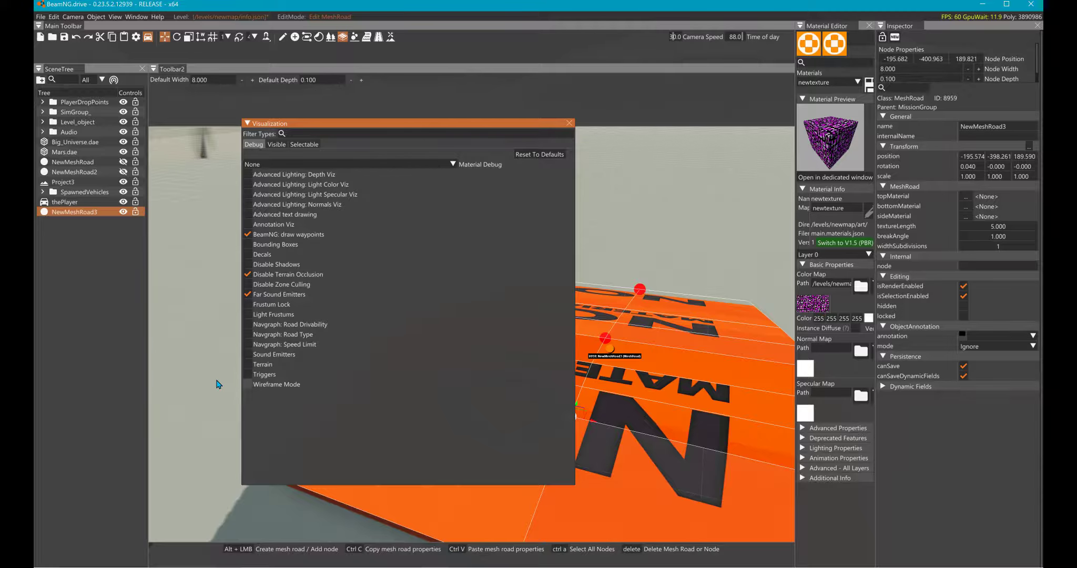
pyautogui.click(248, 384)
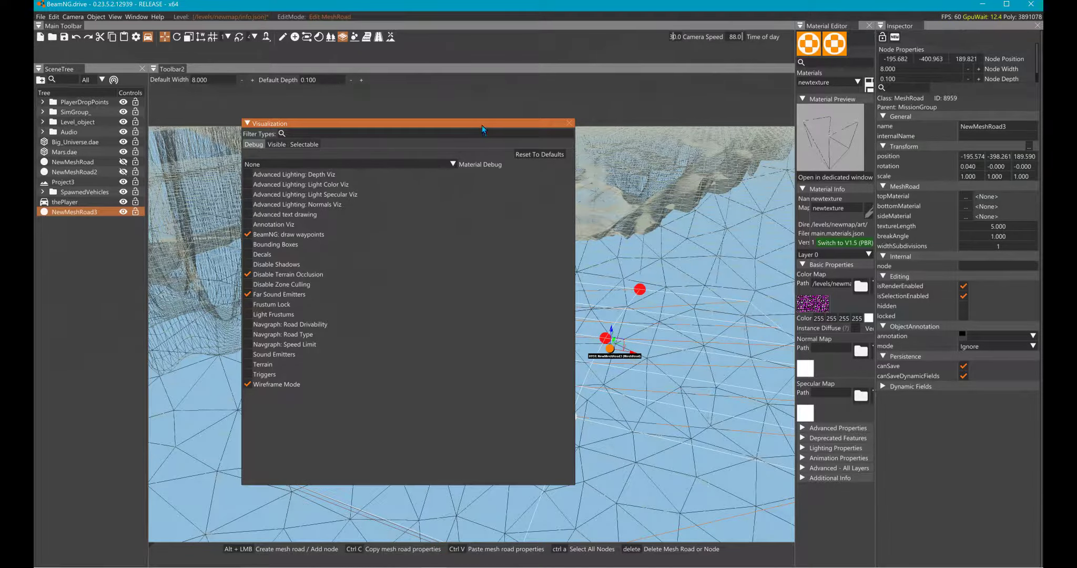
pyautogui.moveTo(482, 126); pyautogui.dragTo(344, 131)
# - Try a different width subdivisions value on the mesh road in wireframe and reset it to 1
pyautogui.click(959, 246)
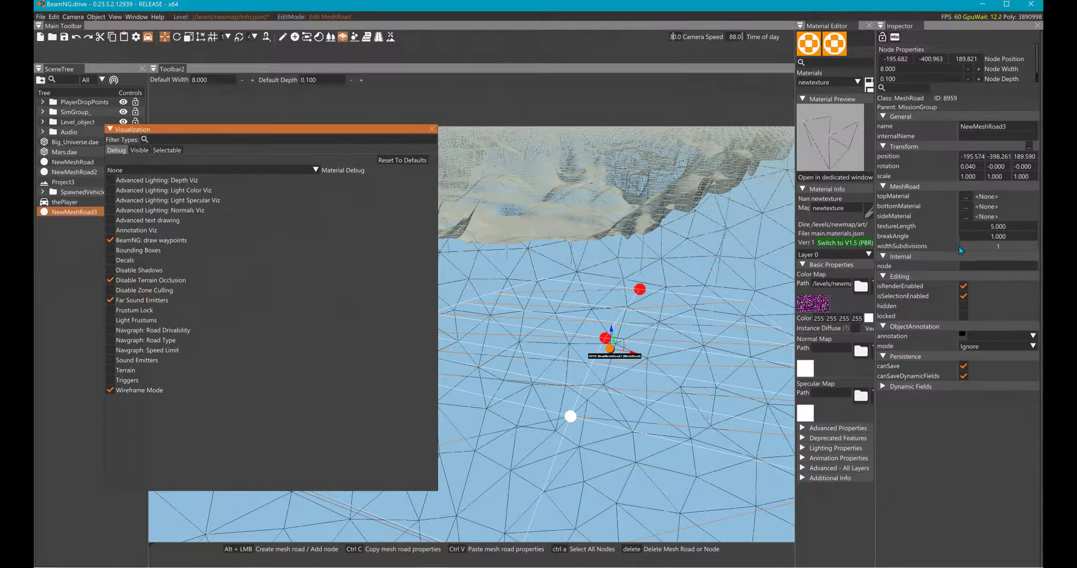
pyautogui.moveTo(959, 246)
pyautogui.mouseDown()
pyautogui.moveTo(950, 247)
pyautogui.moveTo(975, 250)
pyautogui.mouseUp()
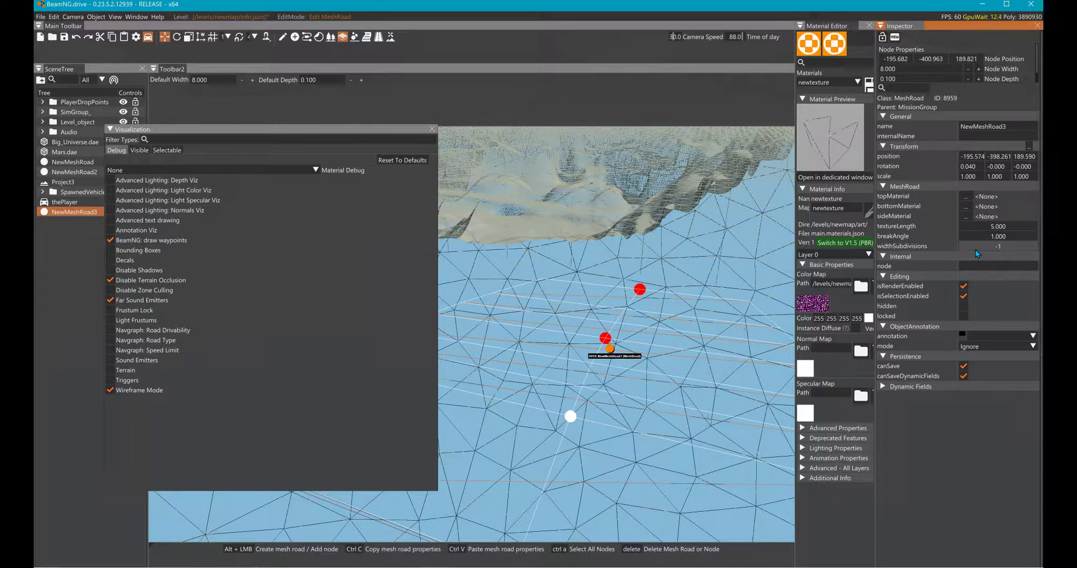
pyautogui.doubleClick(975, 250)
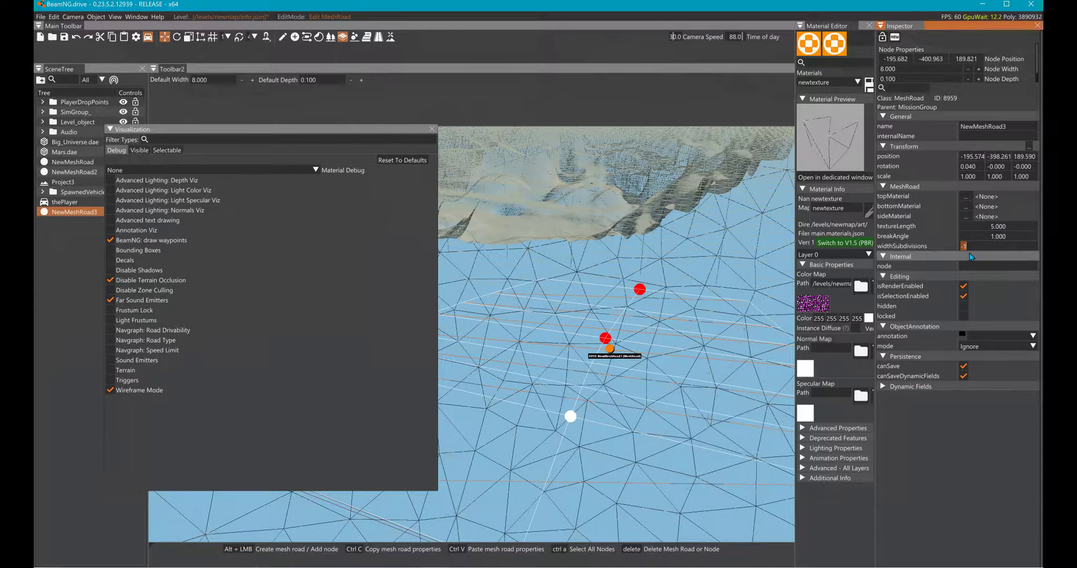
pyautogui.write('1')
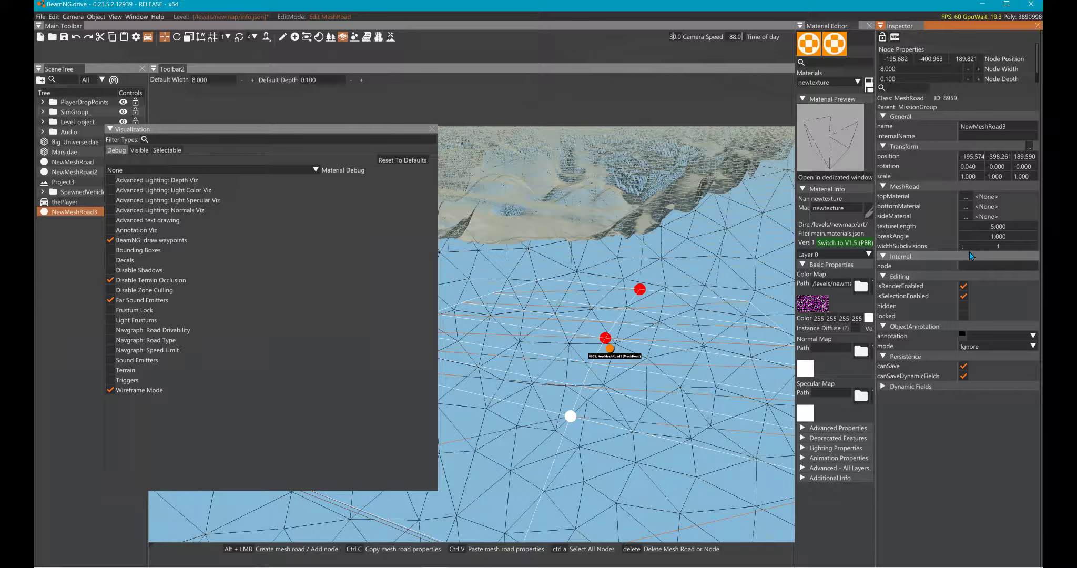
# - Try a break angle of 0 on the mesh road, check its nodes in wireframe, and reset the angle to 1
pyautogui.moveTo(963, 236)
pyautogui.mouseDown()
pyautogui.moveTo(973, 236)
pyautogui.moveTo(953, 235)
pyautogui.mouseUp()
pyautogui.click(640, 289)
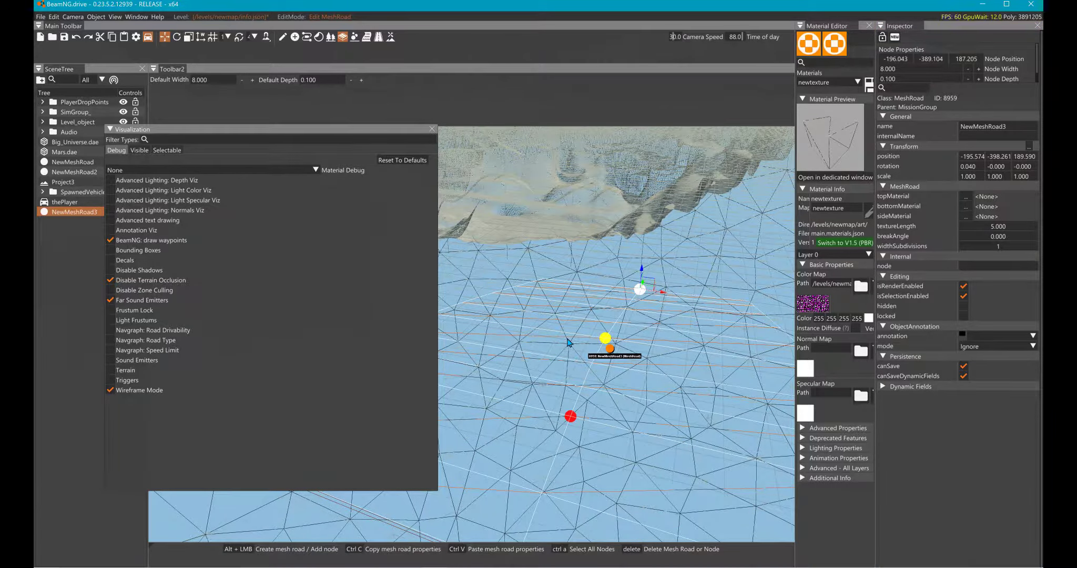
pyautogui.click(606, 338)
pyautogui.click(640, 289)
pyautogui.click(972, 237)
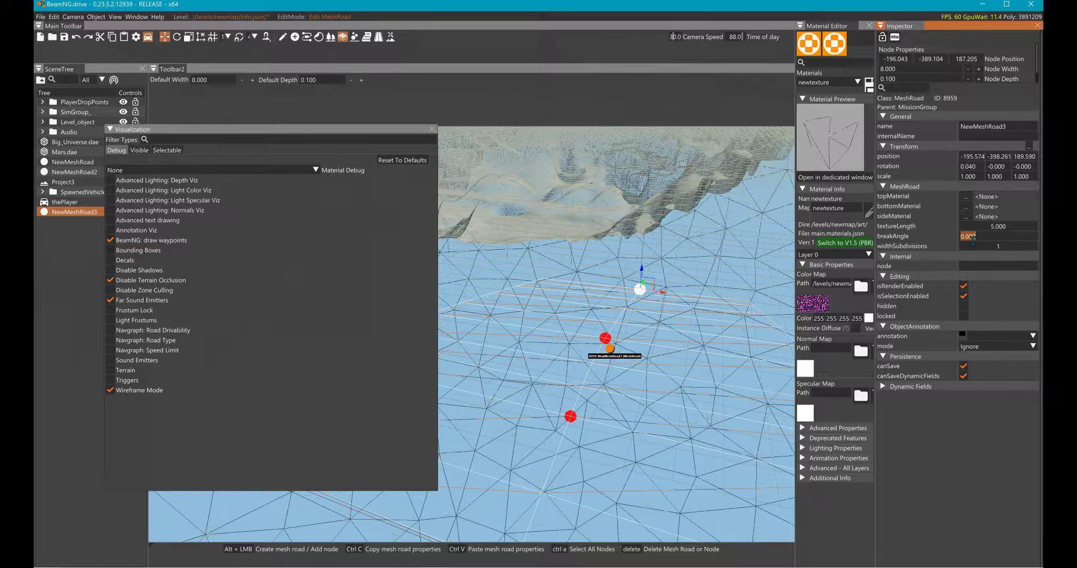
pyautogui.press('BackSpace')
pyautogui.write('1')
pyautogui.press('Return')
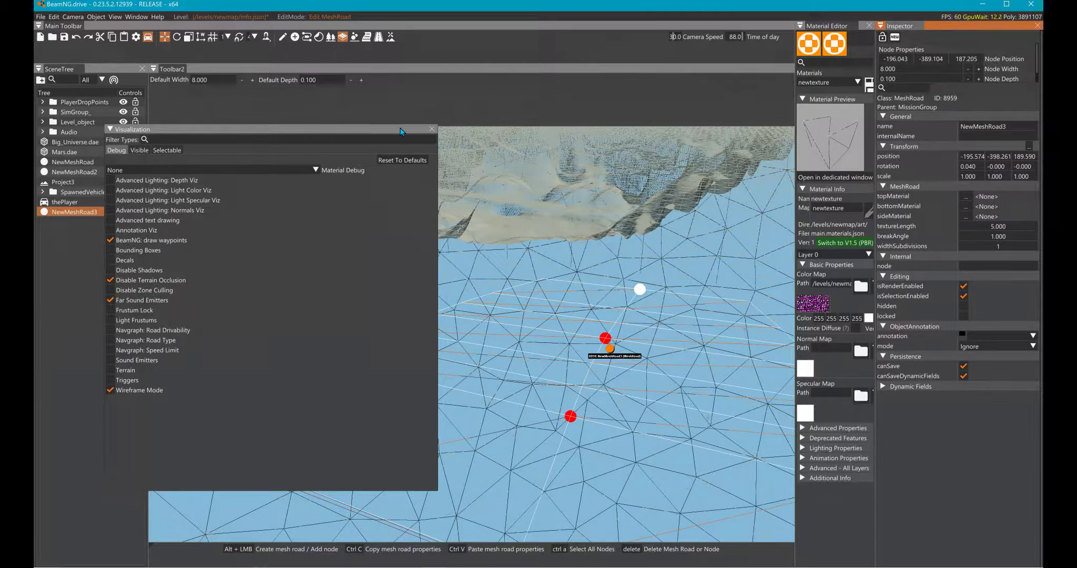
# - Turn off Wireframe Mode and close the visualization settings
pyautogui.click(112, 390)
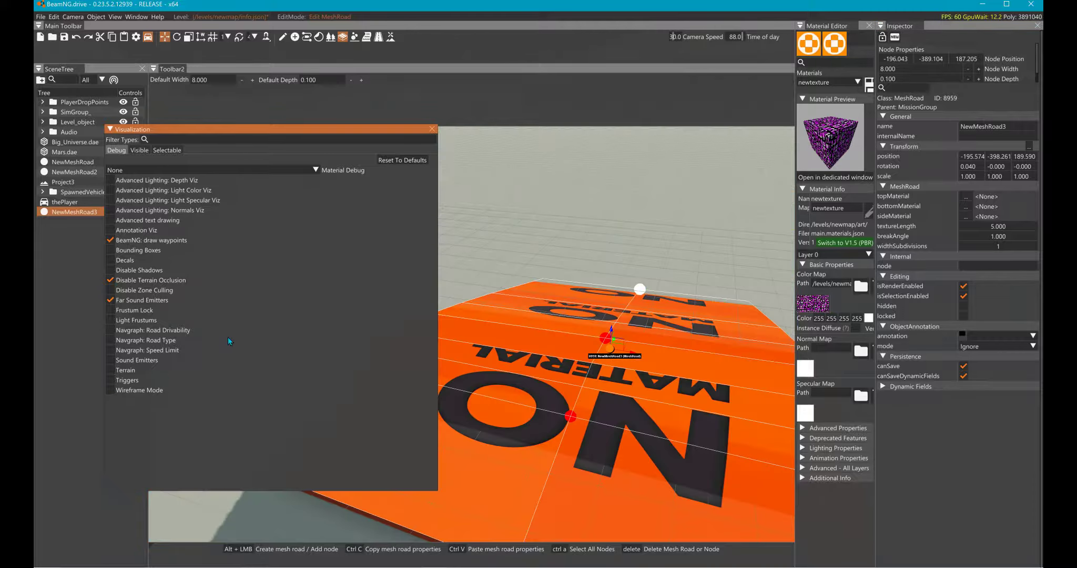
pyautogui.click(432, 129)
# - Lower the mesh road's near end node to Z about 187.5
pyautogui.moveTo(644, 216); pyautogui.dragTo(652, 228, button='right')
pyautogui.press('s')
pyautogui.click(484, 480)
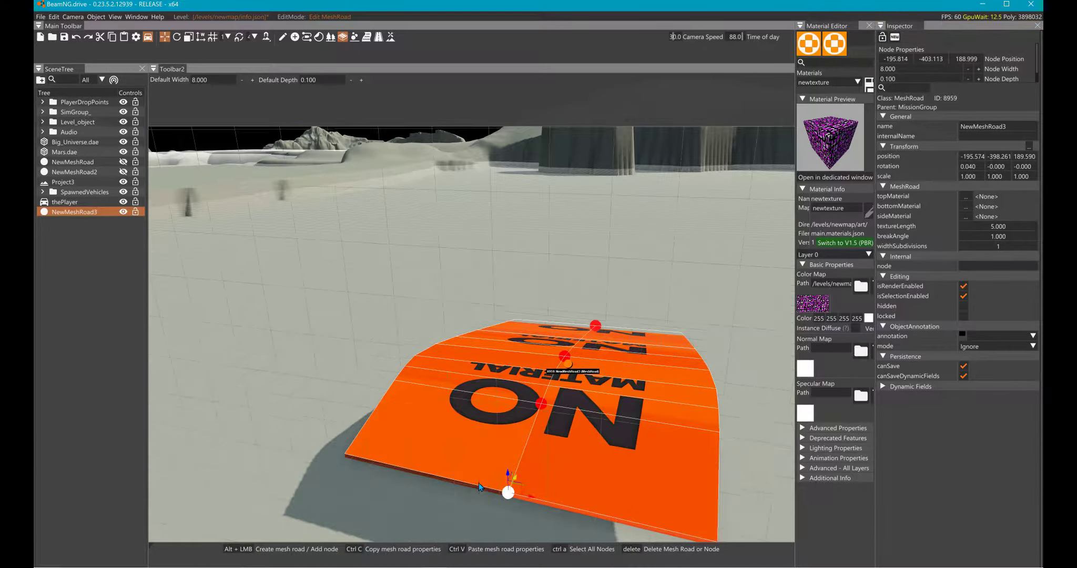
pyautogui.moveTo(479, 483); pyautogui.dragTo(482, 539)
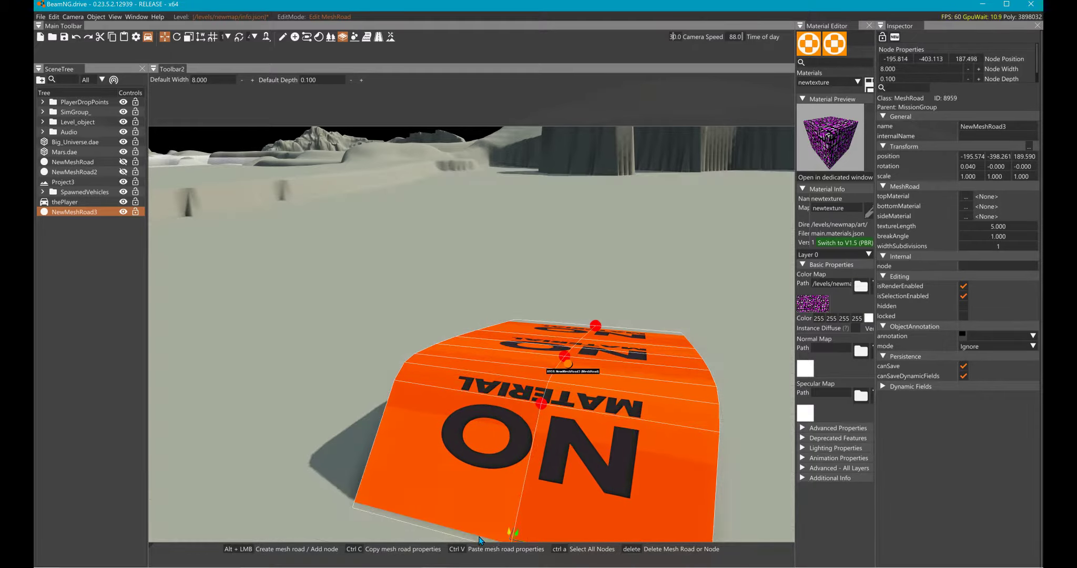
# - Move the mesh road's third node toward the far end, to Y about -395.8
pyautogui.moveTo(483, 538); pyautogui.dragTo(481, 386, button='right')
pyautogui.press('w')
pyautogui.press('s')
pyautogui.click(479, 363)
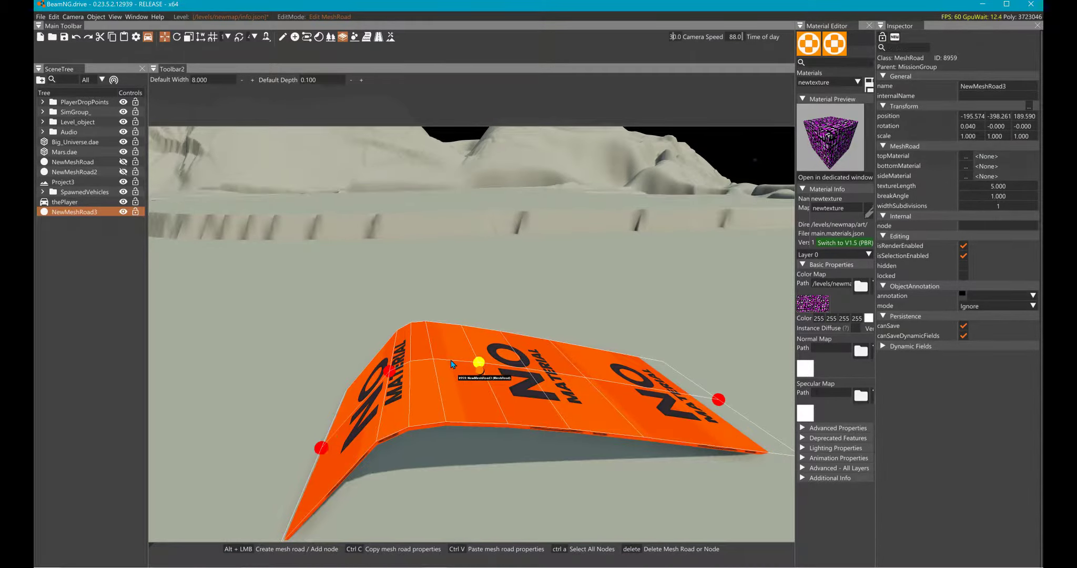
pyautogui.moveTo(476, 371); pyautogui.dragTo(545, 367)
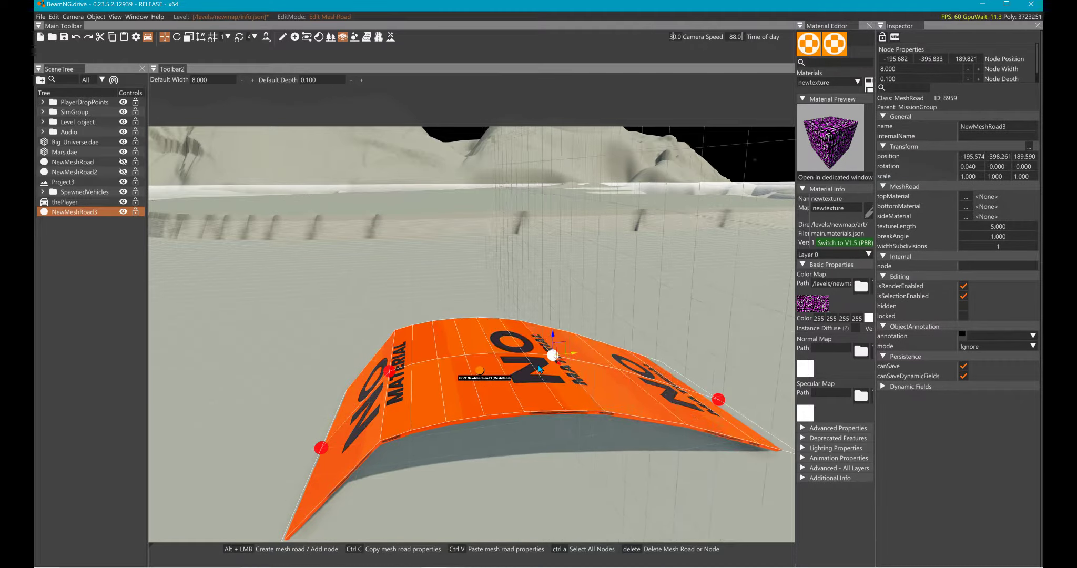
# - Try inserting and moving an extra node between the mesh road's two middle nodes, and undo these changes
pyautogui.click(432, 364)
pyautogui.keyDown('alt'); pyautogui.click(434, 357); pyautogui.keyUp('alt')
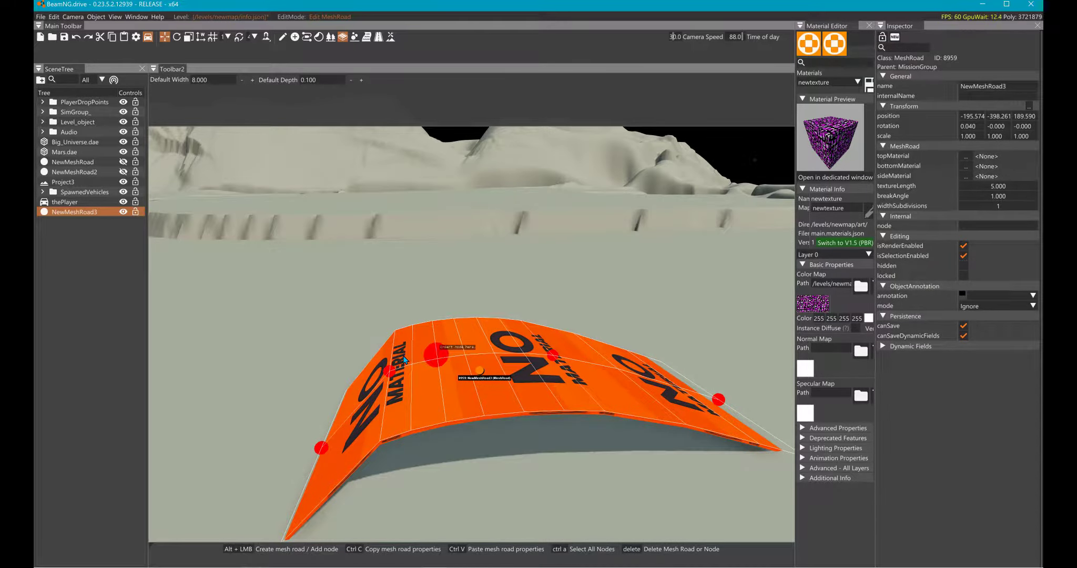
pyautogui.moveTo(420, 358); pyautogui.dragTo(468, 362)
pyautogui.hotkey('ctrl', 'z')
pyautogui.hotkey('ctrl', 'z')
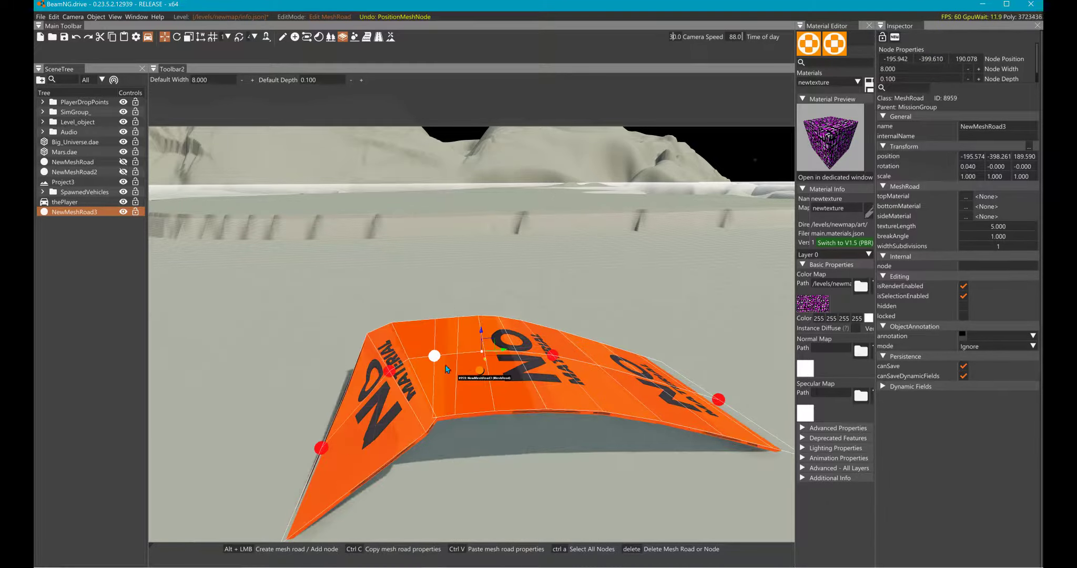
# - Search the material list for "new" and assign newtexture as the mesh road's top material
pyautogui.moveTo(421, 374); pyautogui.dragTo(503, 397, button='right')
pyautogui.press('a')
pyautogui.press('w')
pyautogui.press('s')
pyautogui.press('d')
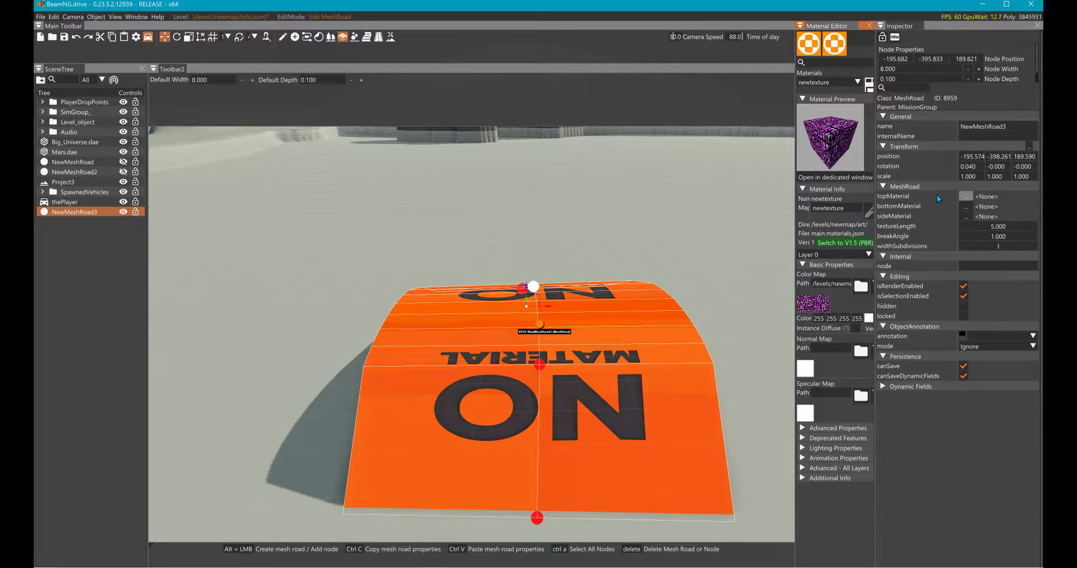
pyautogui.click(966, 196)
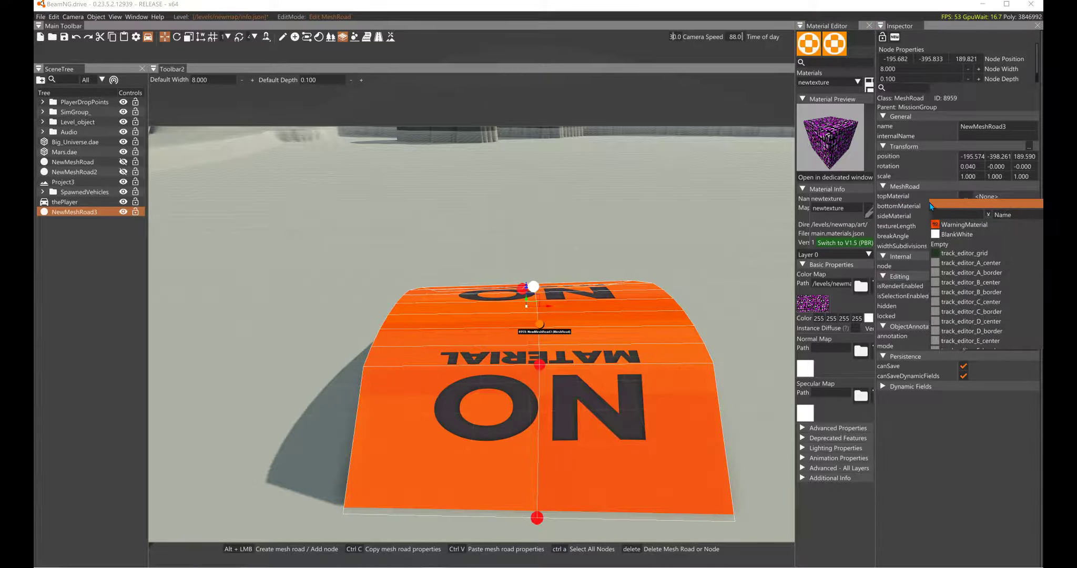
pyautogui.moveTo(931, 205); pyautogui.dragTo(902, 207)
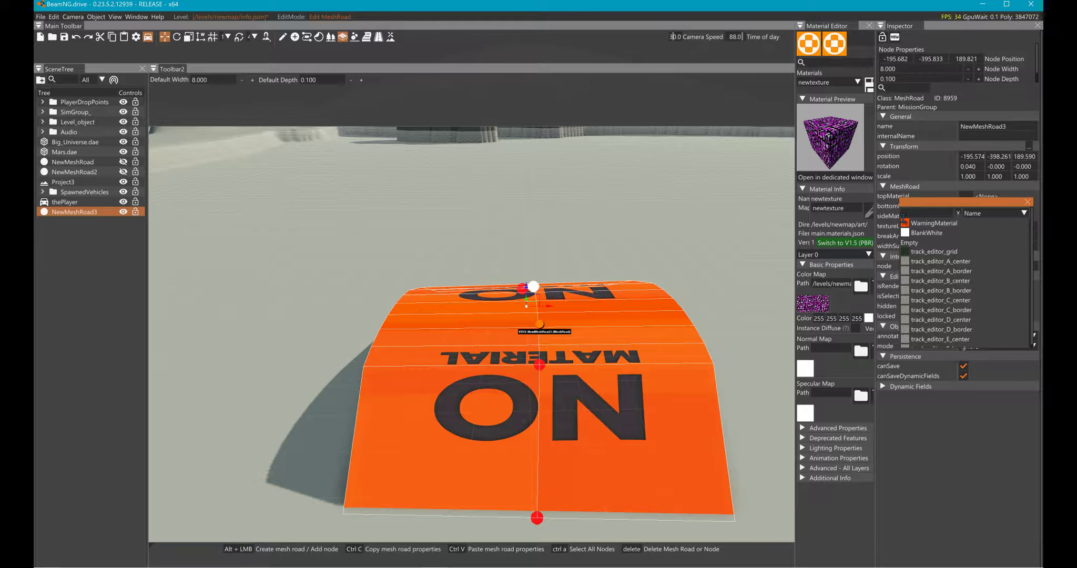
pyautogui.click(903, 216)
pyautogui.write('ne')
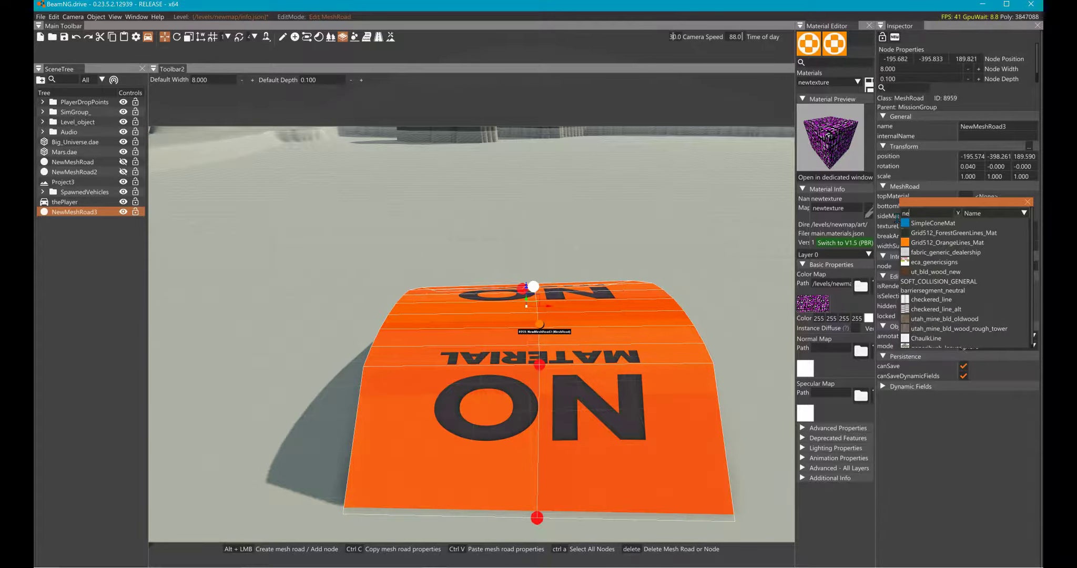
pyautogui.write('w')
pyautogui.click(902, 245)
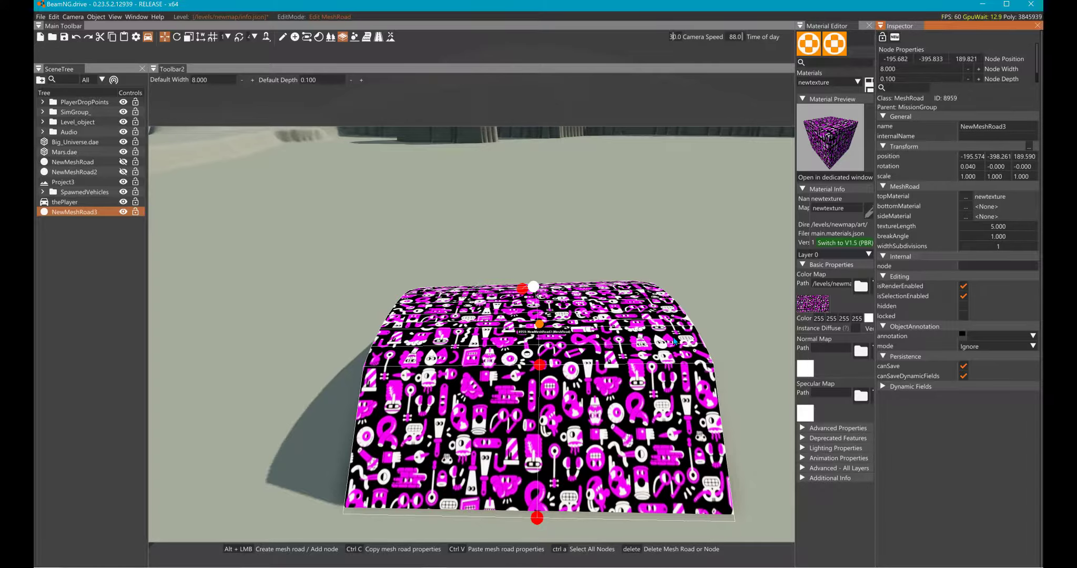
# - Move the near end node out to Y about -403.6 and raise it to Z about 193.7
pyautogui.click(535, 518)
pyautogui.moveTo(501, 503)
pyautogui.mouseDown()
pyautogui.moveTo(497, 424)
pyautogui.moveTo(499, 522)
pyautogui.mouseUp()
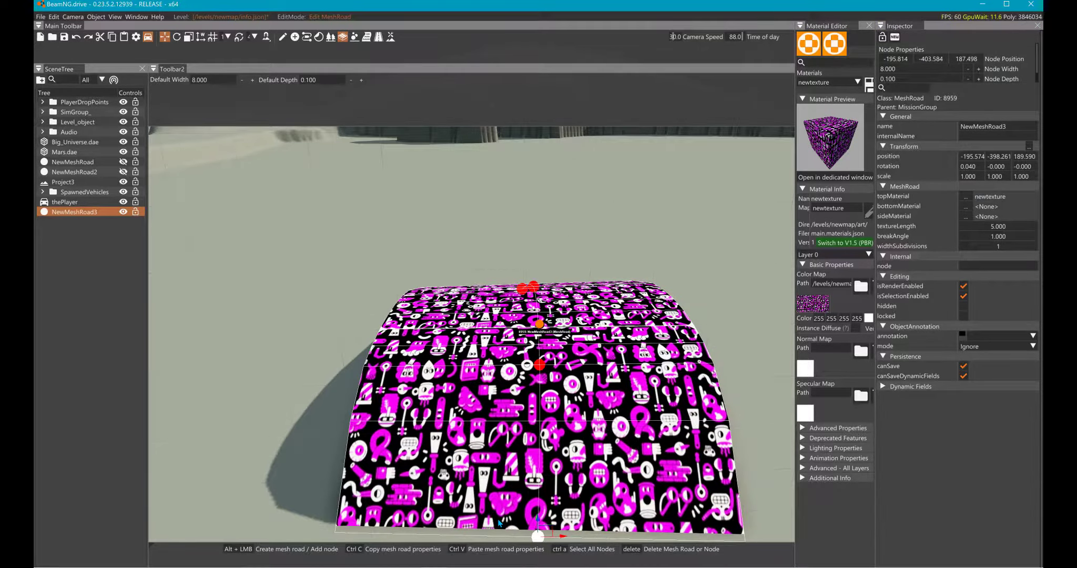
pyautogui.press('s')
pyautogui.moveTo(514, 514); pyautogui.dragTo(731, 523, button='right')
pyautogui.press('a')
pyautogui.moveTo(491, 422); pyautogui.dragTo(492, 405, button='right')
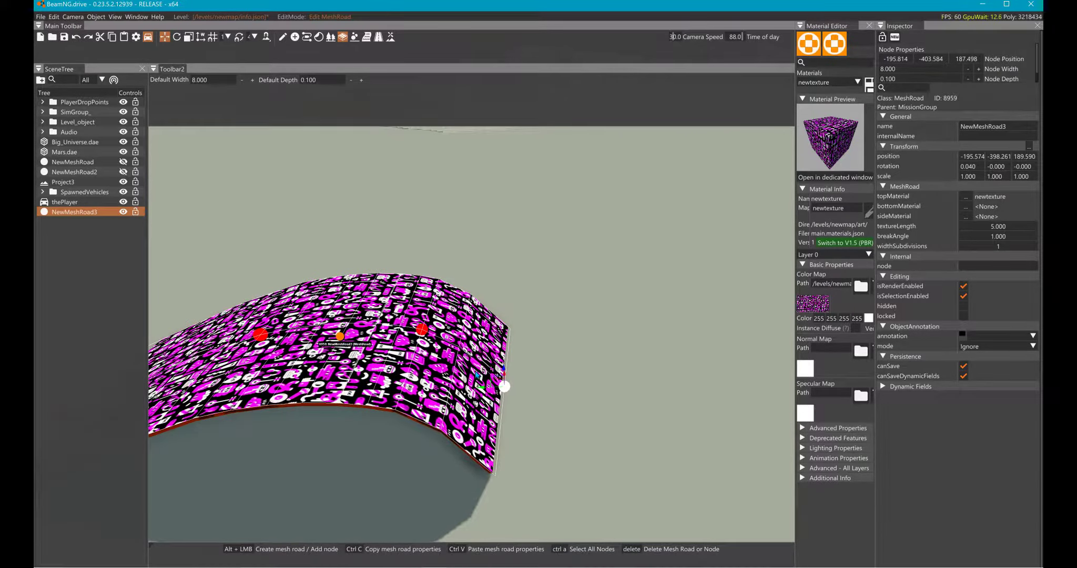
pyautogui.moveTo(504, 386); pyautogui.dragTo(404, 194)
# - Assign newtexture as the mesh road's side and bottom materials
pyautogui.press('d')
pyautogui.moveTo(449, 223); pyautogui.dragTo(521, 243, button='right')
pyautogui.press('s')
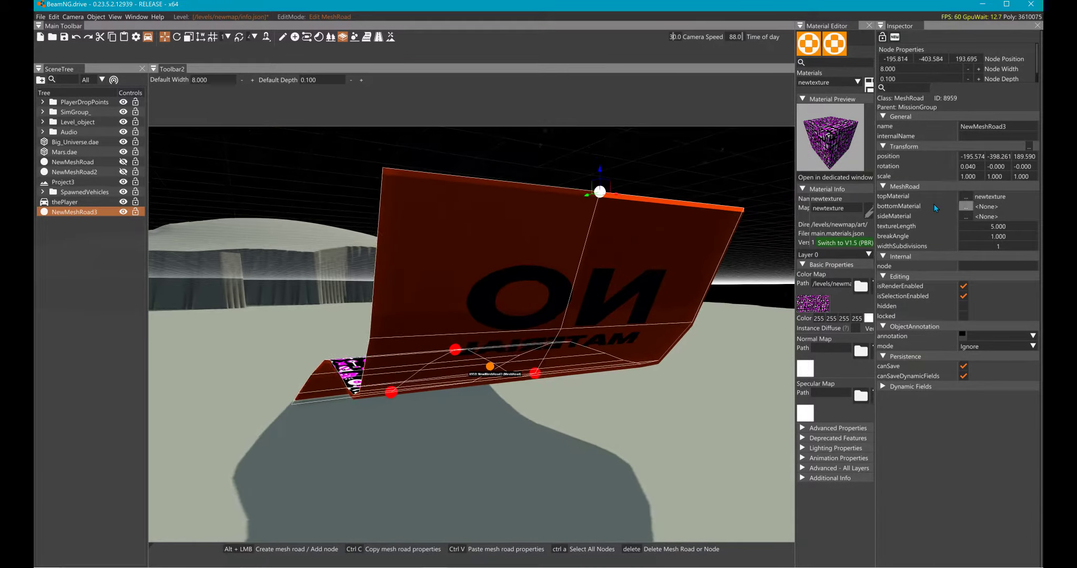
pyautogui.click(965, 216)
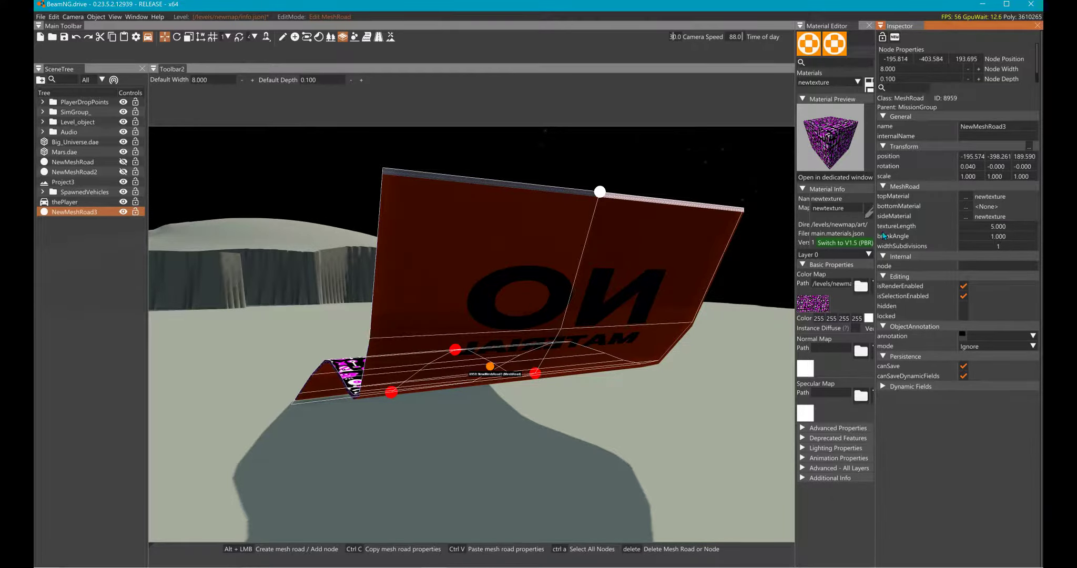
pyautogui.click(965, 206)
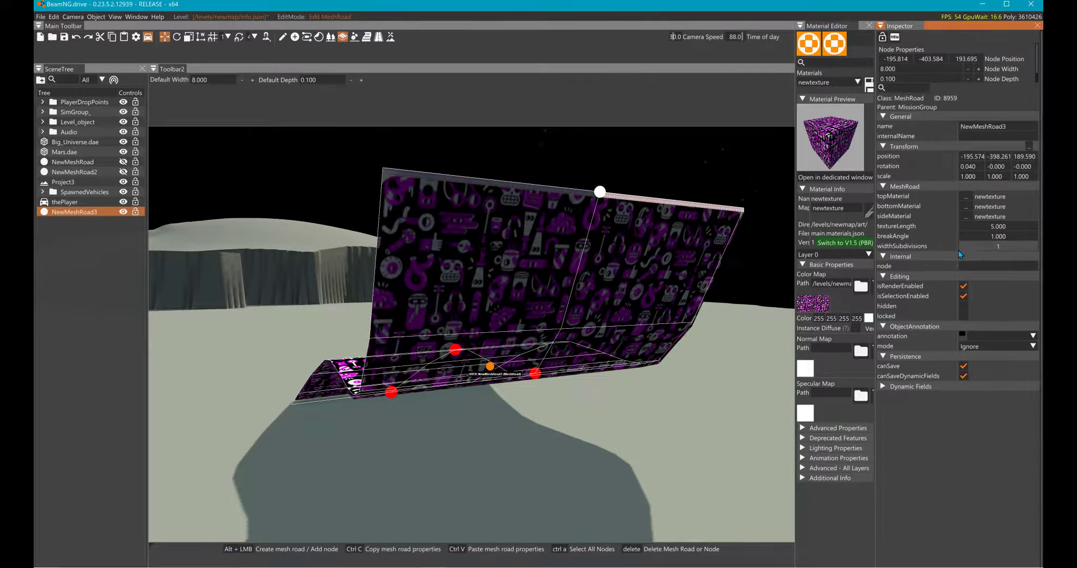
# - Select all nodes of the mesh road and set their node depth to 1
pyautogui.press('a')
pyautogui.moveTo(547, 345); pyautogui.dragTo(568, 345, button='right')
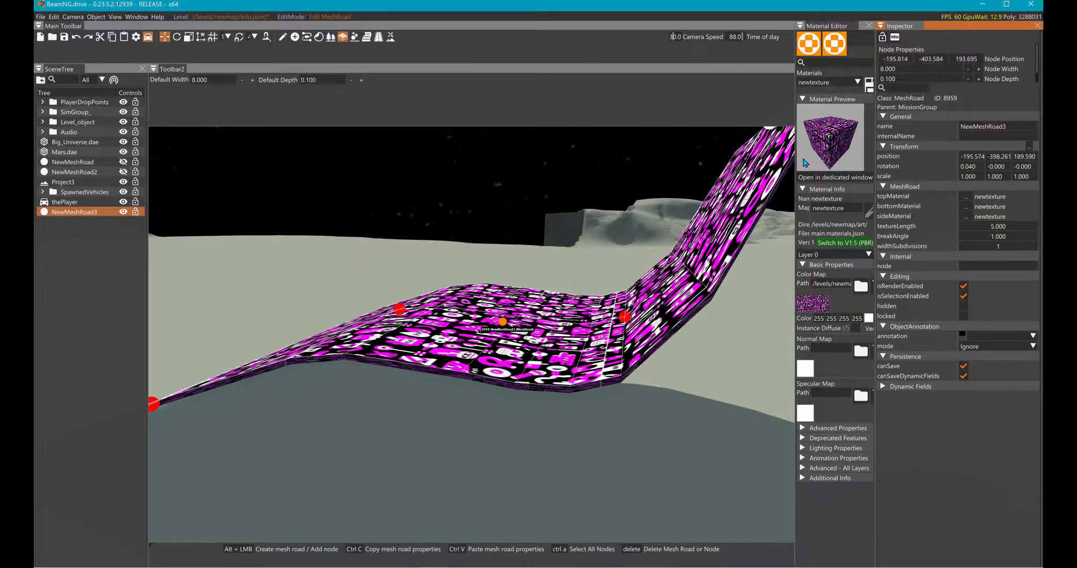
pyautogui.click(886, 80)
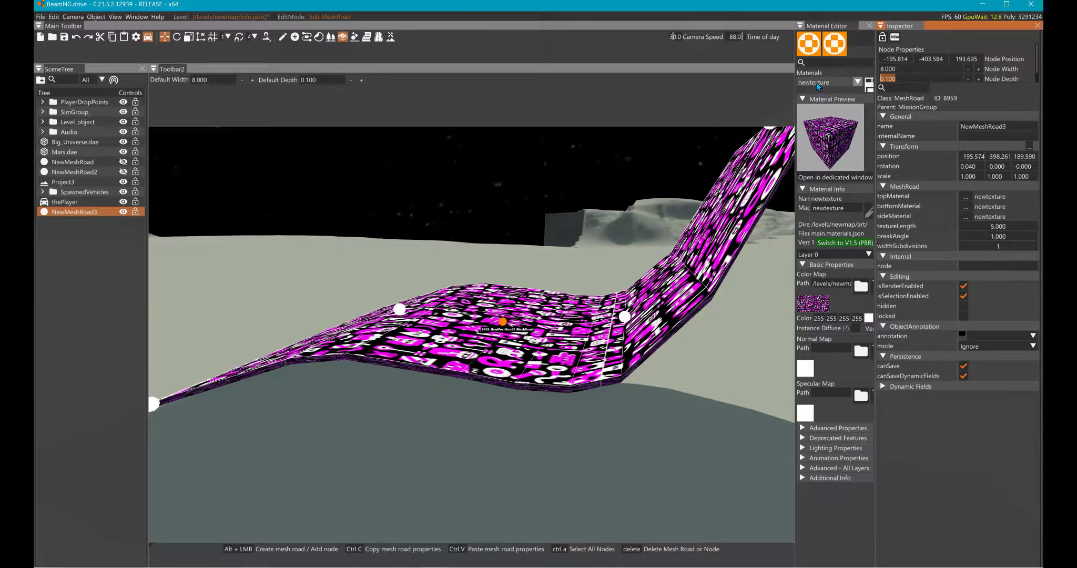
pyautogui.write('1')
pyautogui.press('Return')
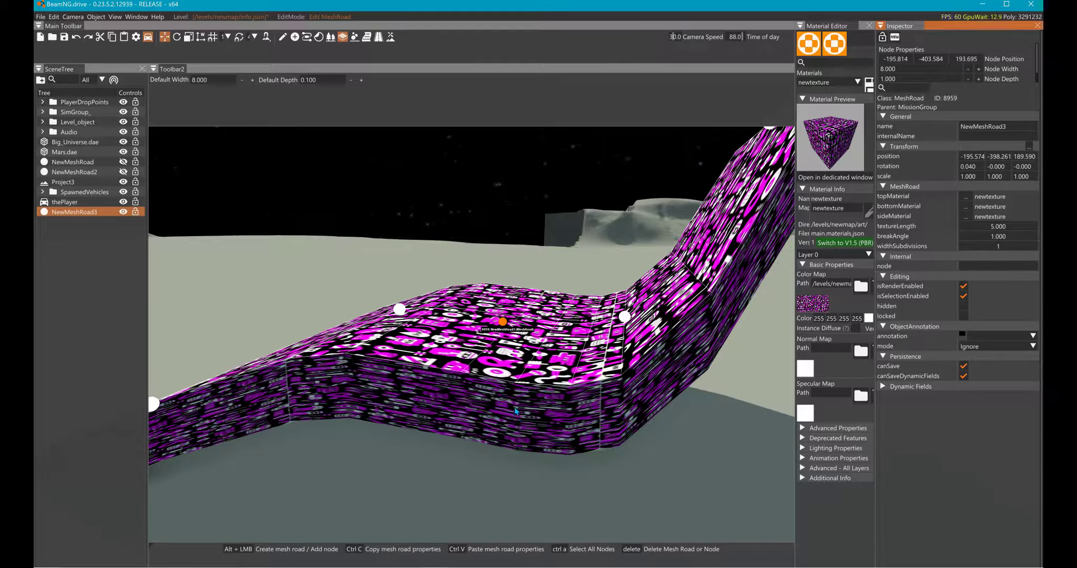
# - Set NewMeshRoad3's texture length to -4.9 and check the pattern along the ramp's surface
pyautogui.moveTo(476, 402); pyautogui.dragTo(499, 474, button='right')
pyautogui.press('w')
pyautogui.press('s')
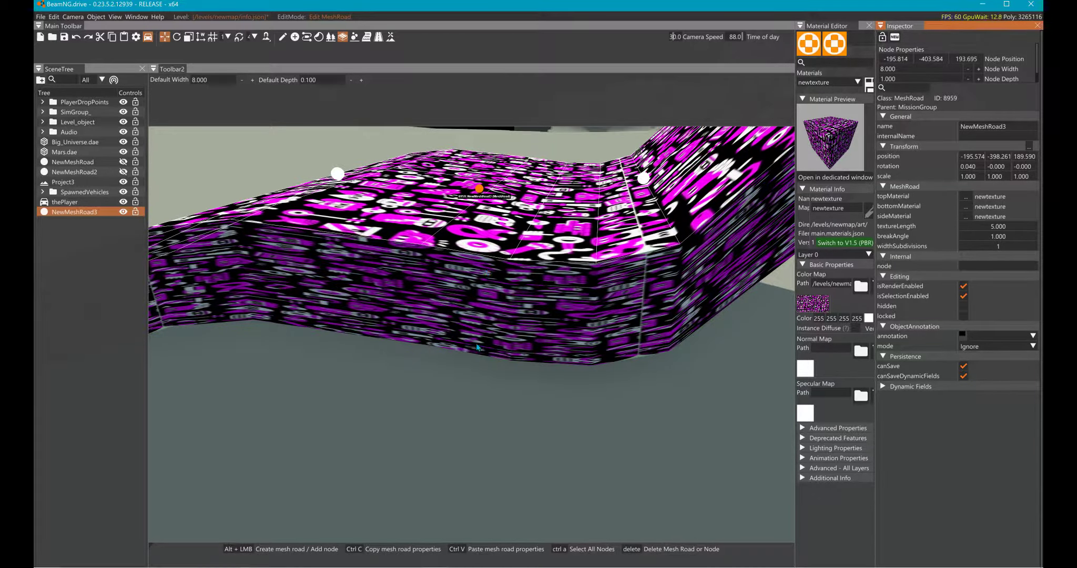
pyautogui.moveTo(494, 315); pyautogui.dragTo(520, 300, button='right')
pyautogui.press('w')
pyautogui.press('s')
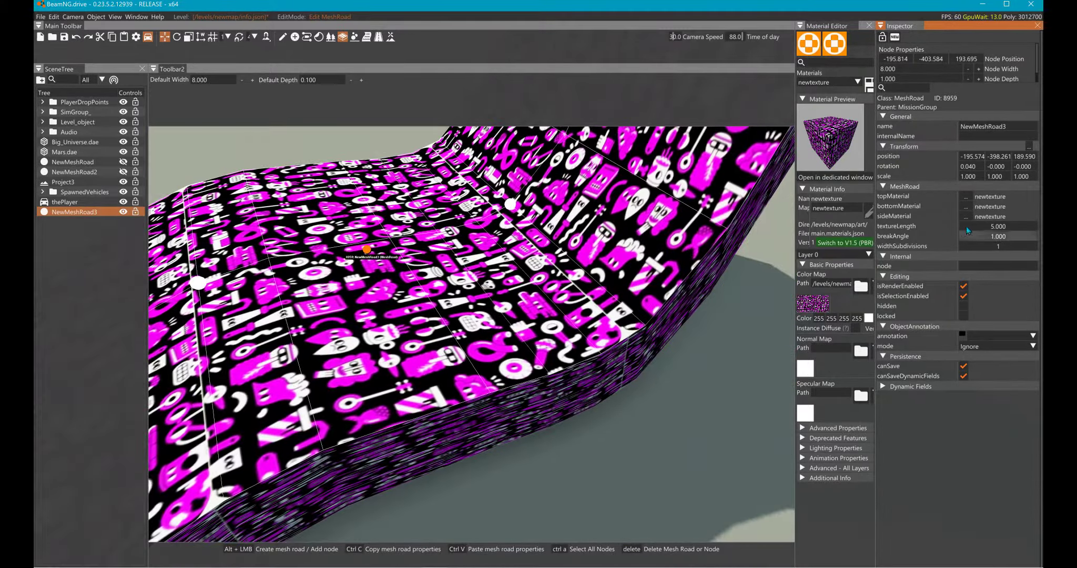
pyautogui.moveTo(961, 225); pyautogui.dragTo(934, 233)
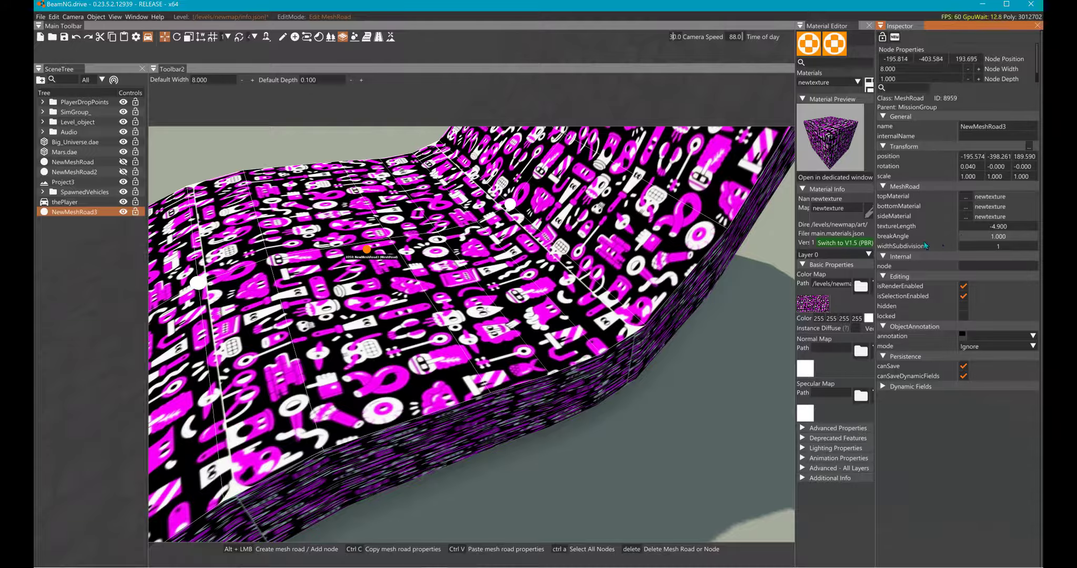
pyautogui.moveTo(640, 245); pyautogui.dragTo(640, 245, button='right')
pyautogui.press('s')
pyautogui.press('w')
pyautogui.press('s')
pyautogui.press('s')
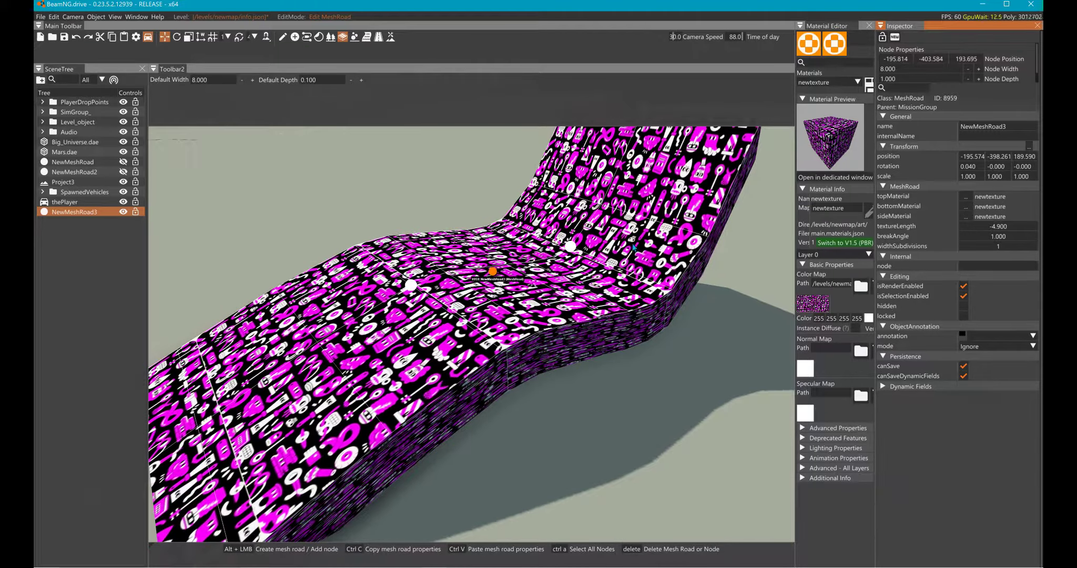
# - Switch to GIMP and add an alpha channel to the pattern image's layer
pyautogui.hotkey('alt', 'Tab')
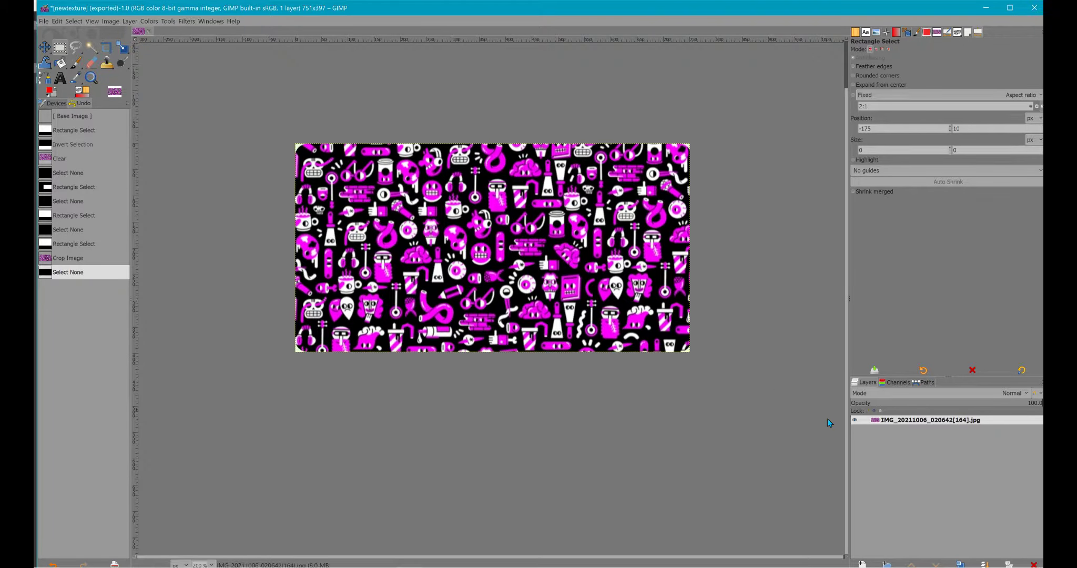
pyautogui.rightClick(865, 426)
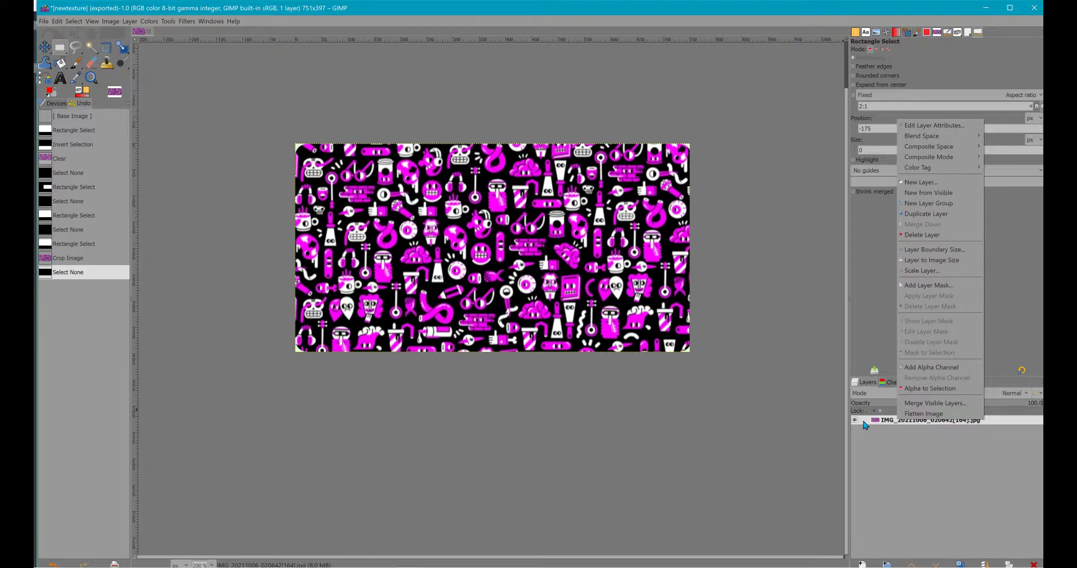
pyautogui.click(890, 368)
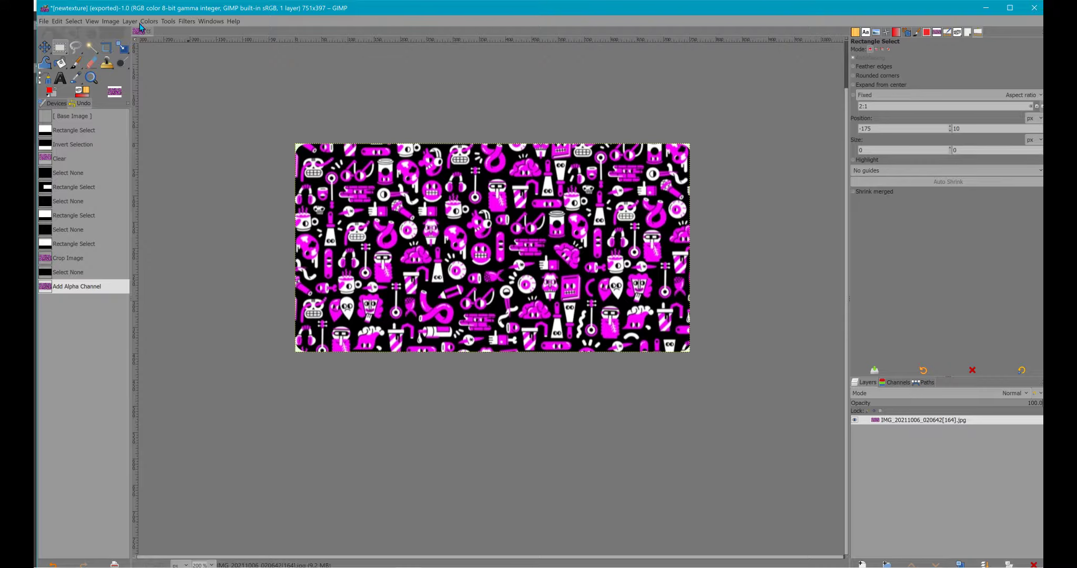
# - Apply Color to Alpha to the pattern layer with black (000000) as the color to make transparent
pyautogui.hotkey('alt', 'l')
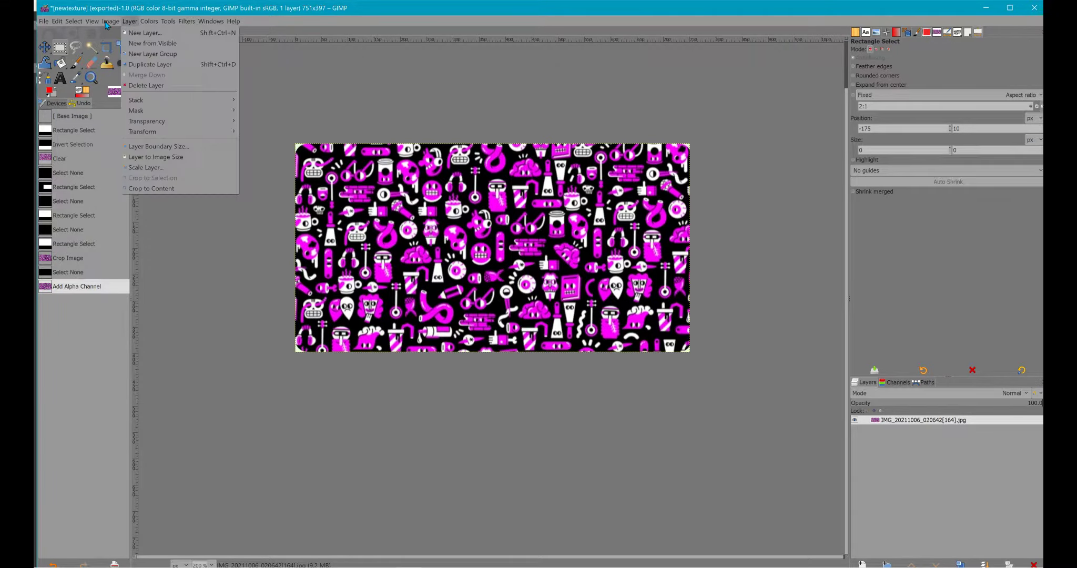
pyautogui.press('Right')
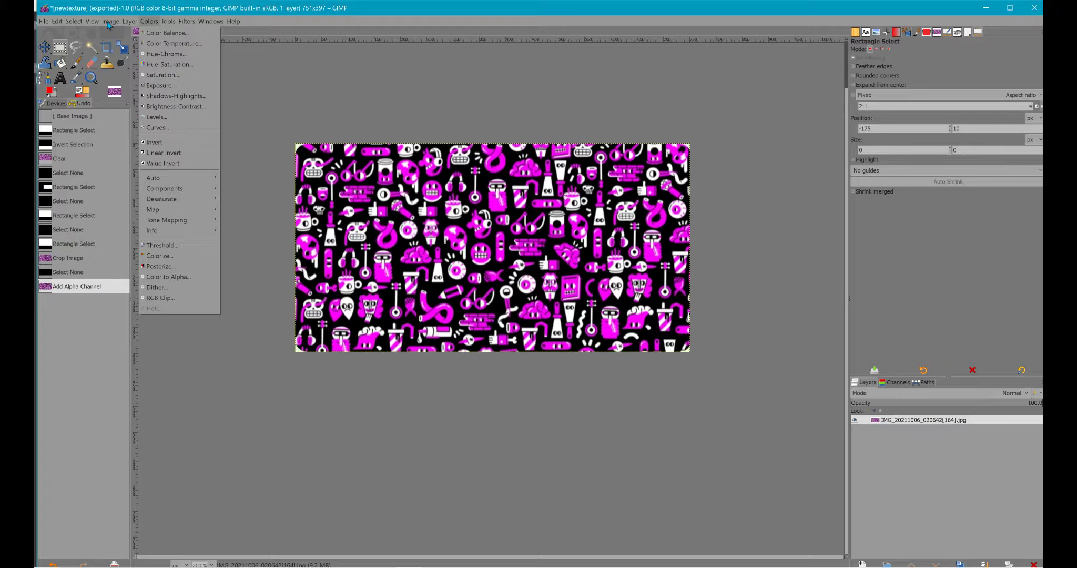
pyautogui.press('Right')
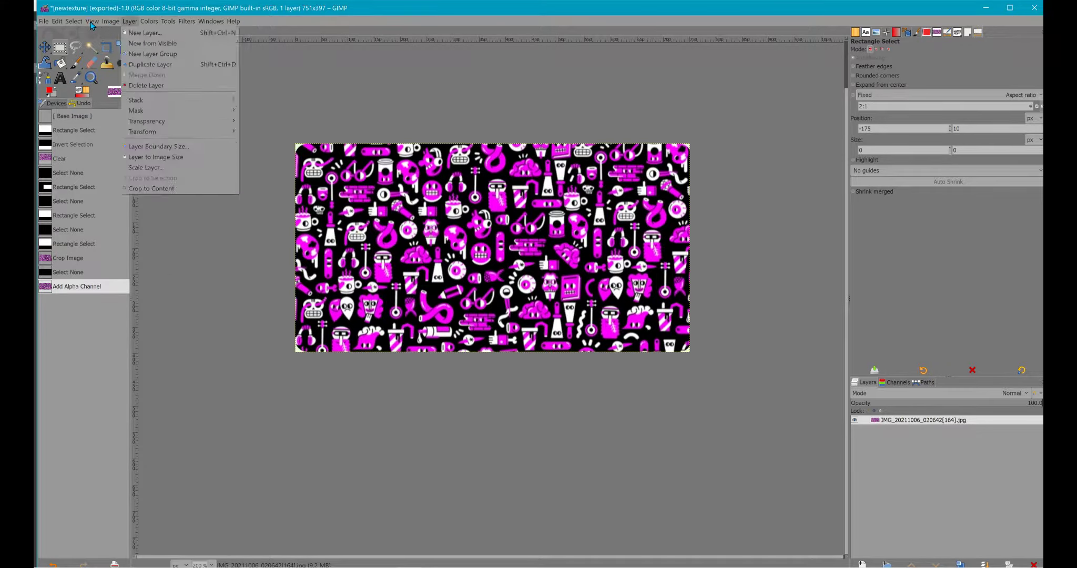
pyautogui.moveTo(110, 21)
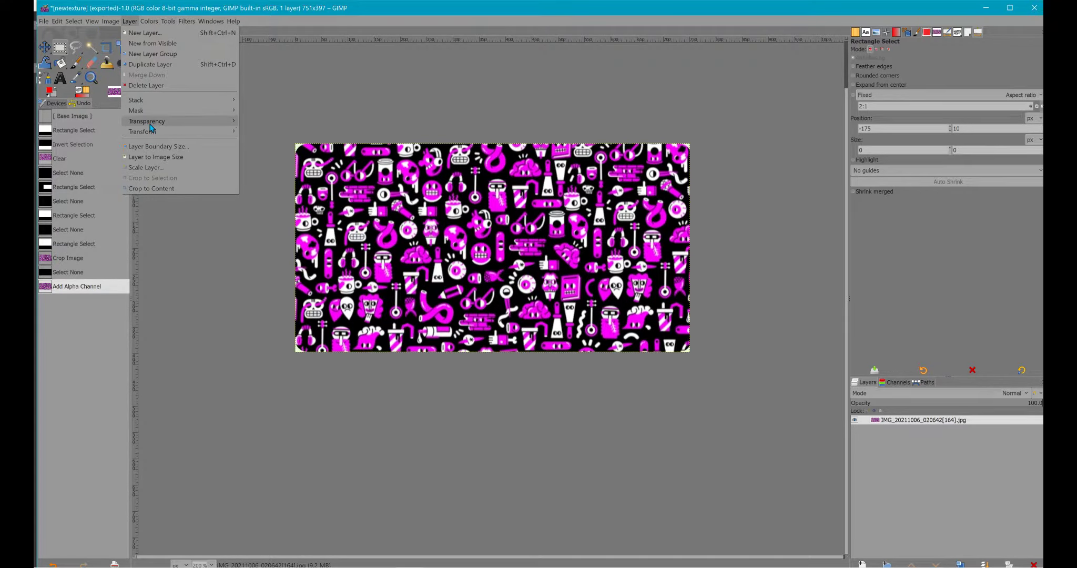
pyautogui.moveTo(150, 124)
pyautogui.click(249, 143)
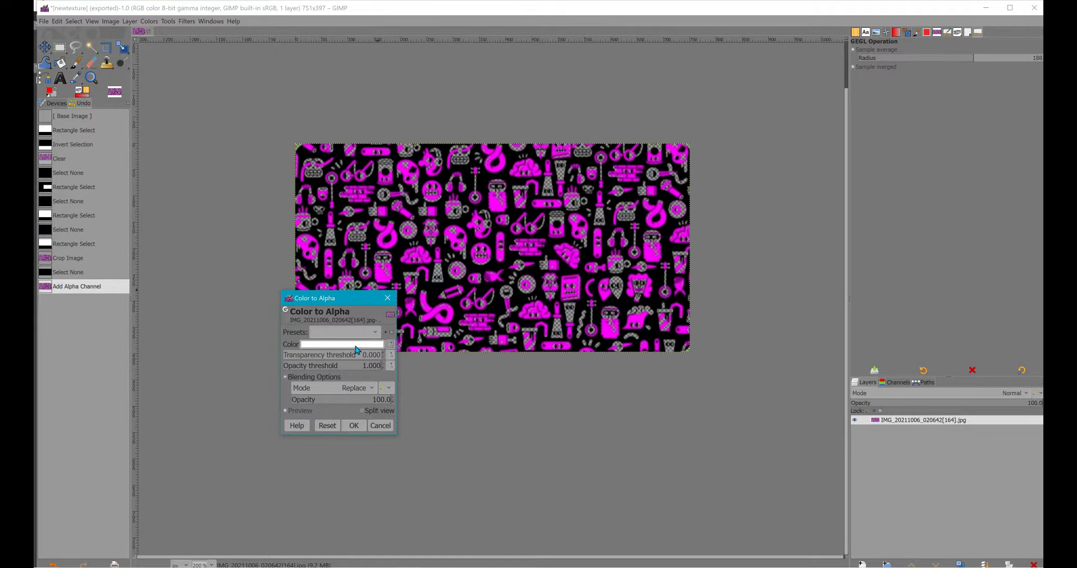
pyautogui.click(399, 270)
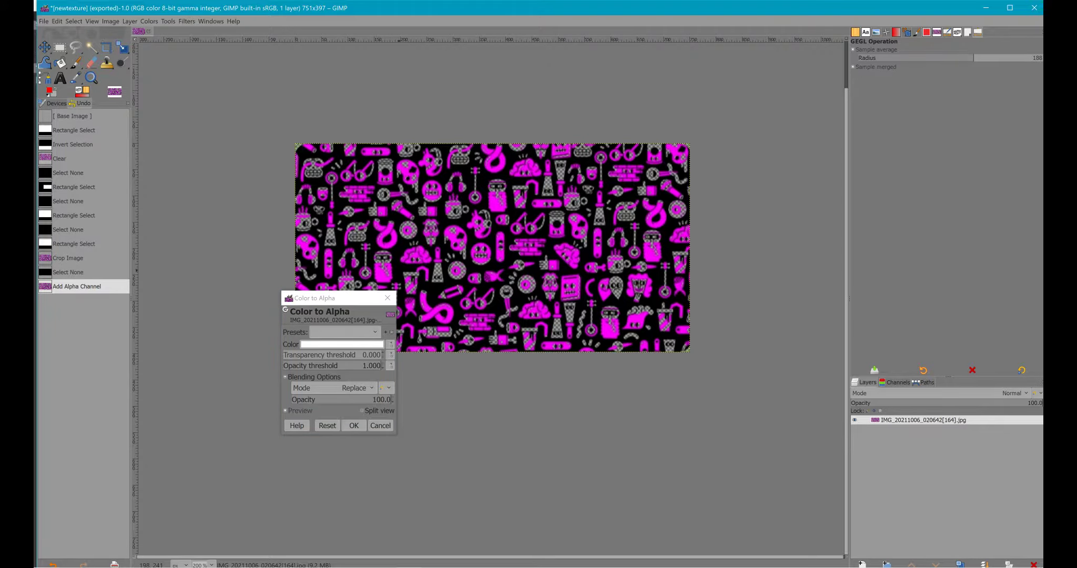
pyautogui.click(339, 344)
pyautogui.moveTo(321, 335); pyautogui.dragTo(244, 427)
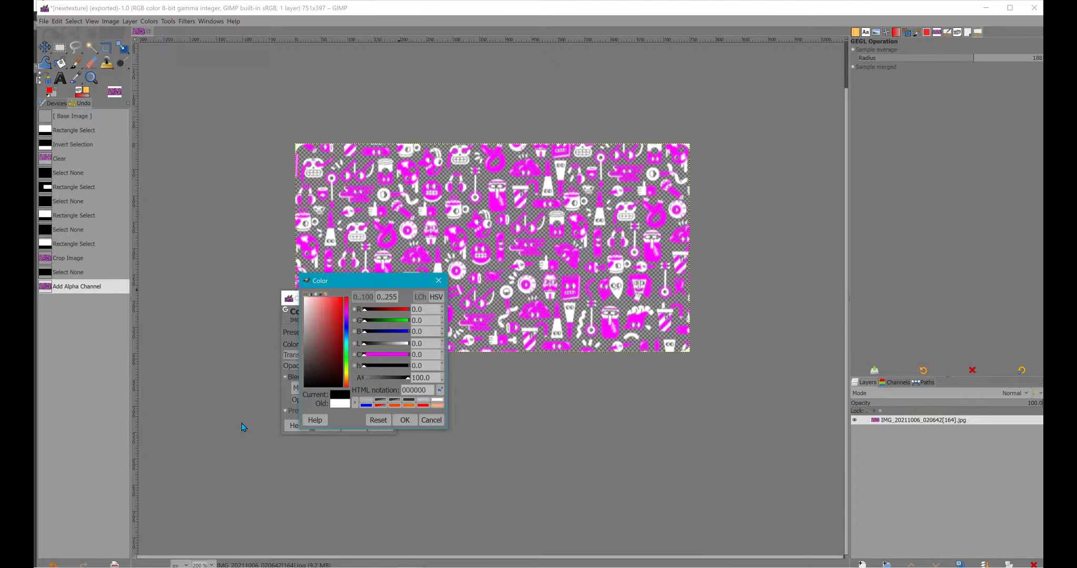
pyautogui.click(405, 421)
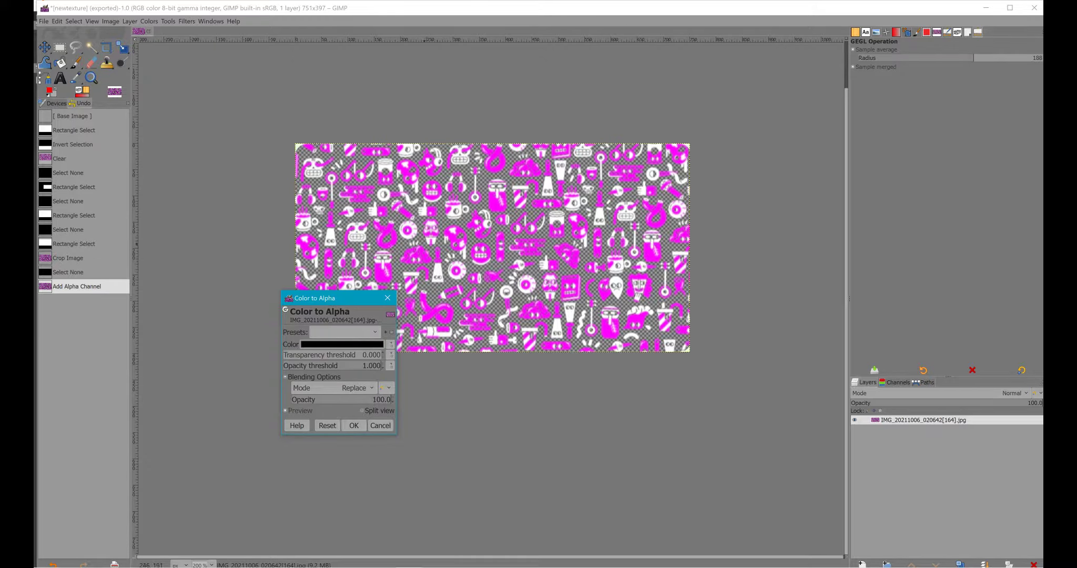
pyautogui.click(353, 425)
pyautogui.scroll(1, 428, 372)
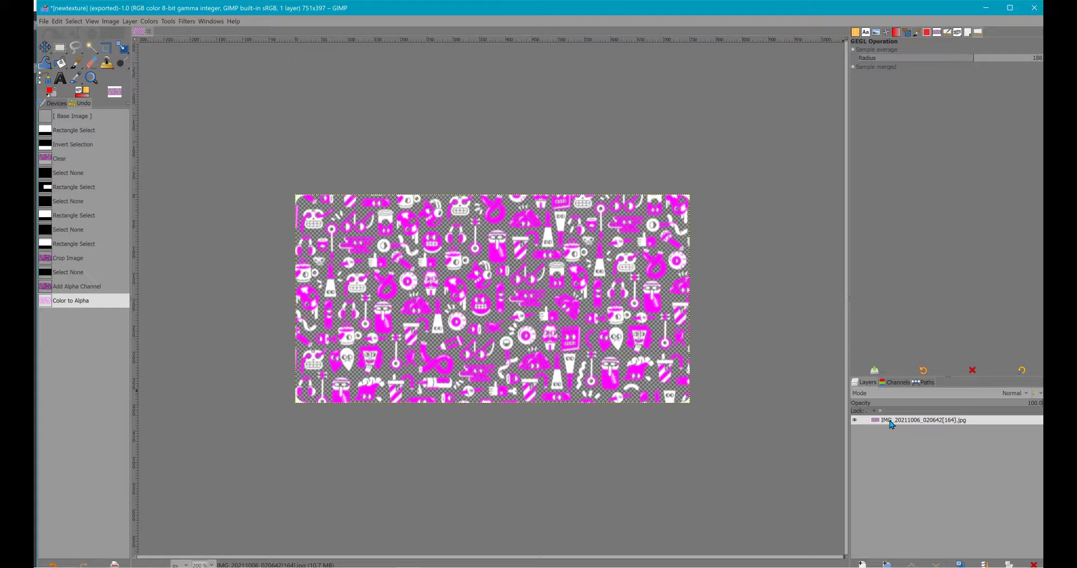
# - Start exporting the transparent image to the Desktop as newtexture, replacing the jpg extension in its file name
pyautogui.hotkey('alt', 'f')
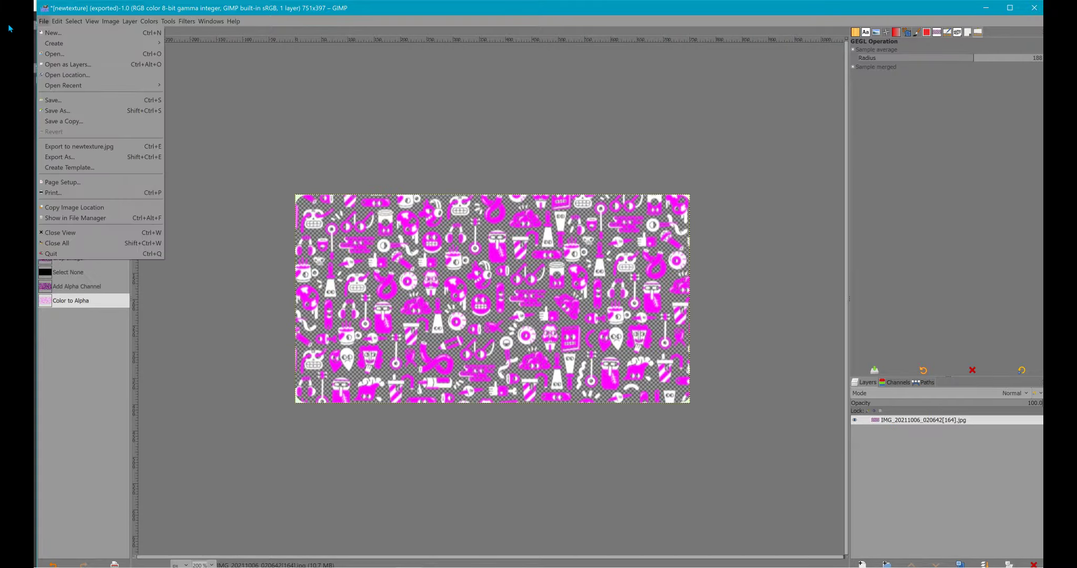
pyautogui.press('Down')
pyautogui.press('Down')
pyautogui.press('Down')
pyautogui.press('Down')
pyautogui.press('Down')
pyautogui.press('Down')
pyautogui.press('Down')
pyautogui.press('Down')
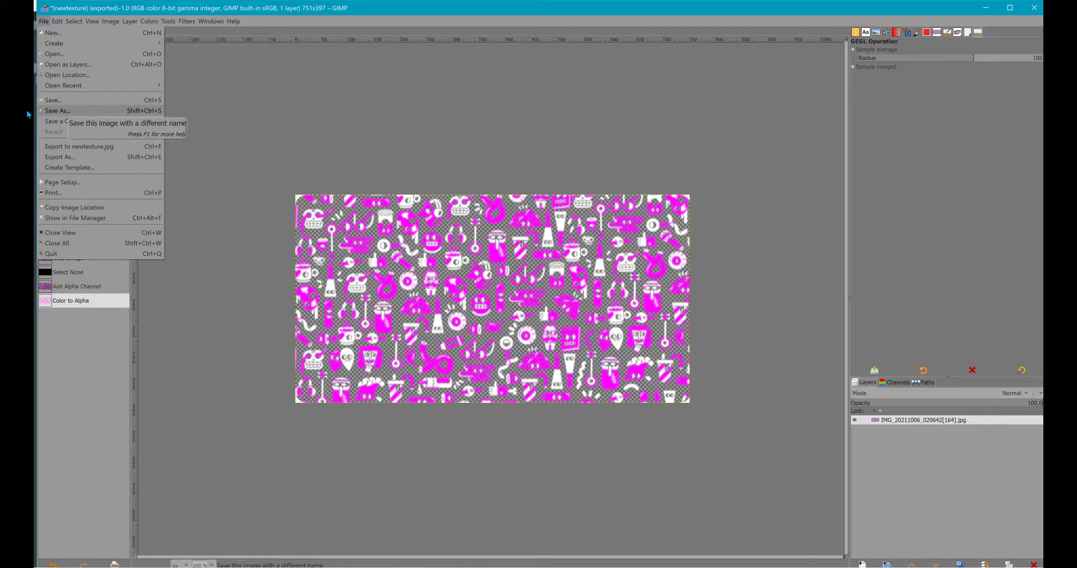
pyautogui.press('Down')
pyautogui.press('Down')
pyautogui.press('Down')
pyautogui.press('Down')
pyautogui.press('Down')
pyautogui.press('Down')
pyautogui.press('Down')
pyautogui.press('Up')
pyautogui.press('Up')
pyautogui.press('Up')
pyautogui.press('Up')
pyautogui.press('Return')
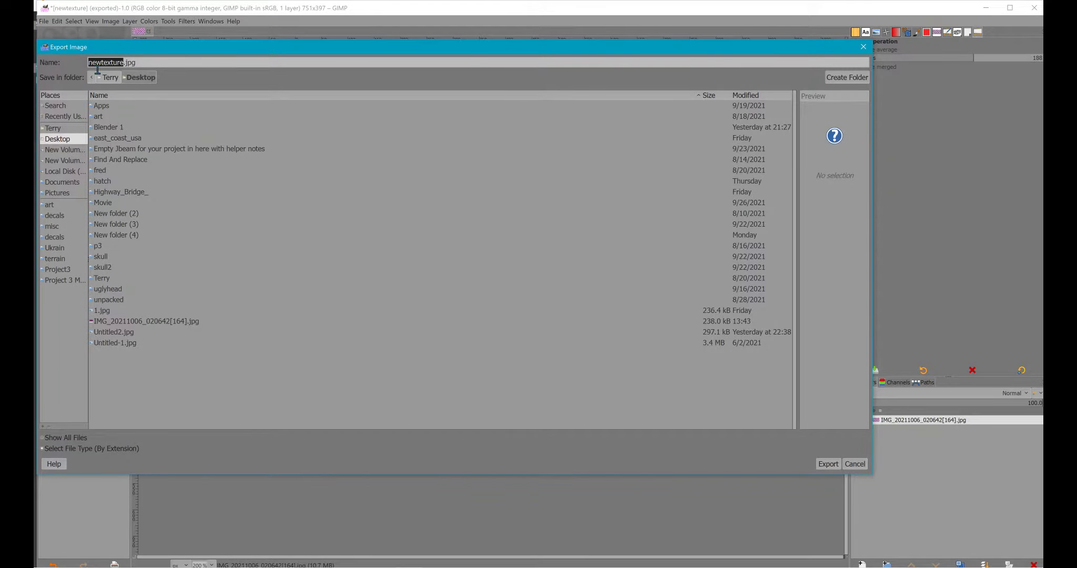
pyautogui.moveTo(101, 70); pyautogui.dragTo(117, 70)
pyautogui.press('BackSpace')
pyautogui.write('p')
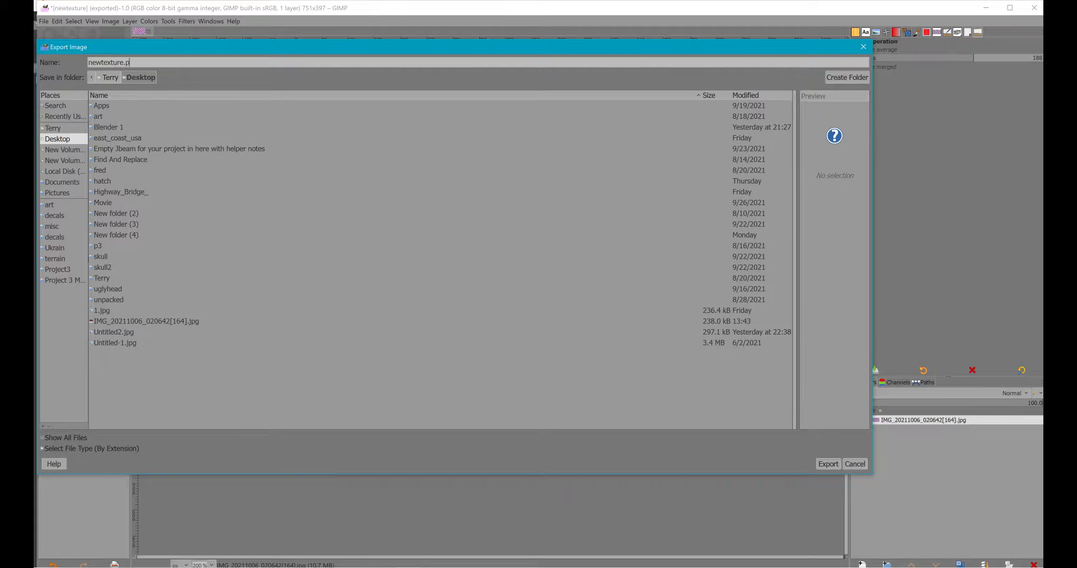
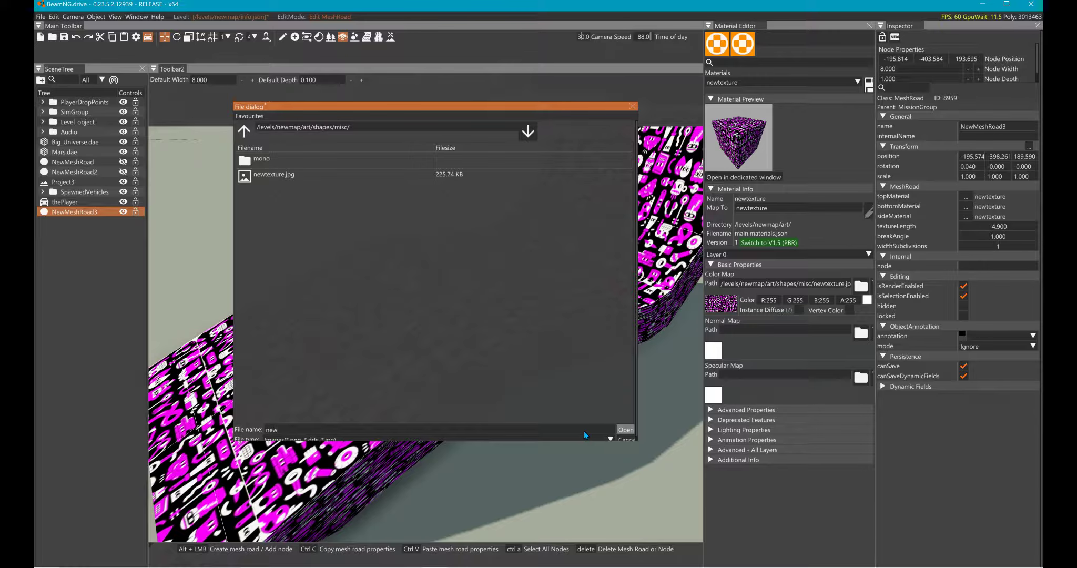
# - Look for the new texture file in the misc folder with the file type set to Any files, and close the file dialog
pyautogui.click(579, 439)
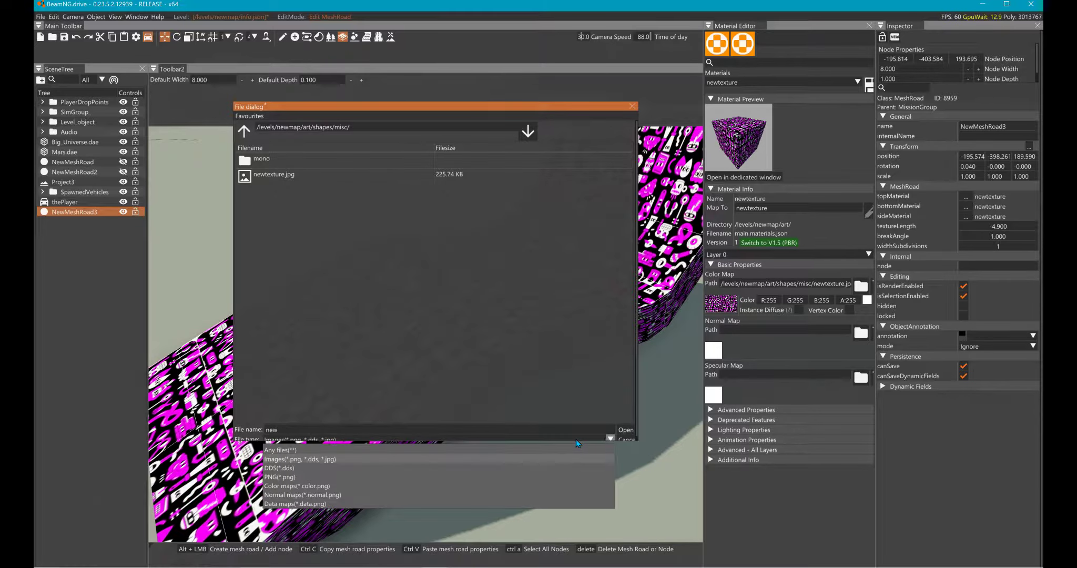
pyautogui.click(305, 451)
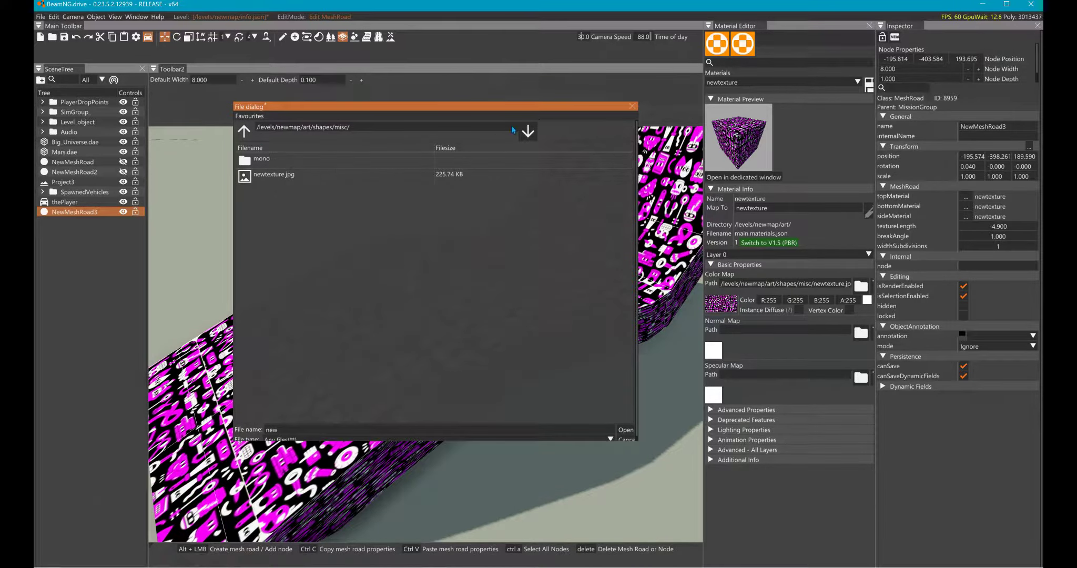
pyautogui.click(632, 106)
# - Save the level and restart BeamNG.drive from its launcher
pyautogui.moveTo(387, 182); pyautogui.dragTo(453, 169, button='right')
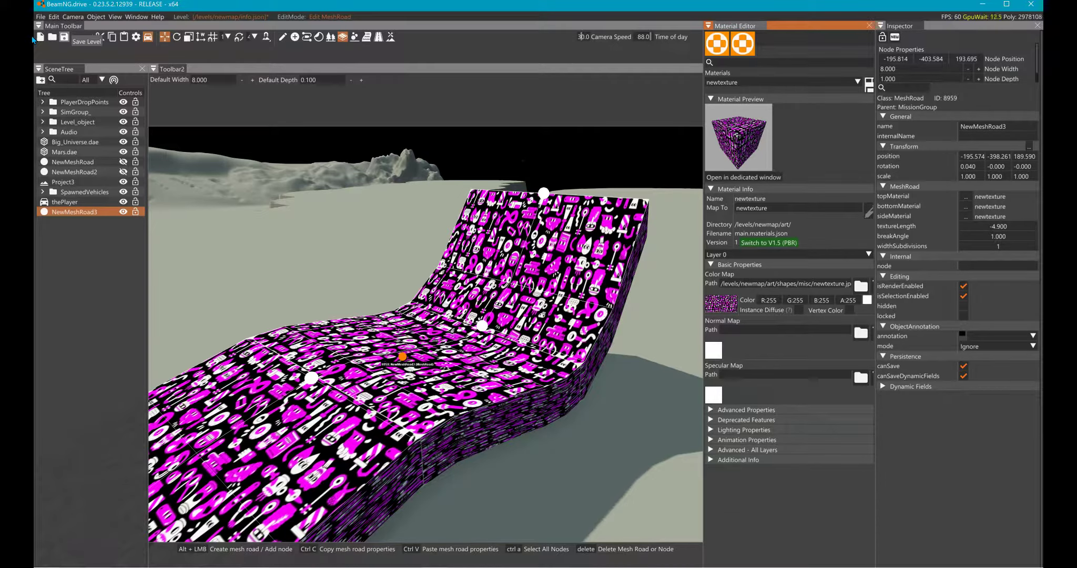
pyautogui.click(63, 37)
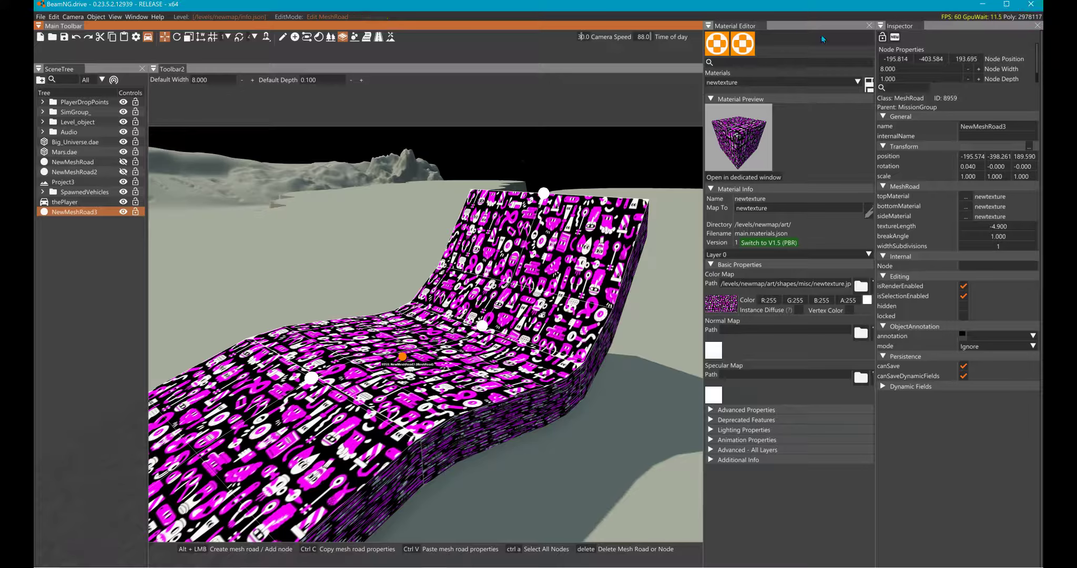
pyautogui.click(1031, 4)
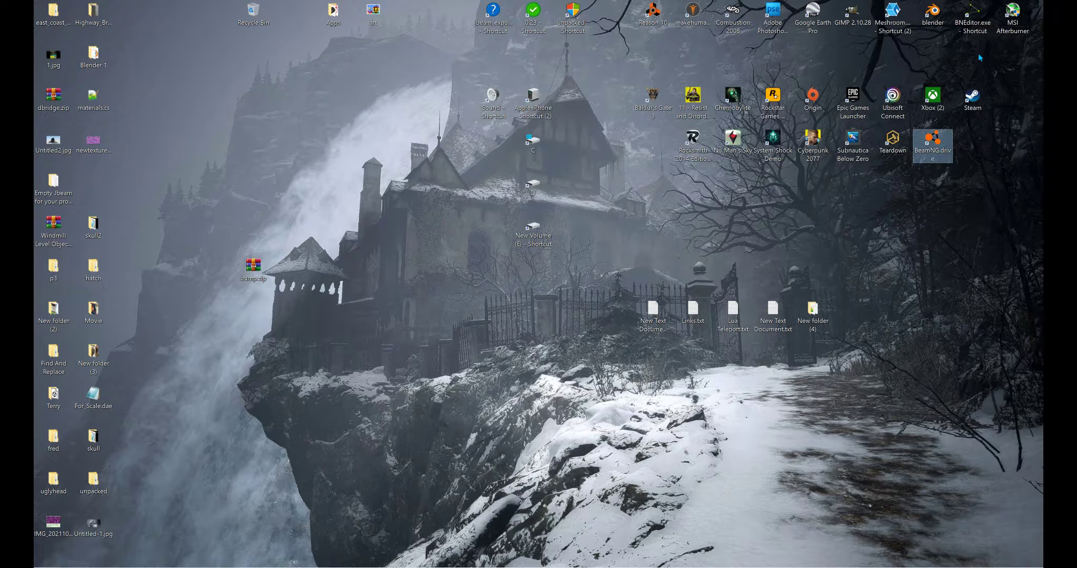
pyautogui.doubleClick(932, 139)
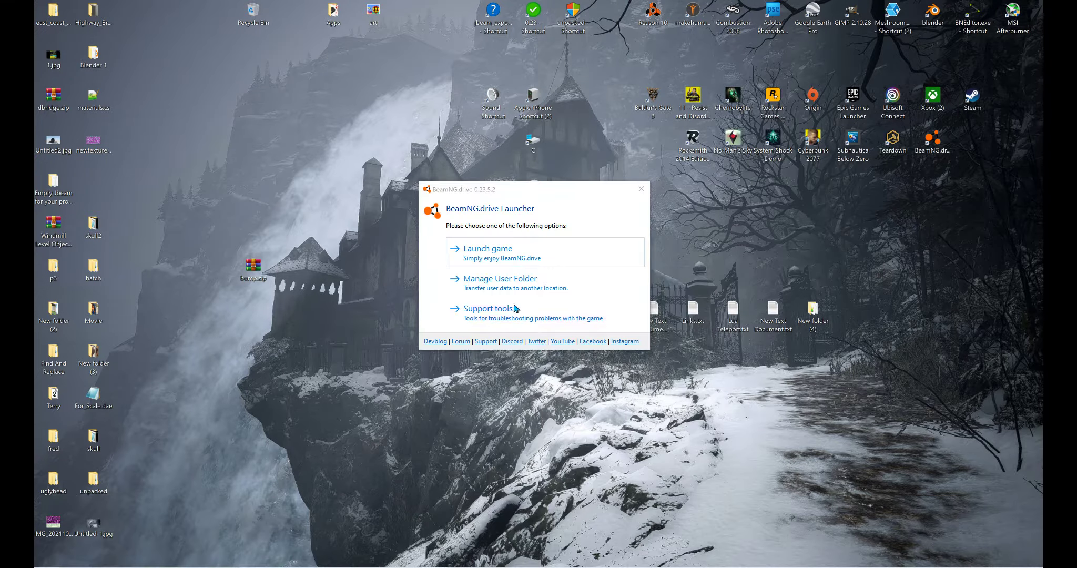
pyautogui.click(462, 252)
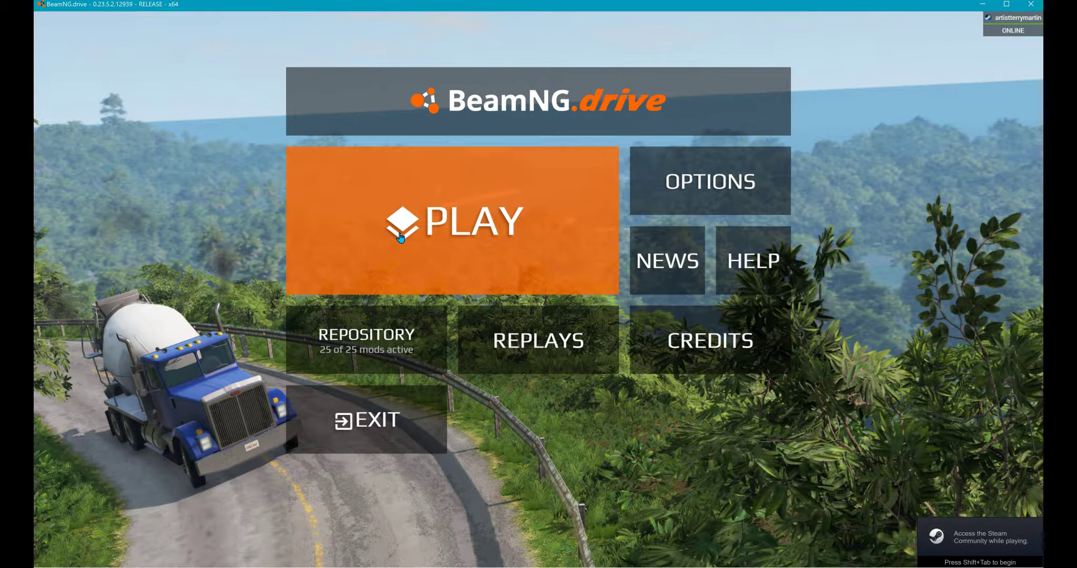
# - Load the Newmap level in Freeroam at the townIndustrial spawn point
pyautogui.click(401, 238)
pyautogui.click(581, 266)
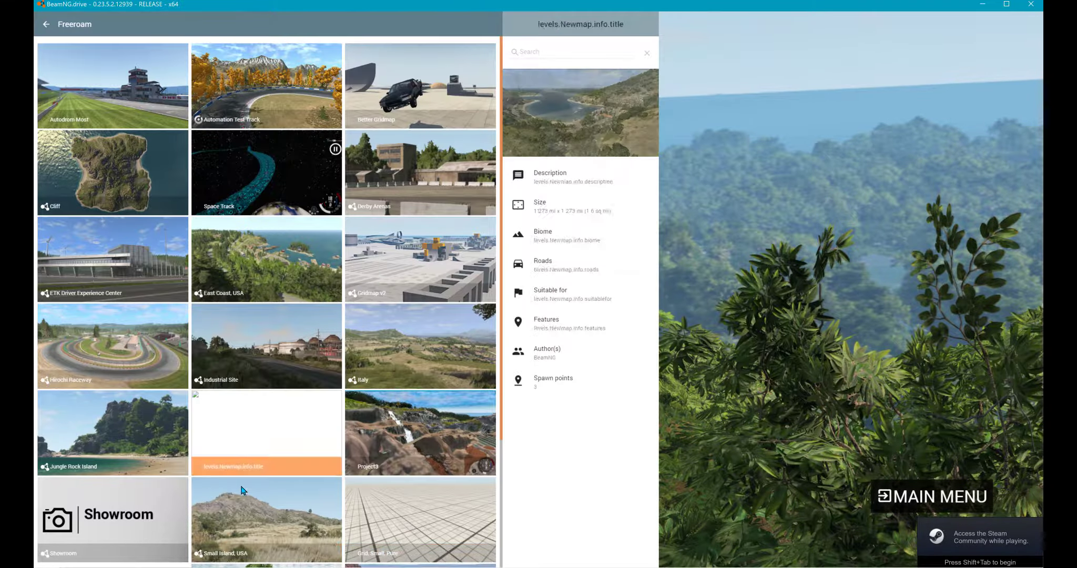
pyautogui.scroll(-3, 244, 491)
pyautogui.scroll(1, 74, 417)
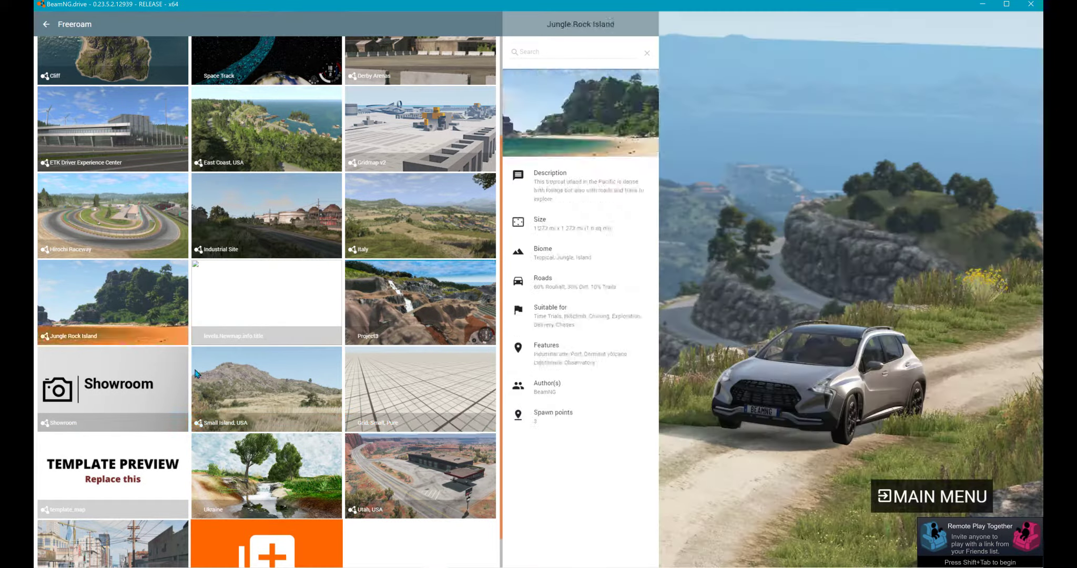
pyautogui.click(230, 307)
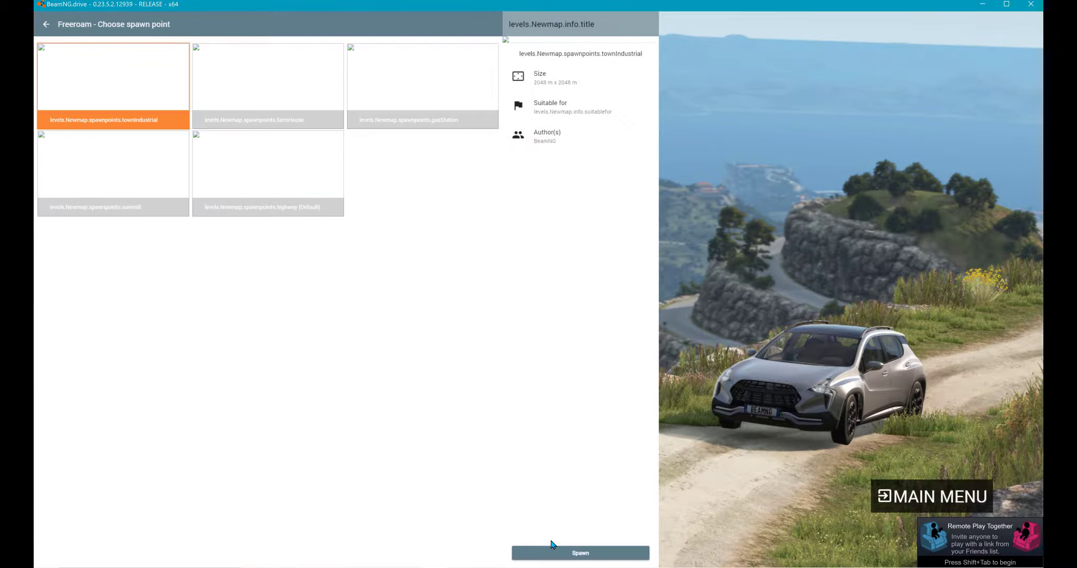
pyautogui.click(562, 554)
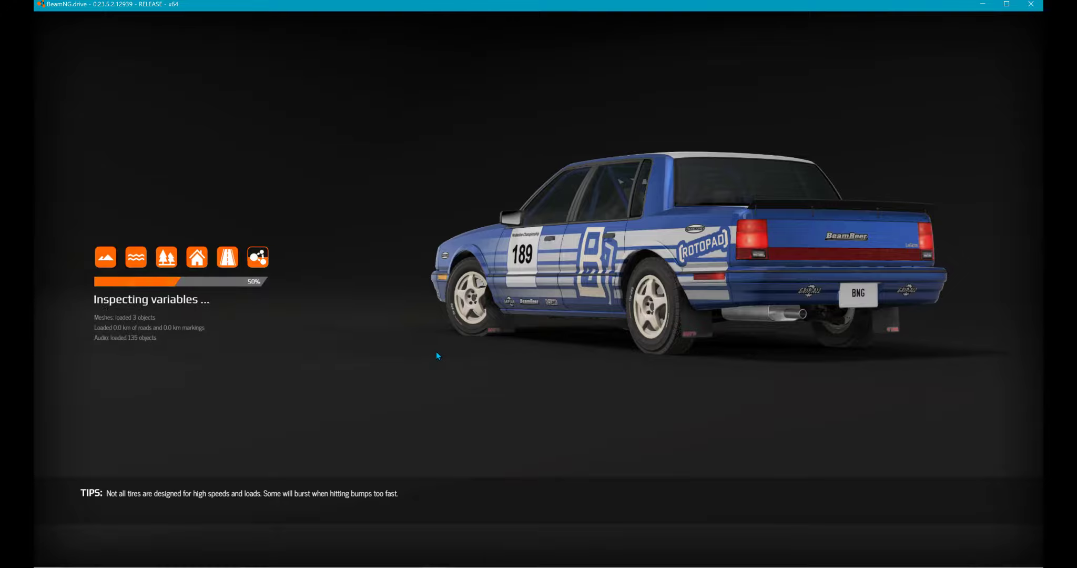
# - Switch to the free camera and fly across the terrain to the magenta patterned ramp
pyautogui.hotkey('shift', 'c')
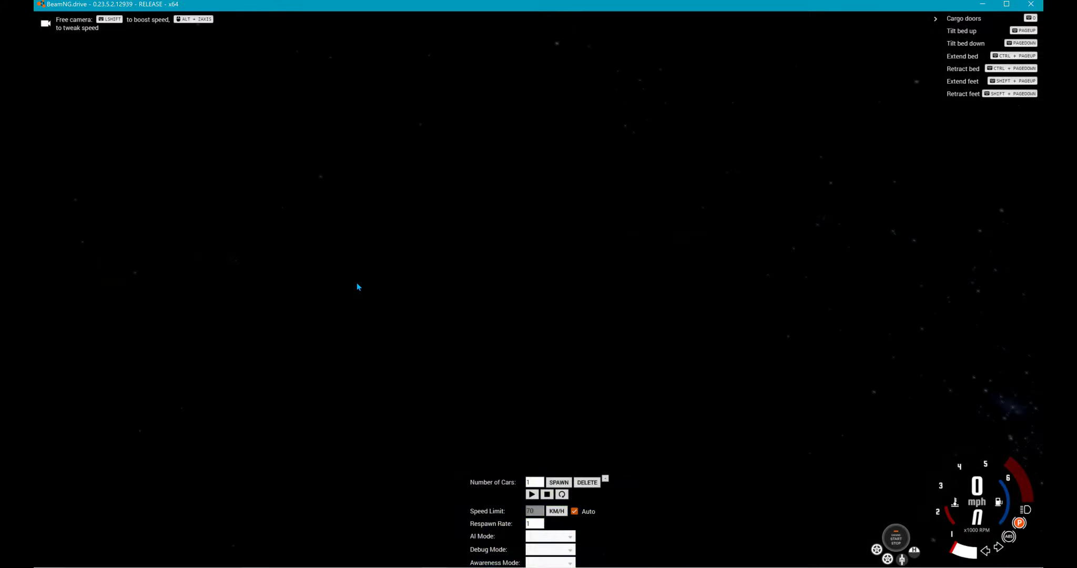
pyautogui.moveTo(356, 283); pyautogui.dragTo(155, 225, button='right')
pyautogui.press('w')
pyautogui.moveTo(439, 285); pyautogui.dragTo(421, 282, button='right')
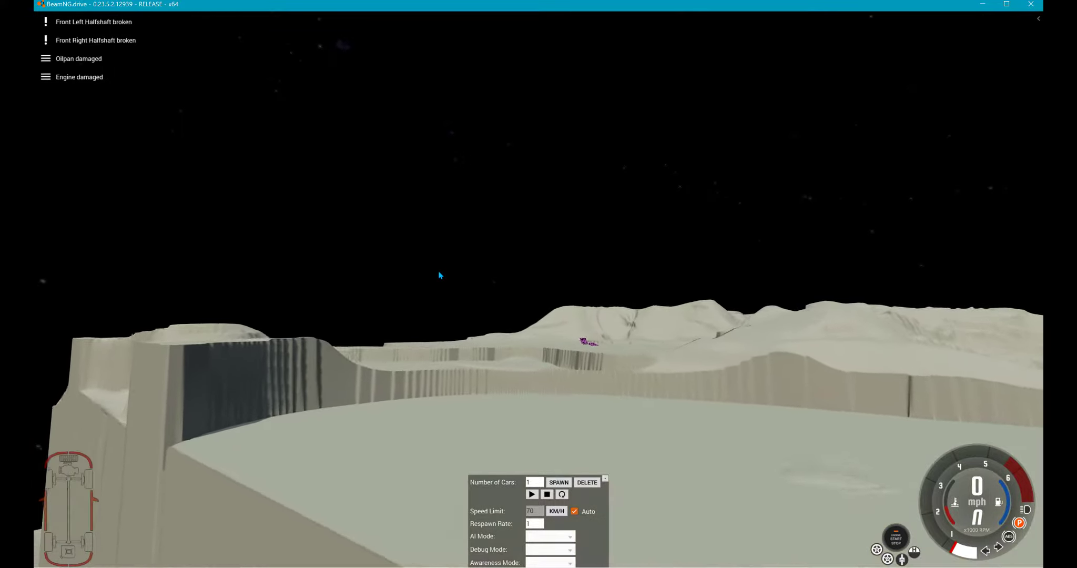
pyautogui.moveTo(438, 271)
pyautogui.mouseDown(button='right')
pyautogui.moveTo(416, 305)
pyautogui.moveTo(429, 305)
pyautogui.moveTo(441, 272)
pyautogui.moveTo(453, 278)
pyautogui.mouseUp(button='right')
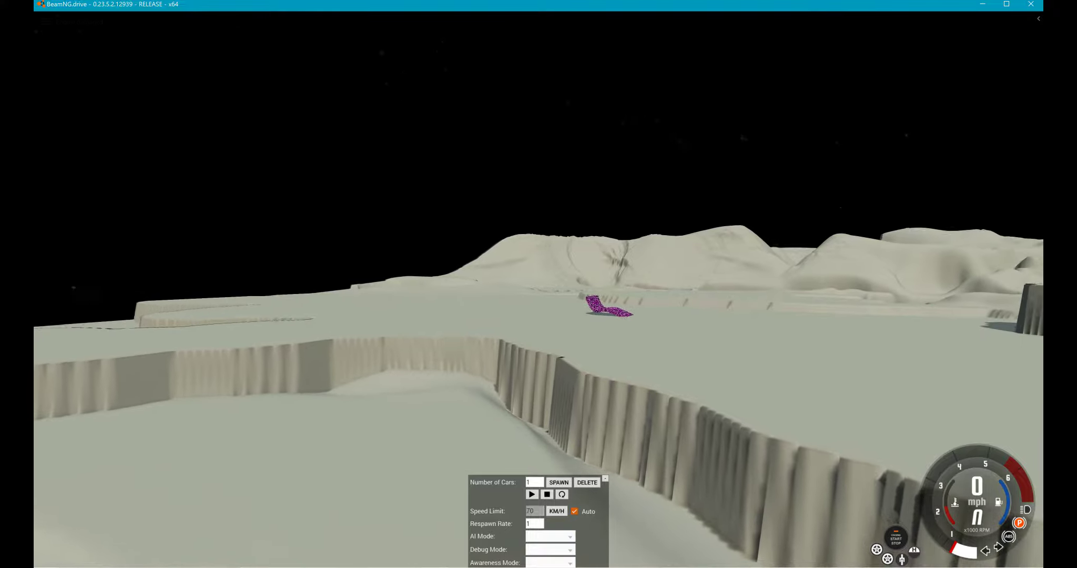
pyautogui.press('w')
pyautogui.moveTo(539, 305); pyautogui.dragTo(559, 295, button='right')
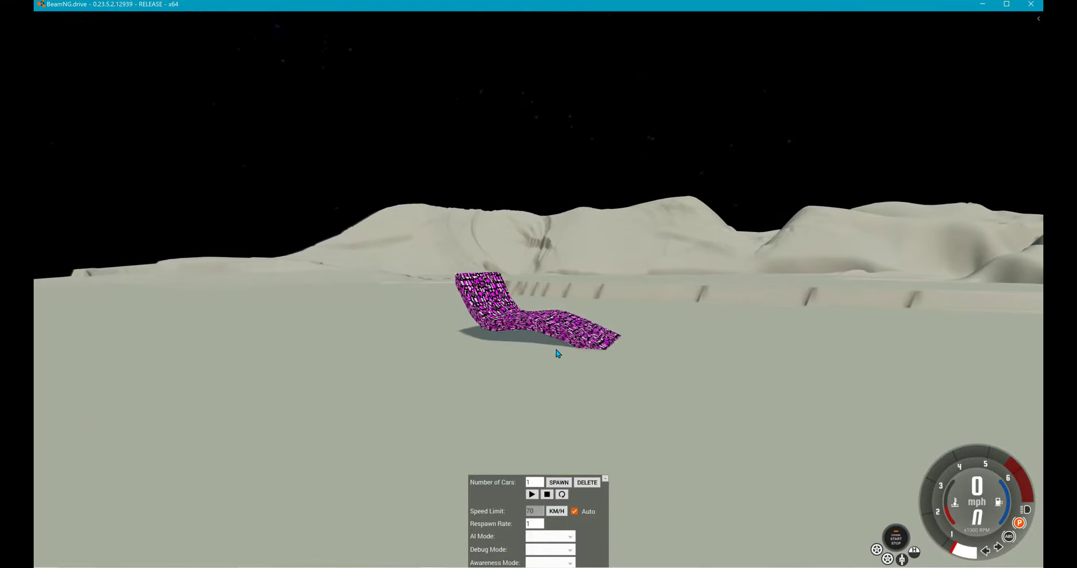
pyautogui.moveTo(555, 351); pyautogui.dragTo(547, 352, button='right')
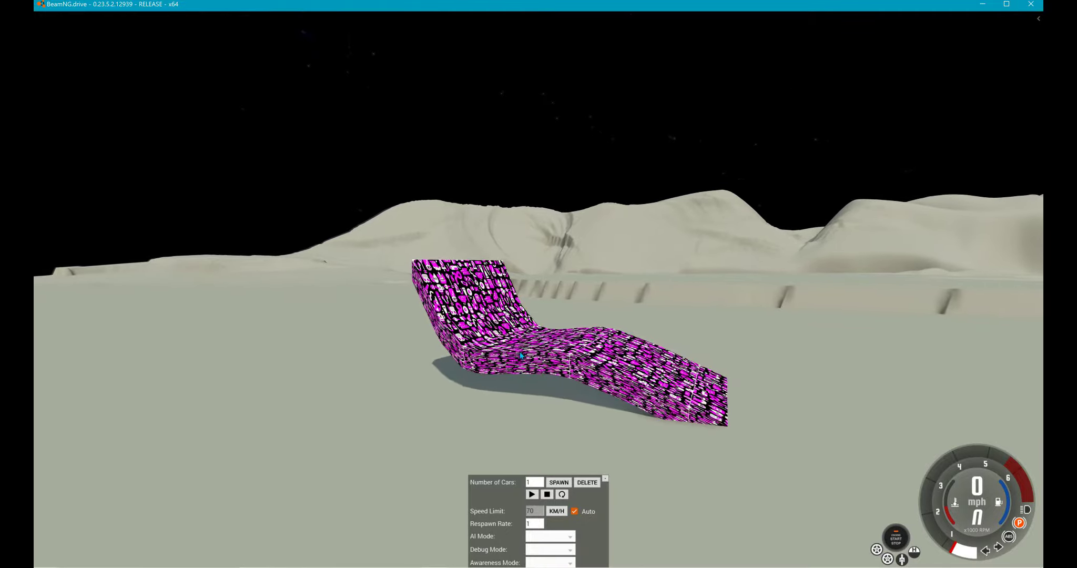
# - Compare how the ramp's pattern renders from near and from far away
pyautogui.press('s')
pyautogui.press('w')
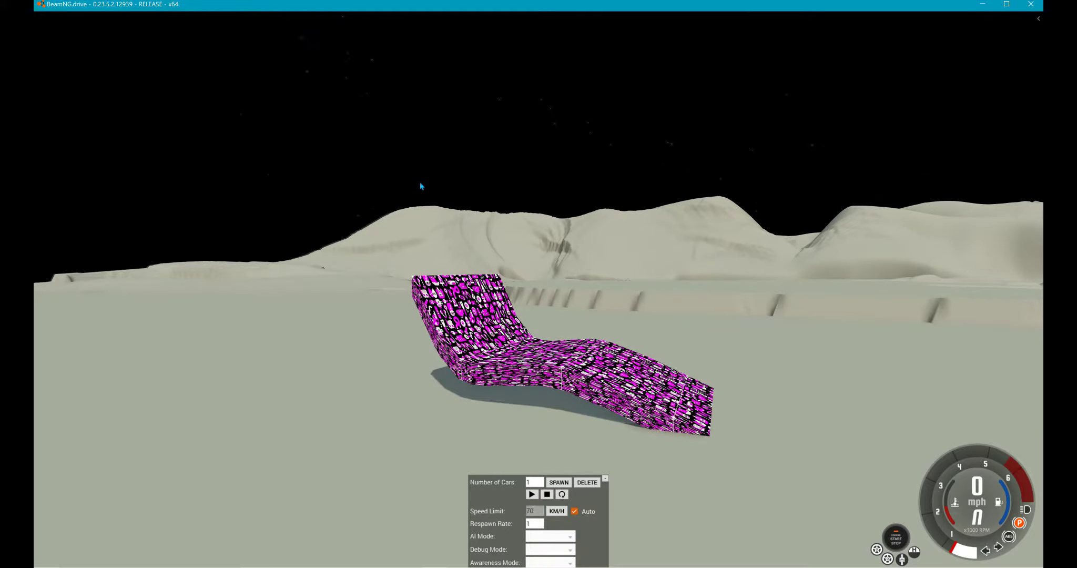
pyautogui.press('s')
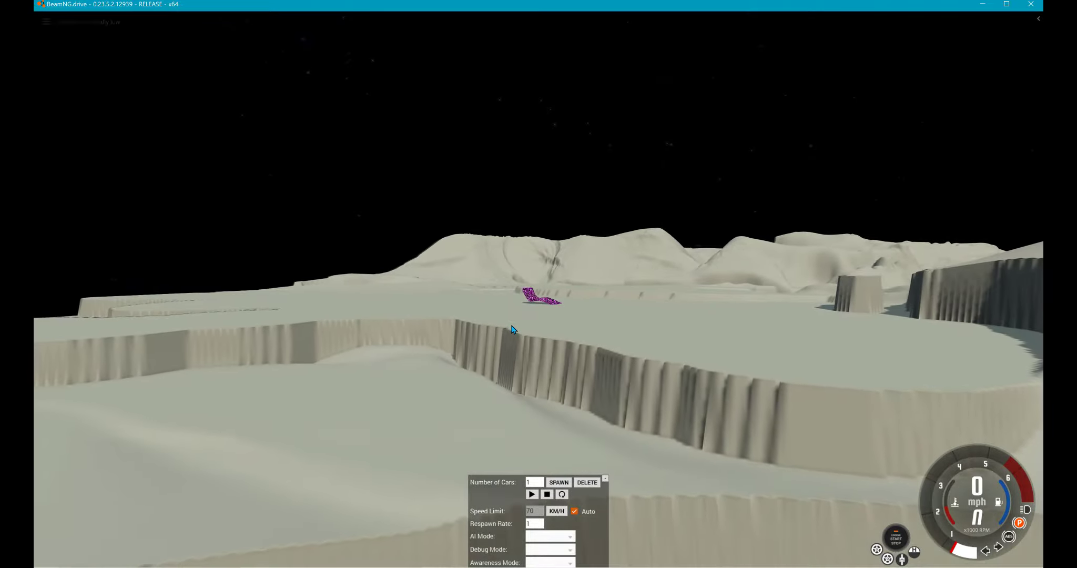
pyautogui.press('w')
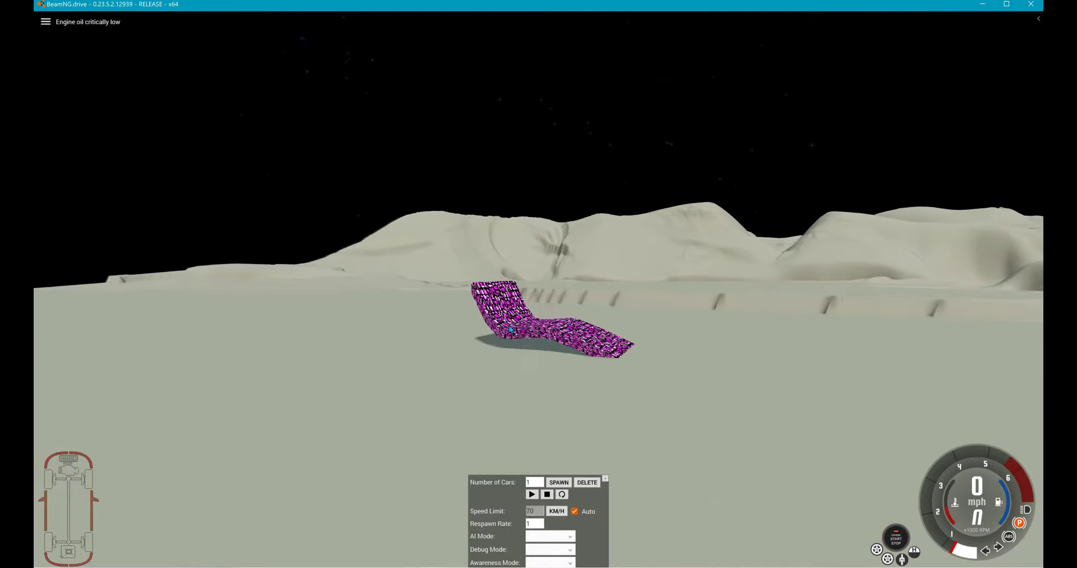
pyautogui.press('s')
pyautogui.press('s')
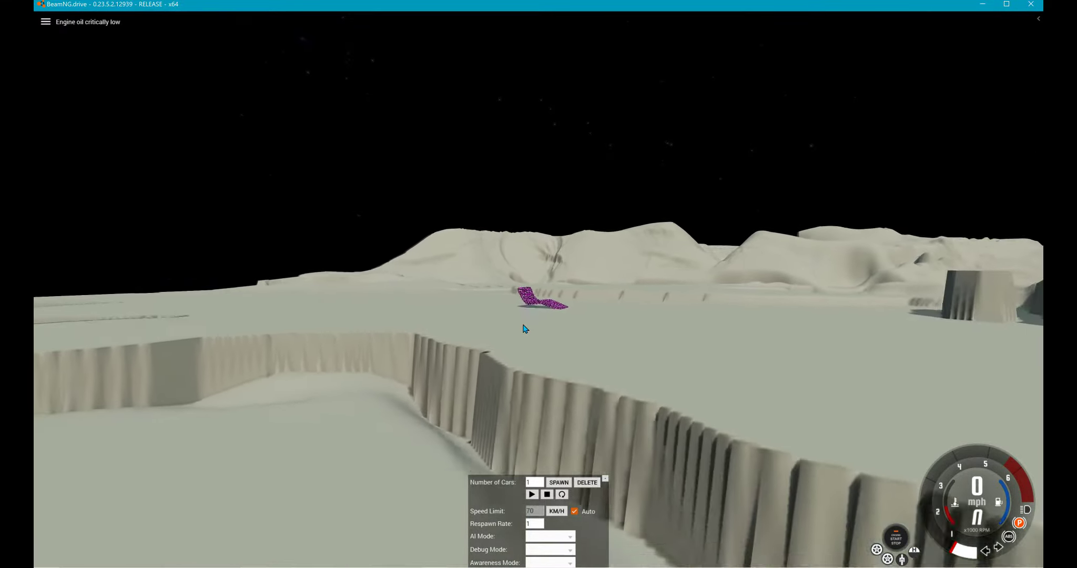
pyautogui.press('w')
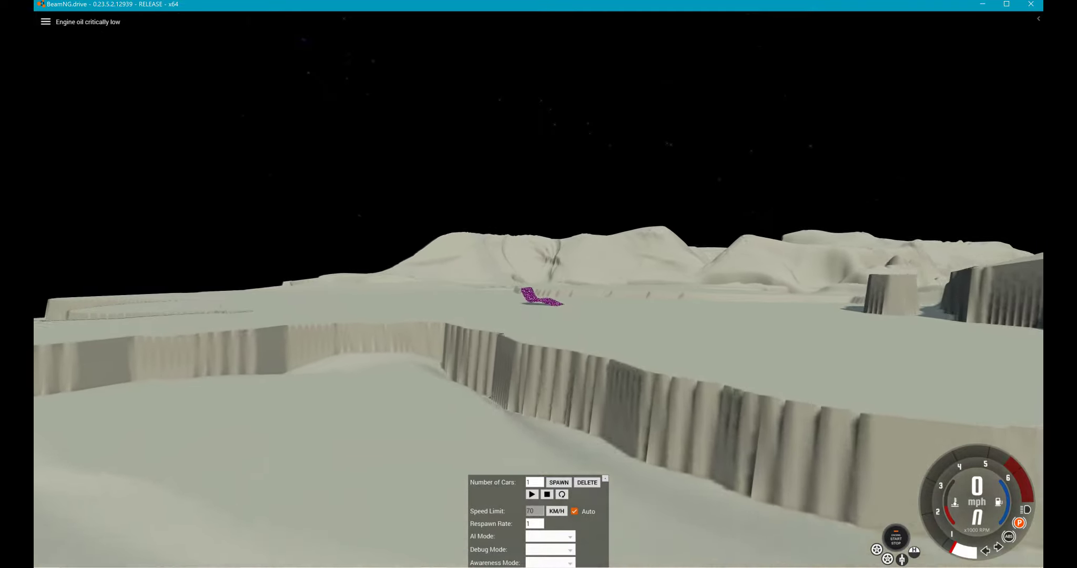
pyautogui.press('w')
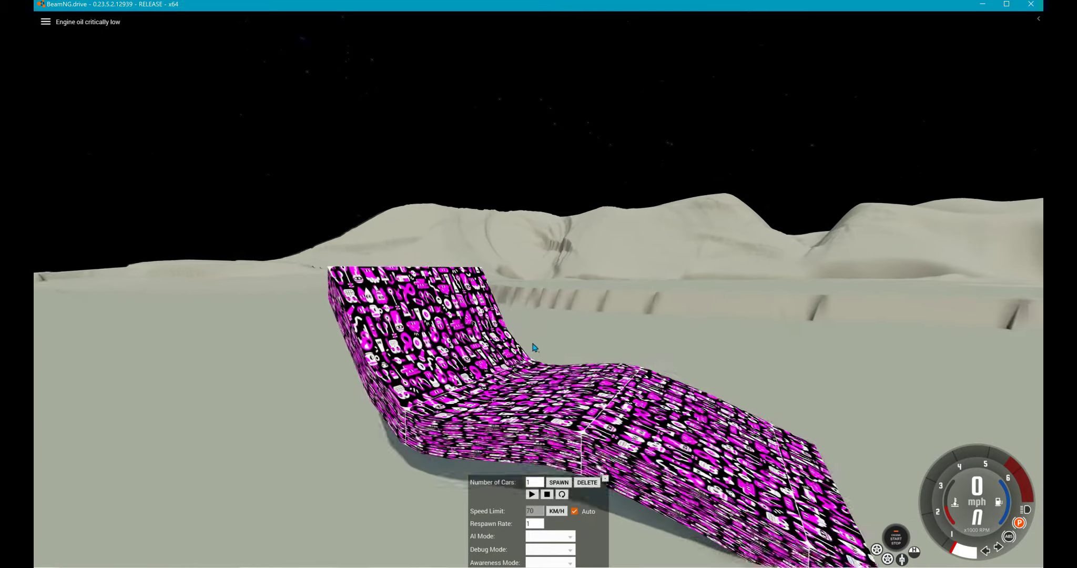
pyautogui.press('w')
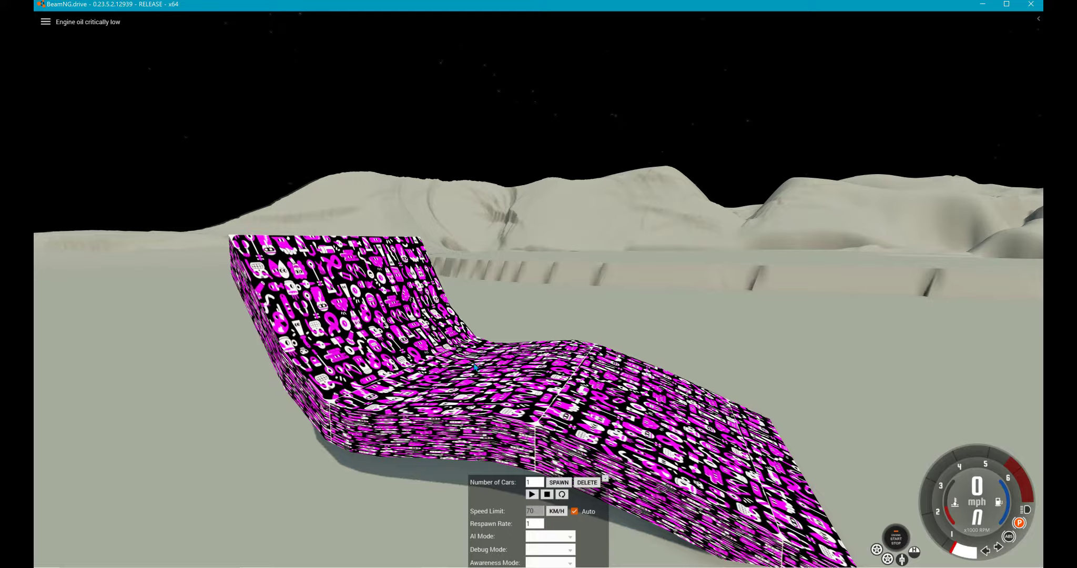
pyautogui.press('s')
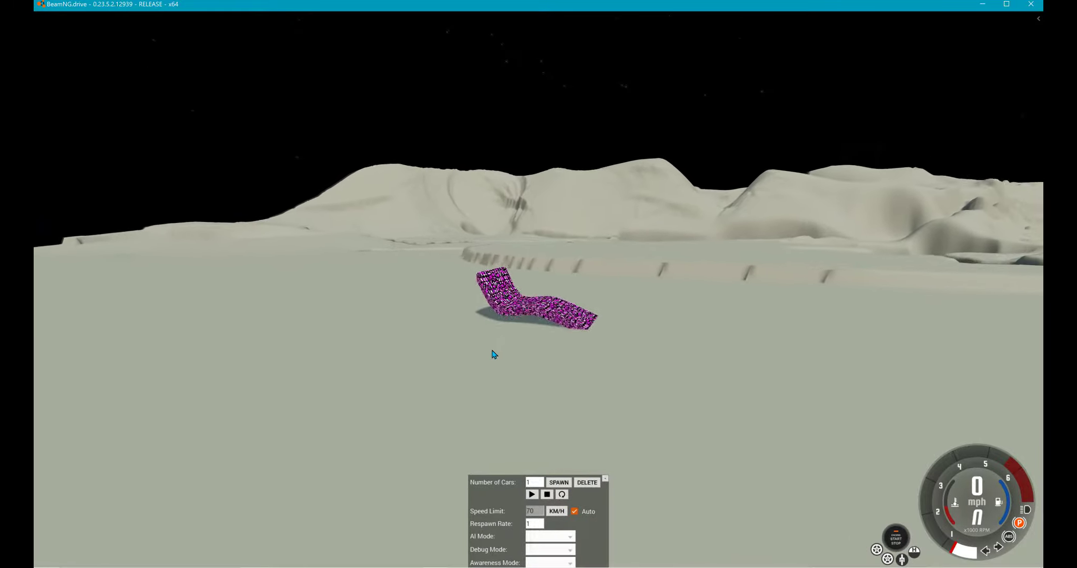
pyautogui.press('s')
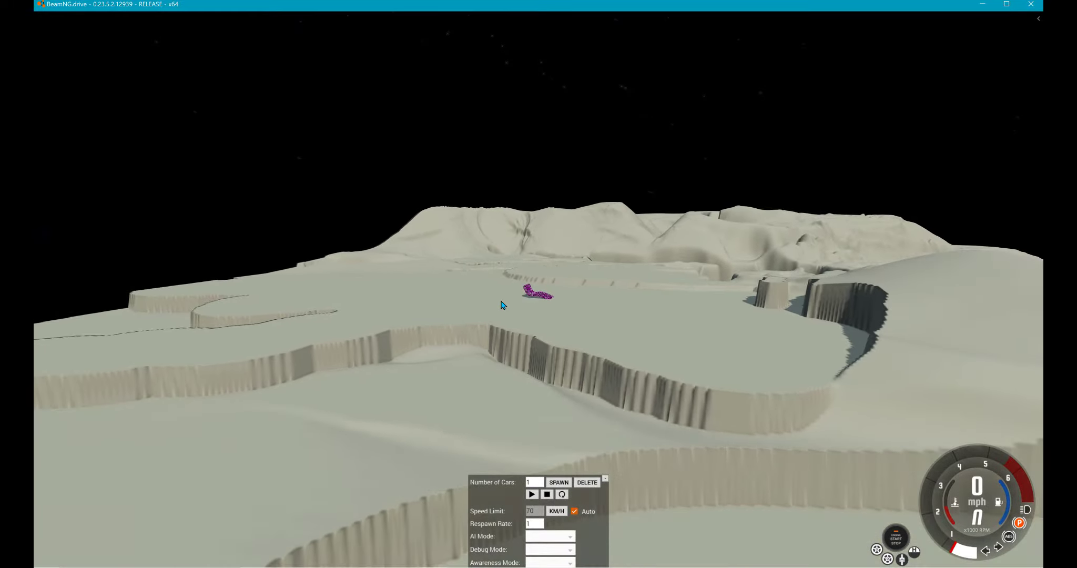
pyautogui.press('w')
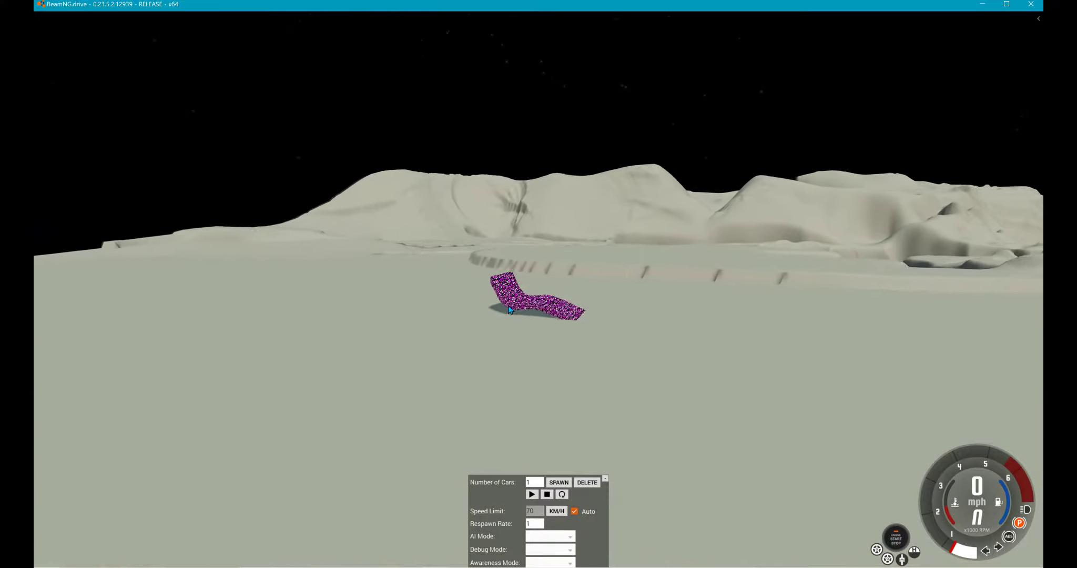
pyautogui.press('s')
pyautogui.press('w')
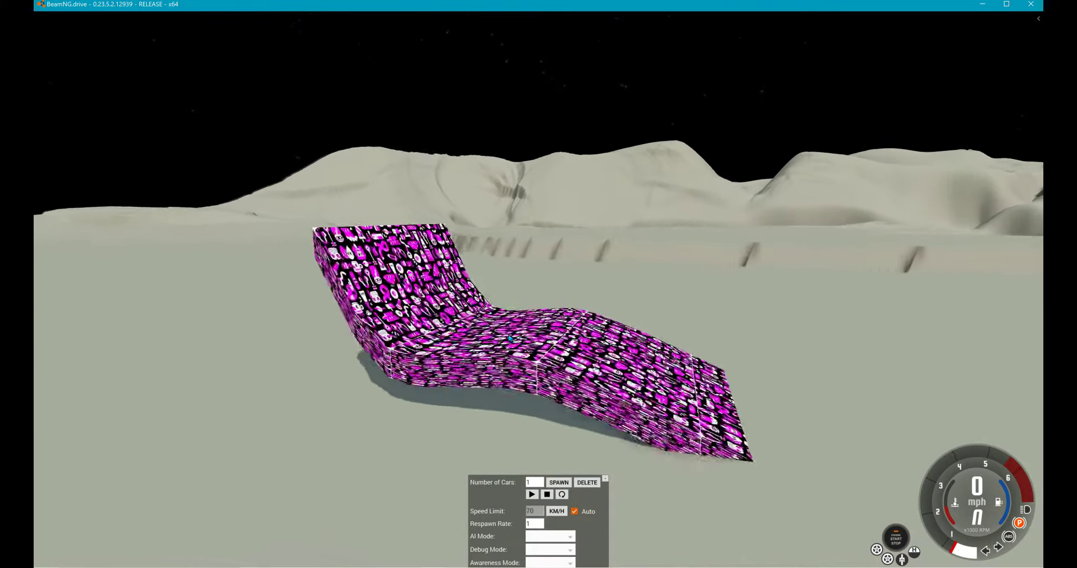
# - Examine the pattern close up on the ramp's curved surface and from above its raised end
pyautogui.press('w')
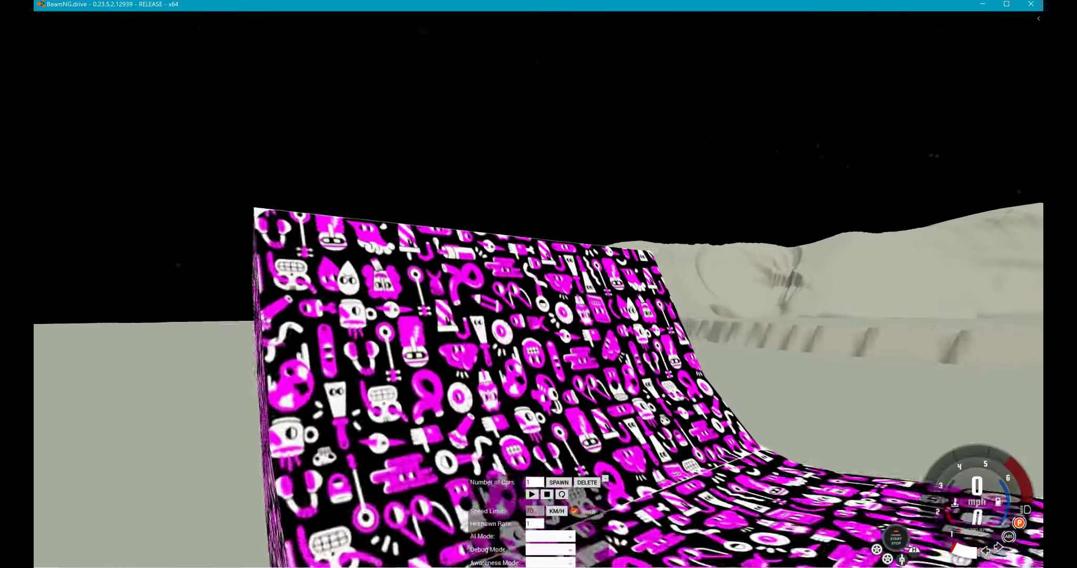
pyautogui.press('w')
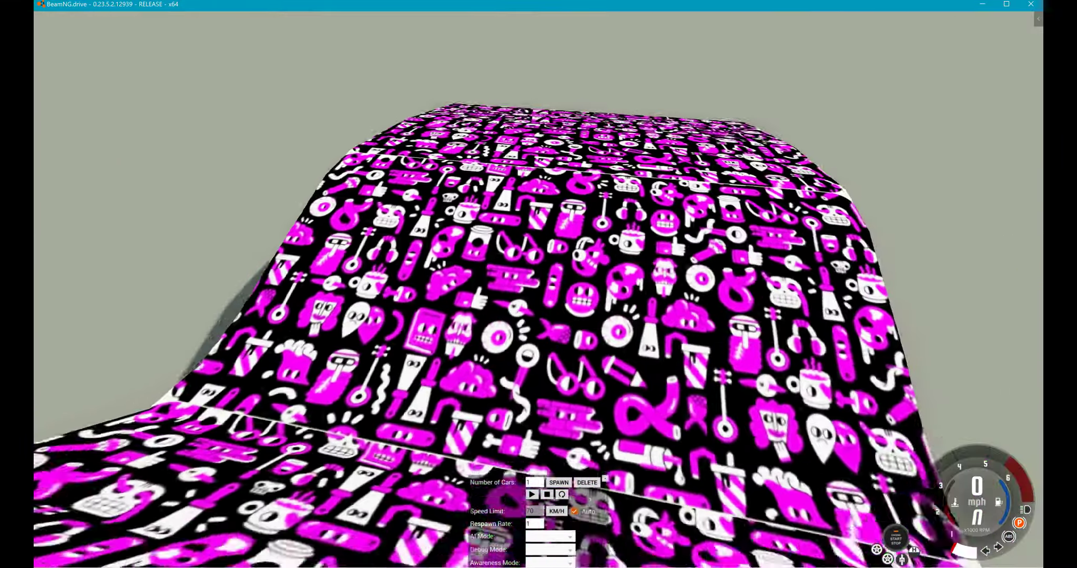
pyautogui.press('s')
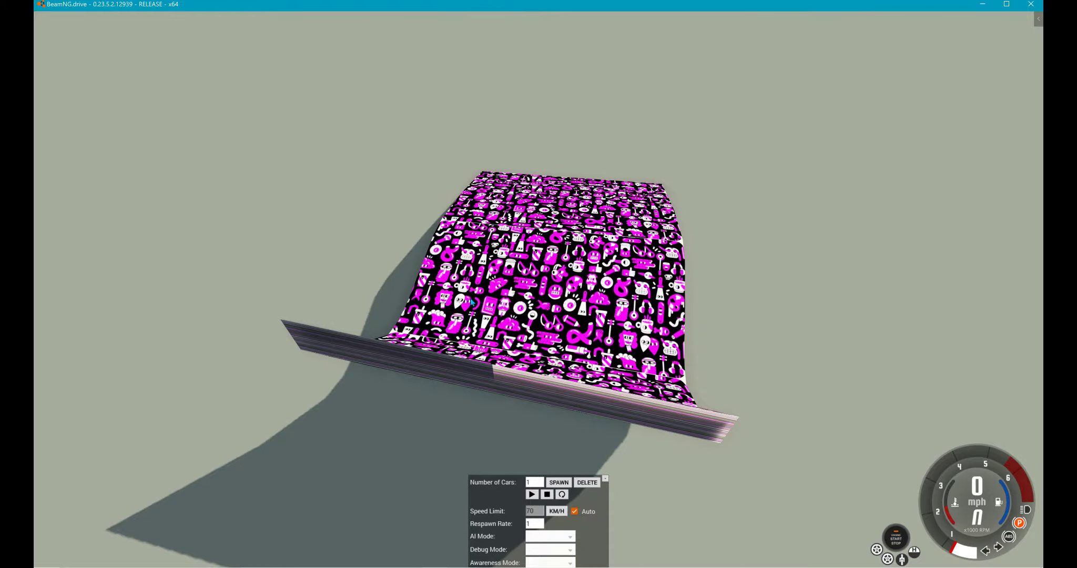
# - Open the world editor and select the NewMeshRoad3 ramp
pyautogui.press('F11')
pyautogui.click(549, 258)
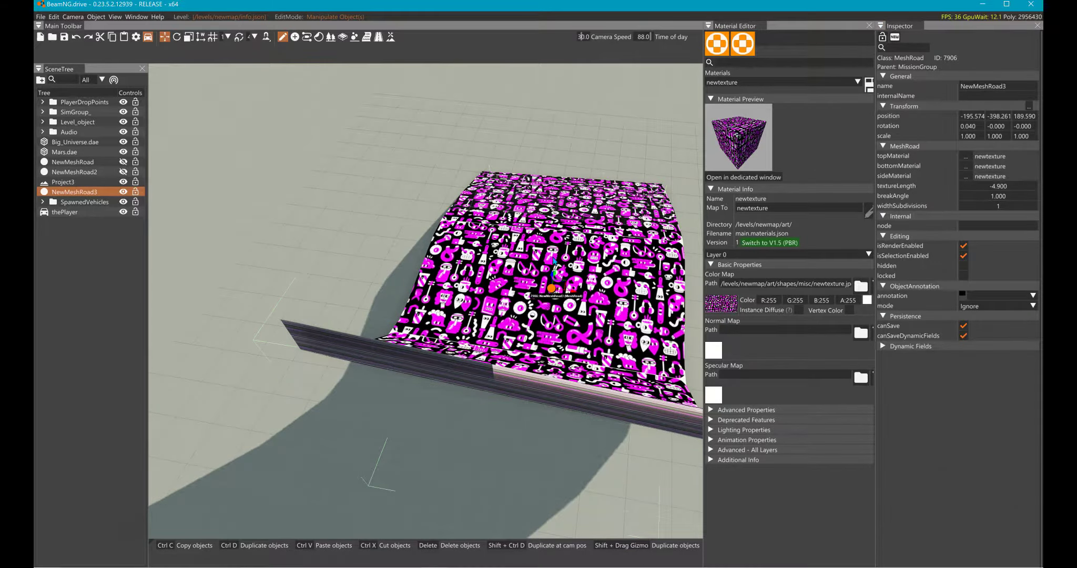
pyautogui.moveTo(554, 260); pyautogui.dragTo(599, 250, button='right')
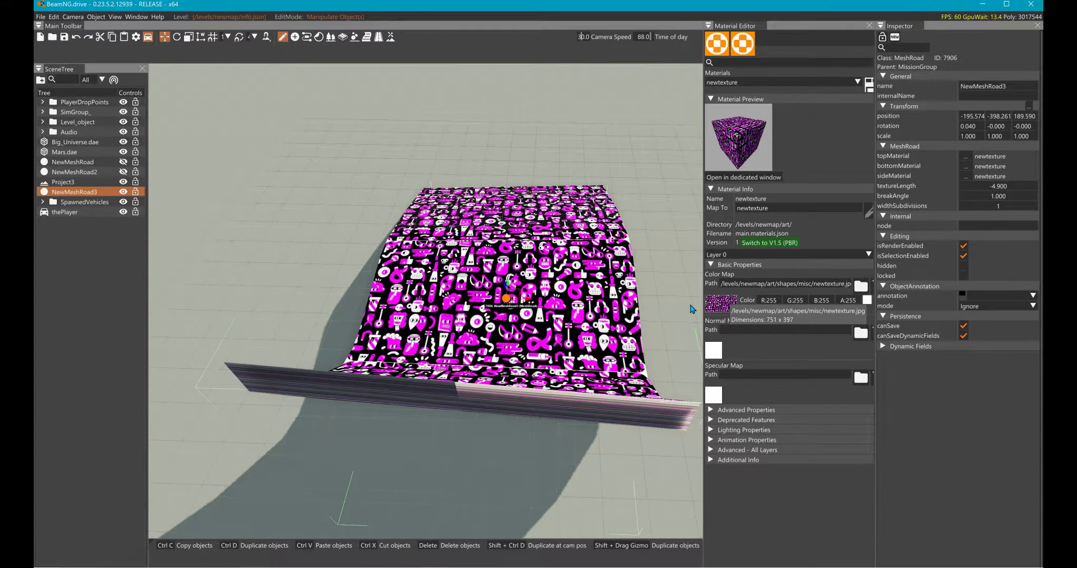
# - Look for the transparent image as newtexture's color map, filtering the misc folder by "new" across any file type and checking its parent folder
pyautogui.click(721, 303)
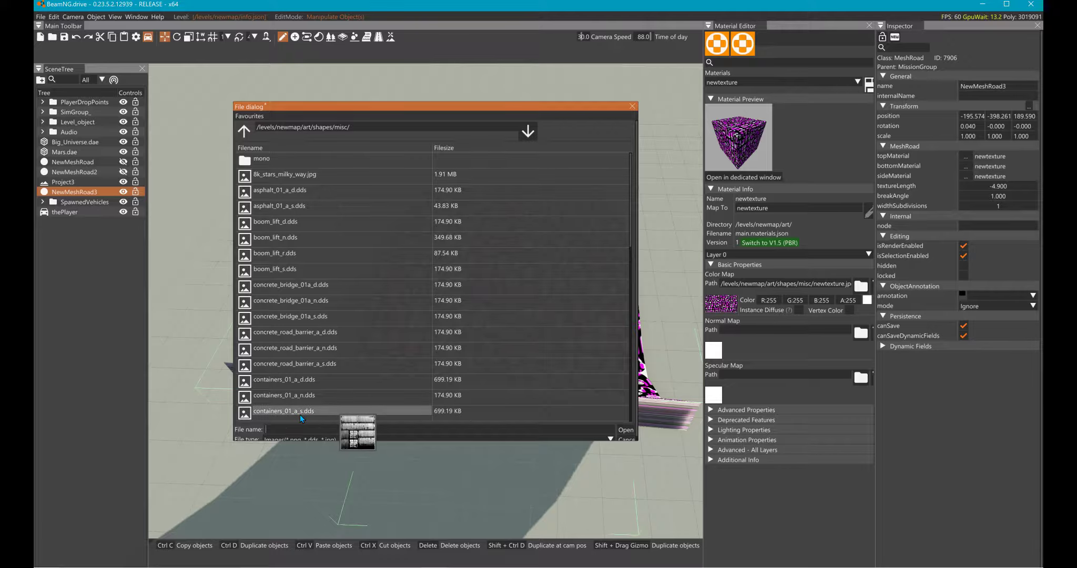
pyautogui.write('new')
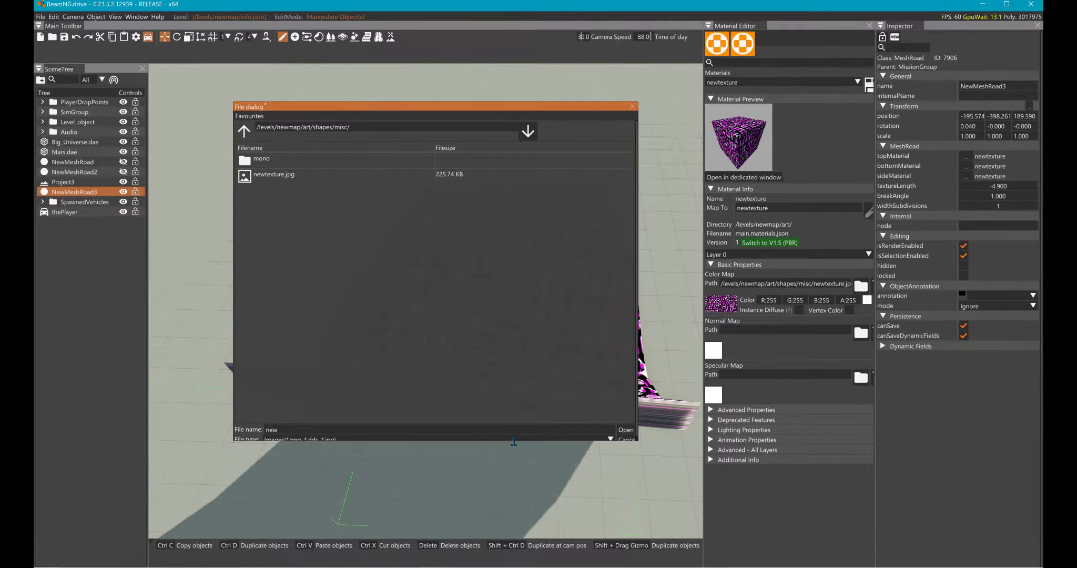
pyautogui.click(576, 439)
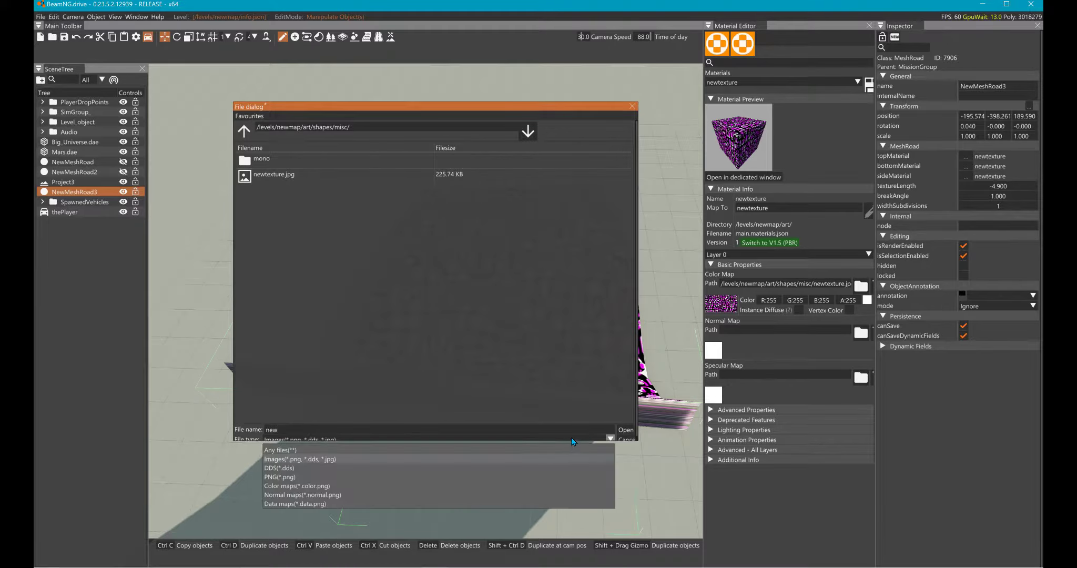
pyautogui.click(274, 451)
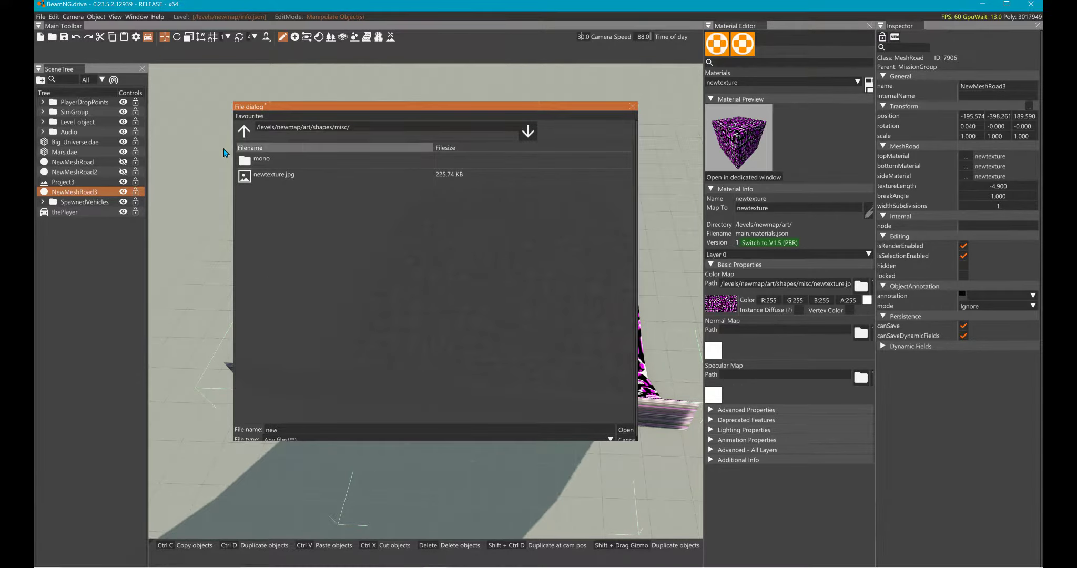
pyautogui.click(244, 130)
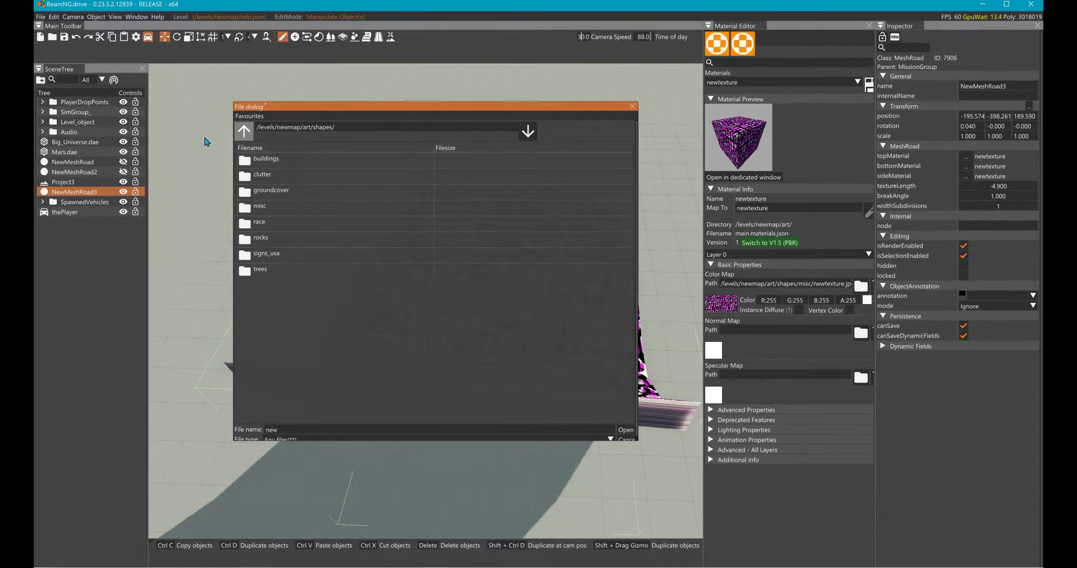
# - Switch to GIMP and export the transparent pattern as newtexture.png into the Newmap level's art/shapes/misc folder
pyautogui.hotkey('alt', 'Tab')
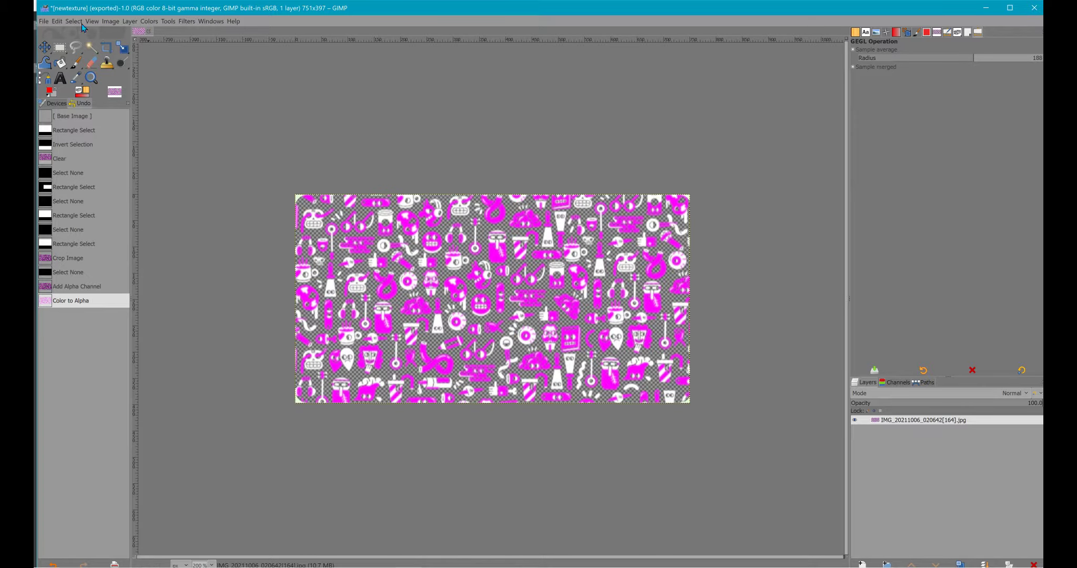
pyautogui.click(44, 21)
pyautogui.click(55, 154)
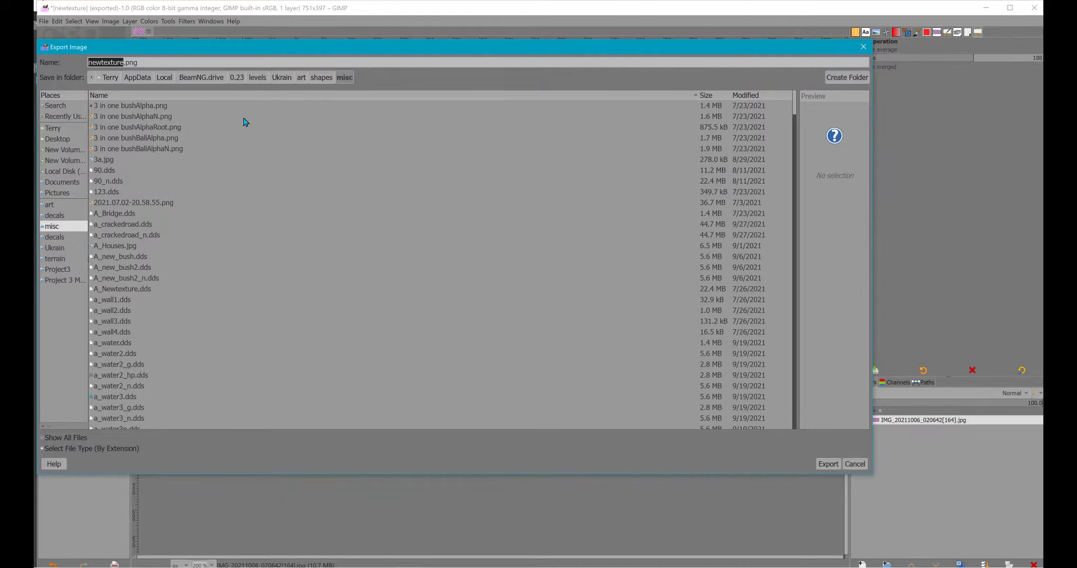
pyautogui.click(257, 78)
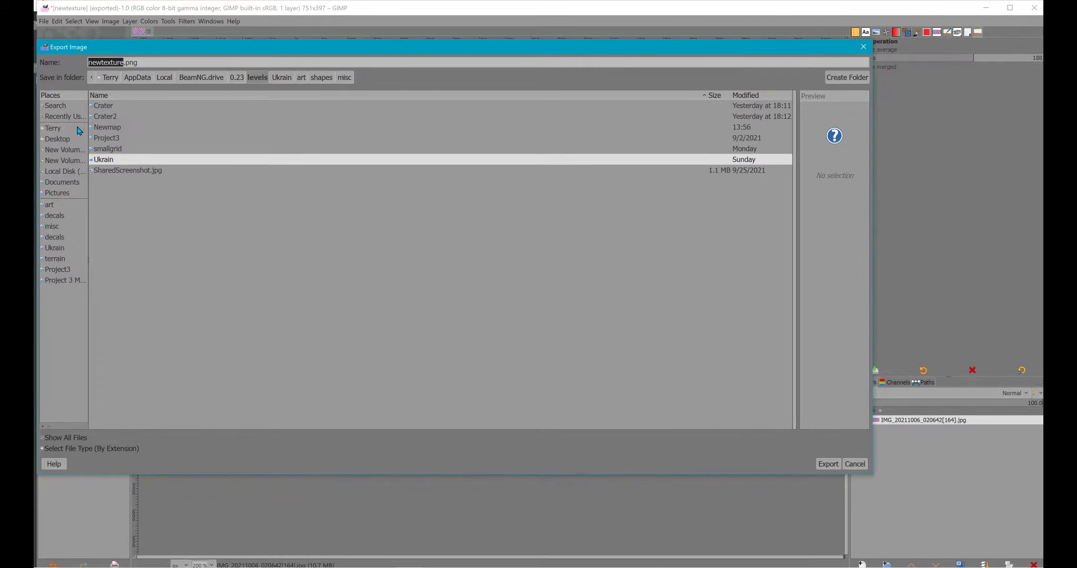
pyautogui.doubleClick(95, 128)
pyautogui.doubleClick(96, 105)
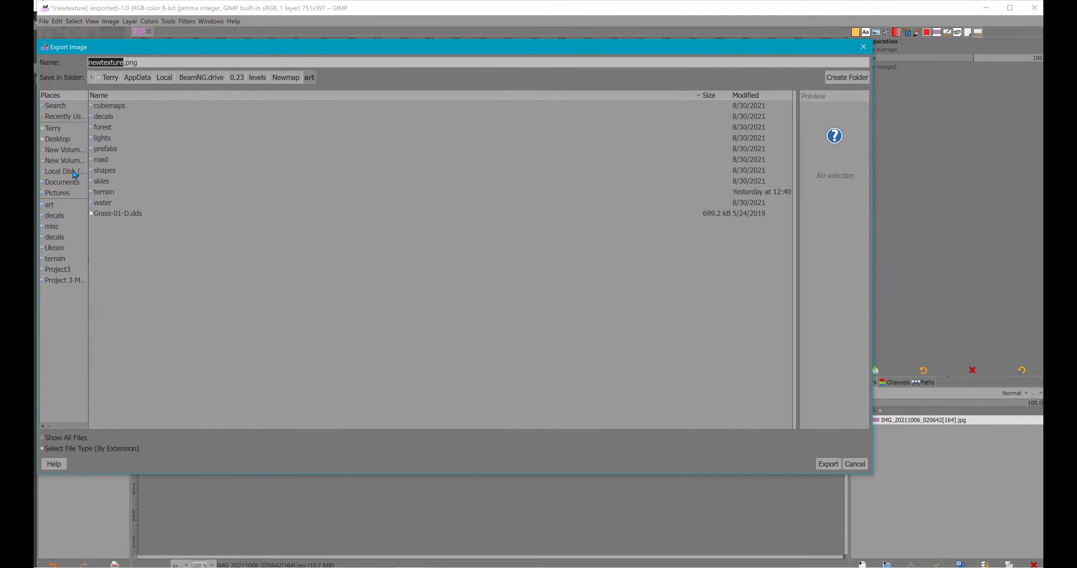
pyautogui.doubleClick(98, 170)
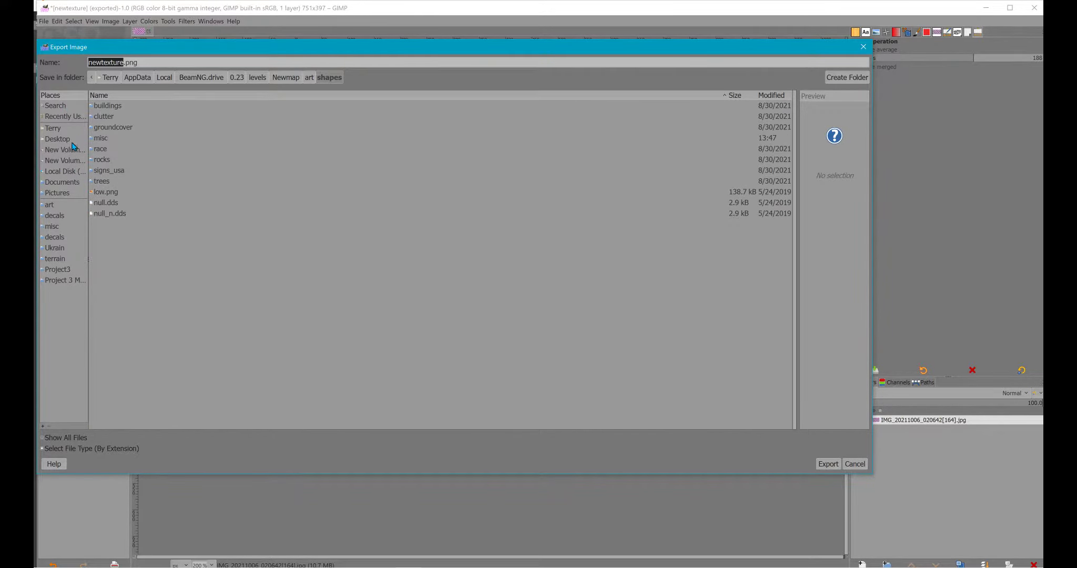
pyautogui.doubleClick(97, 139)
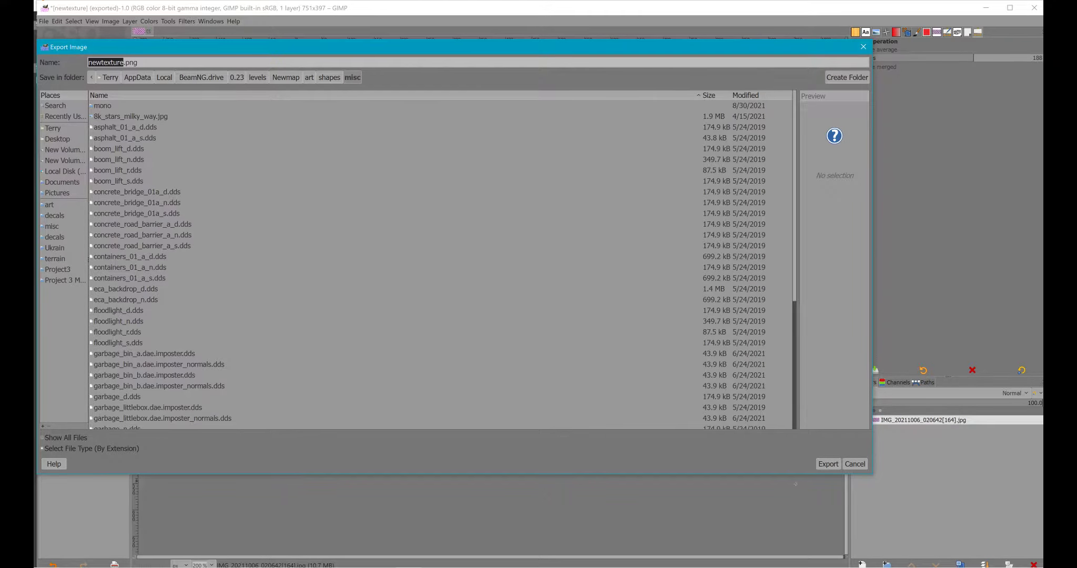
pyautogui.click(798, 465)
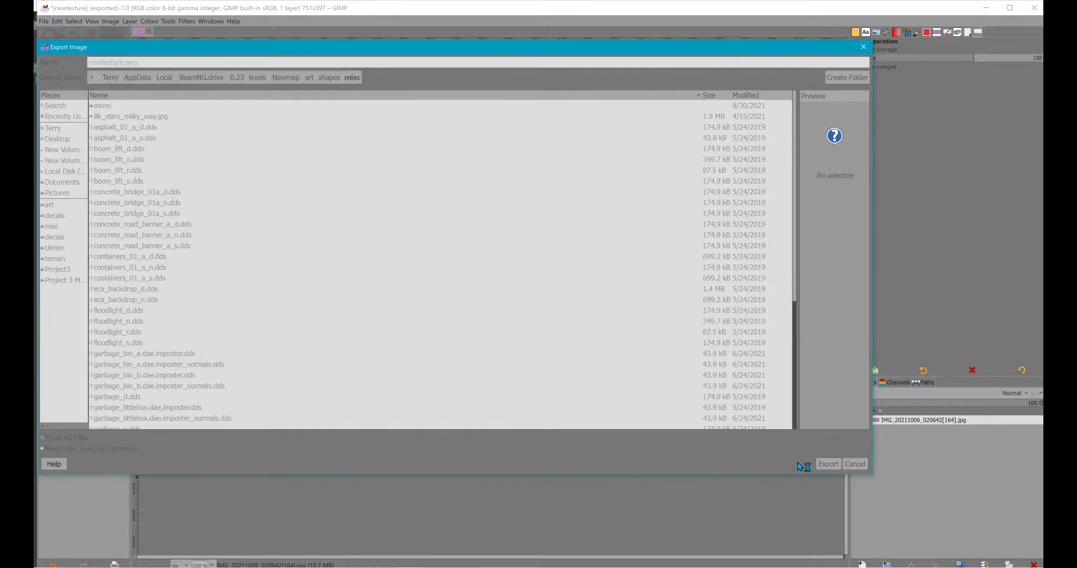
pyautogui.press('Return')
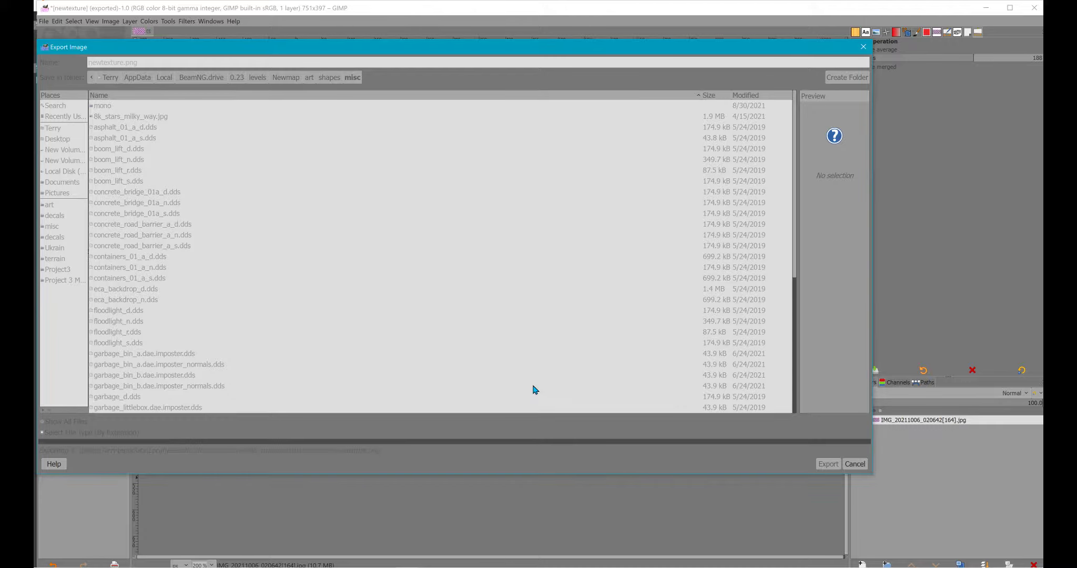
# - Return to BeamNG.drive and assign newtexture.png from the misc folder as the newtexture material's color map
pyautogui.hotkey('alt', 'Tab')
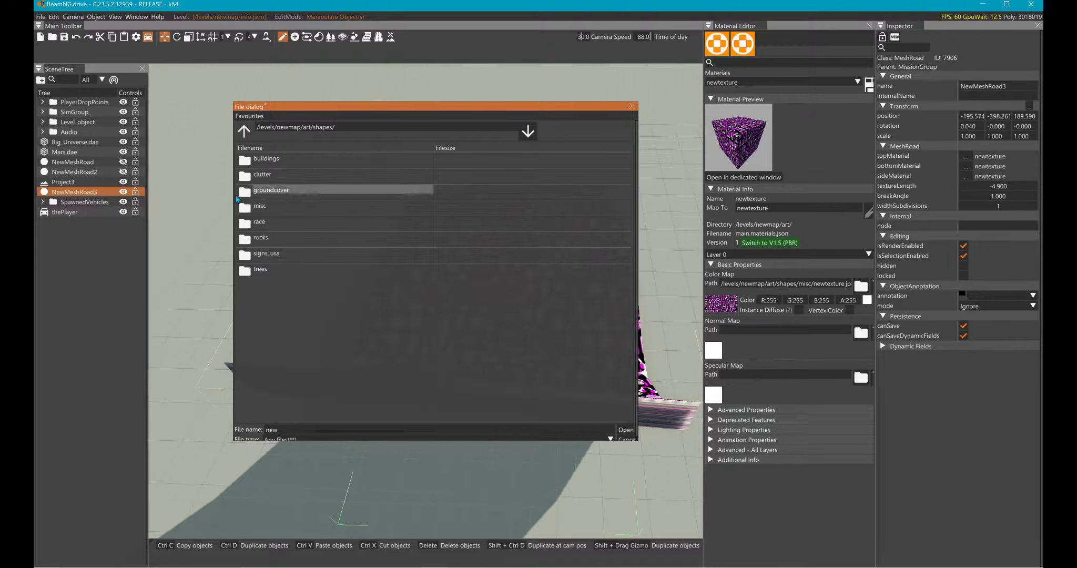
pyautogui.doubleClick(242, 208)
pyautogui.click(243, 193)
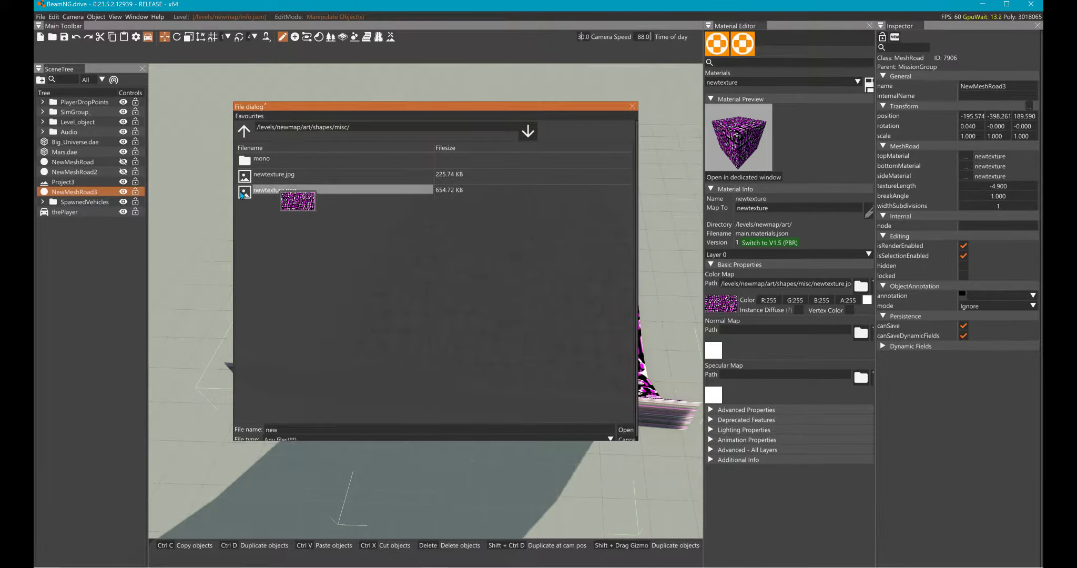
pyautogui.press('Return')
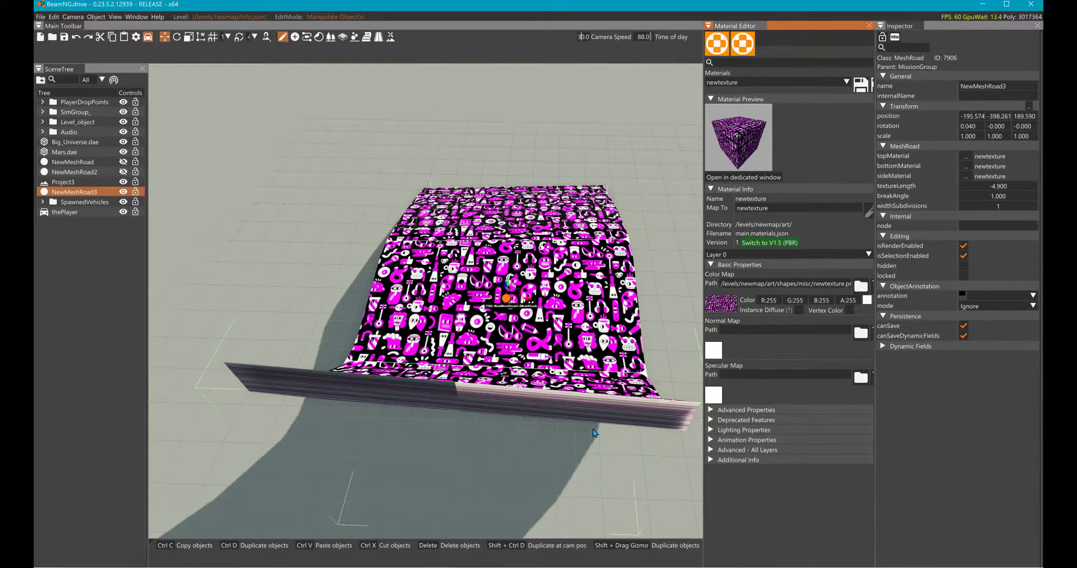
# - Enable alpha clipping on the newtexture material with a threshold of 106 and save the material
pyautogui.press('w')
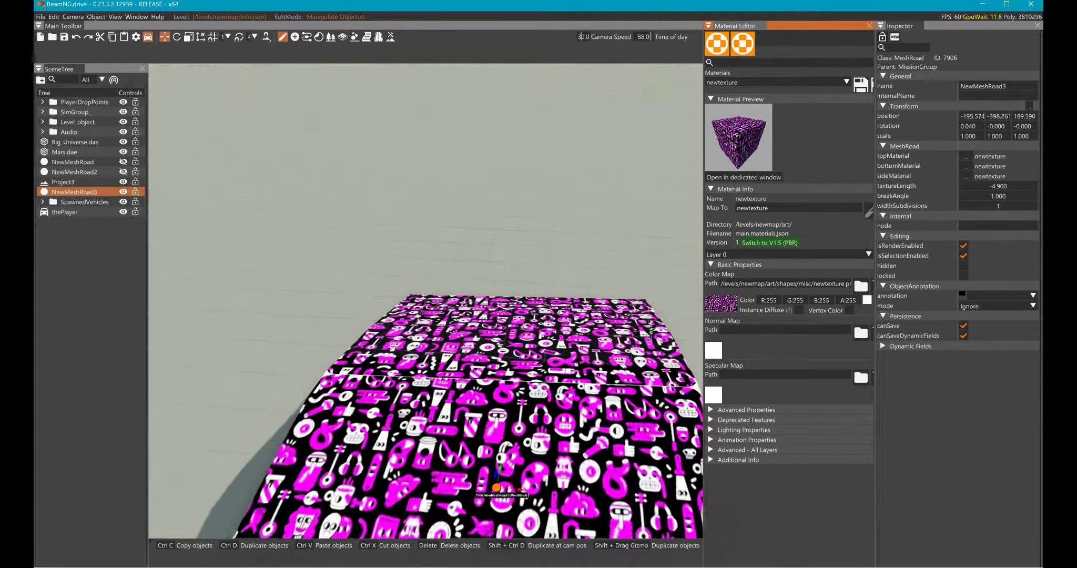
pyautogui.press('s')
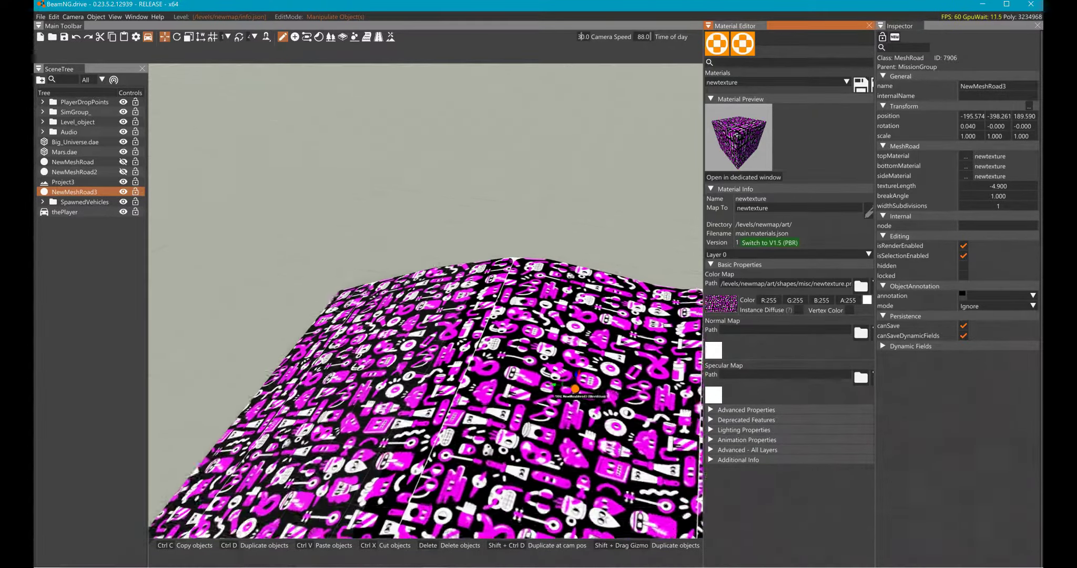
pyautogui.press('w')
pyautogui.press('w')
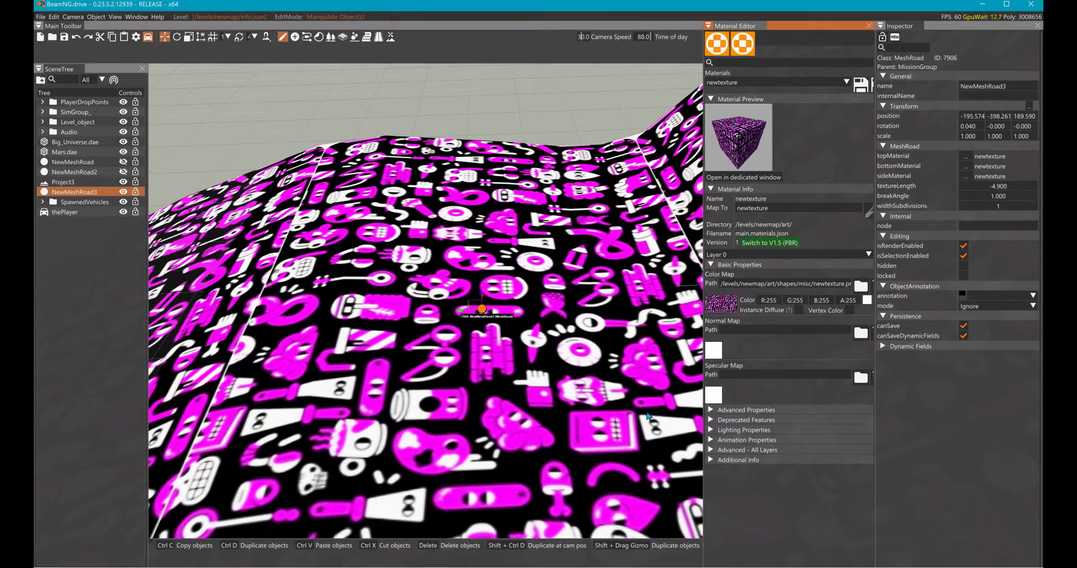
pyautogui.click(718, 450)
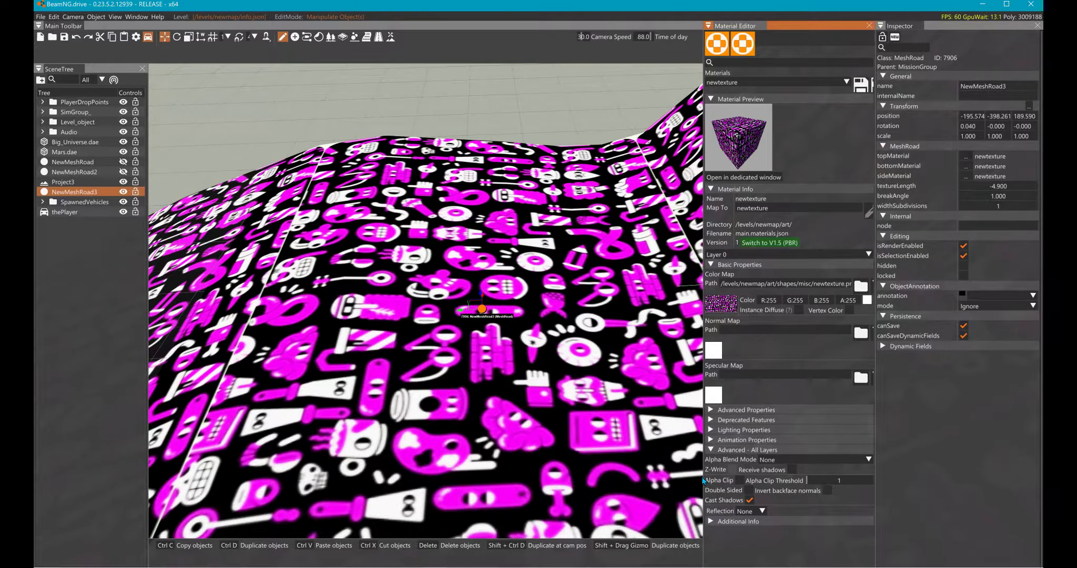
pyautogui.moveTo(816, 480); pyautogui.dragTo(841, 480)
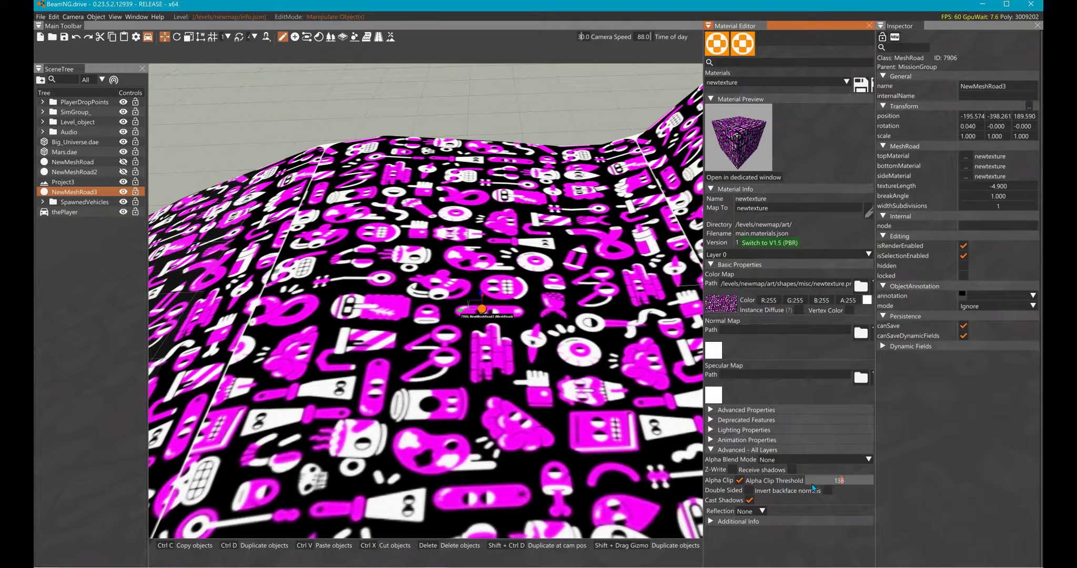
pyautogui.click(839, 483)
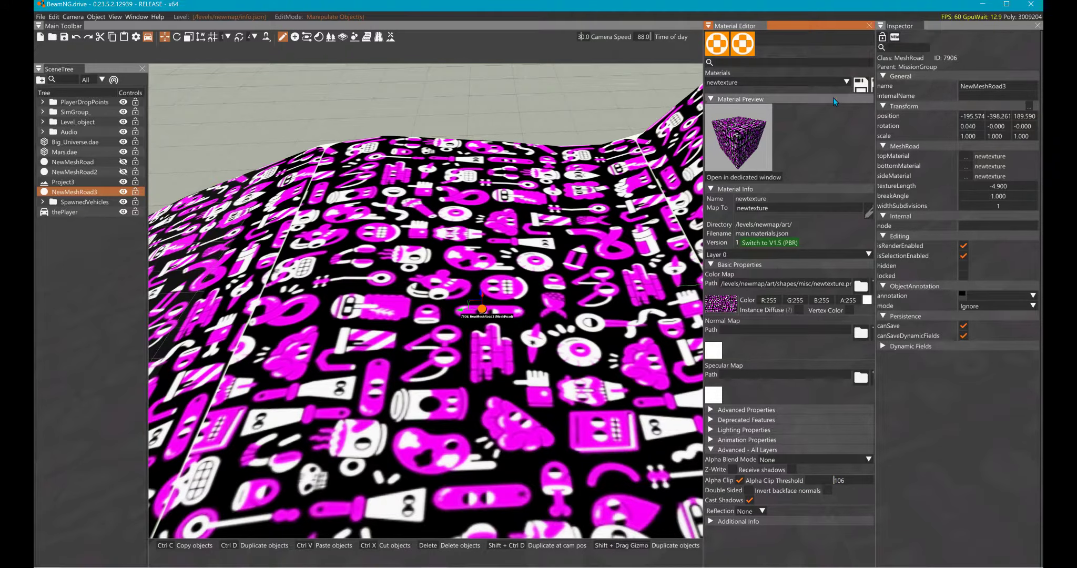
pyautogui.click(863, 85)
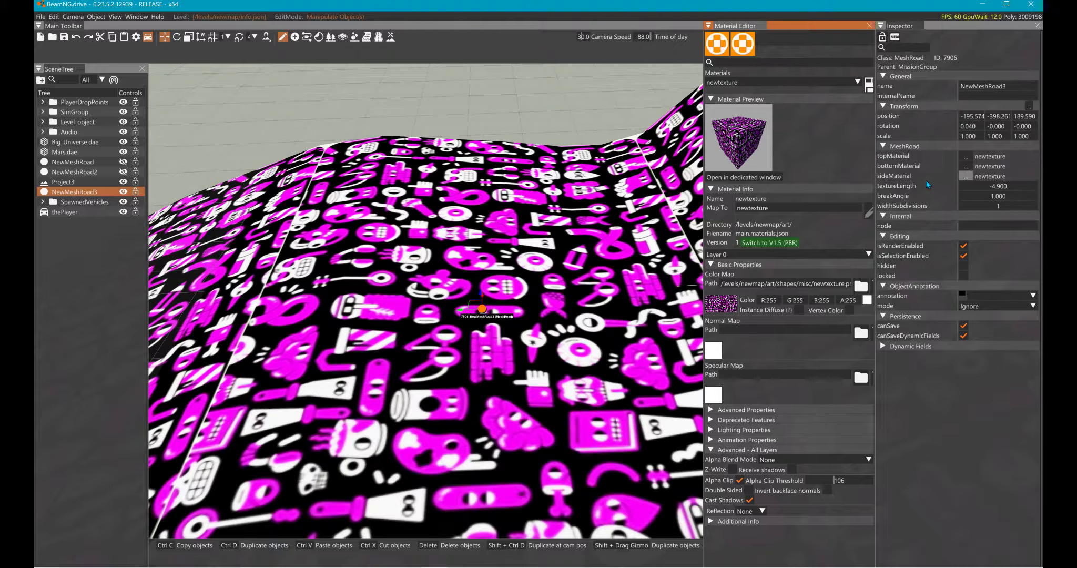
# - Create a new material named newmaterial2 in the level's main.materials.json
pyautogui.click(965, 156)
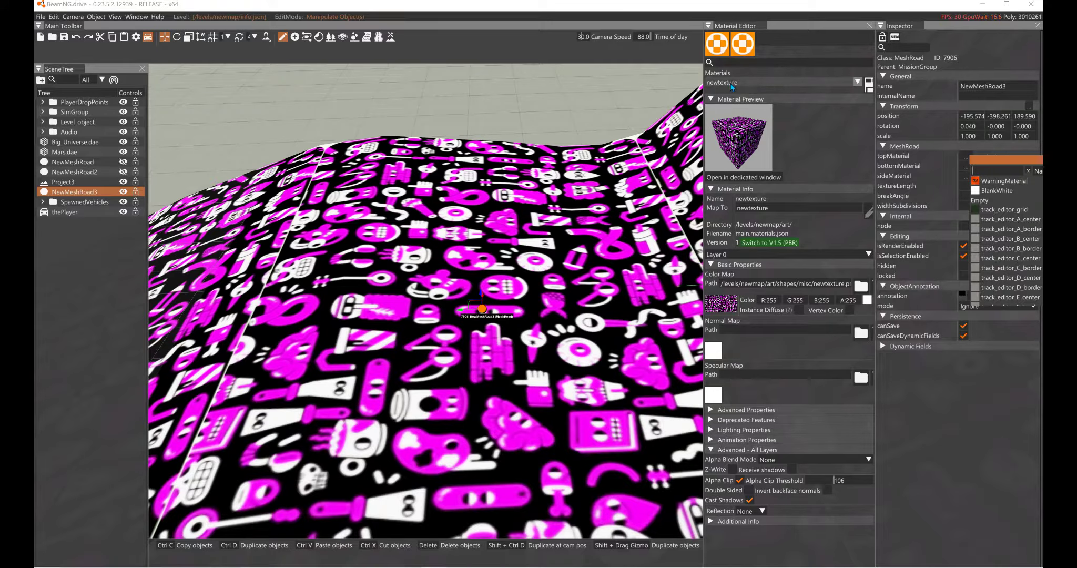
pyautogui.click(742, 43)
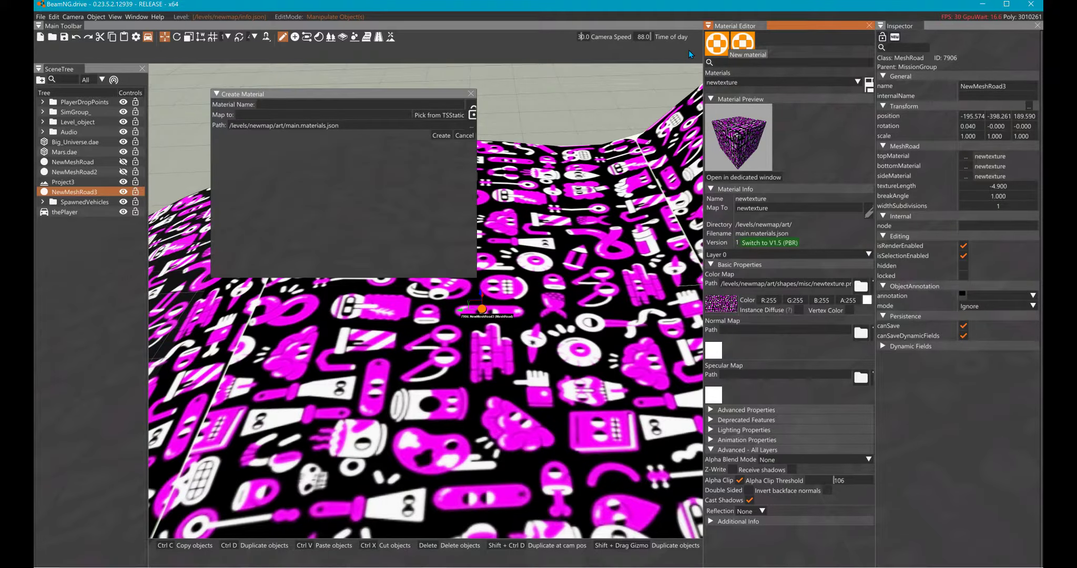
pyautogui.click(266, 106)
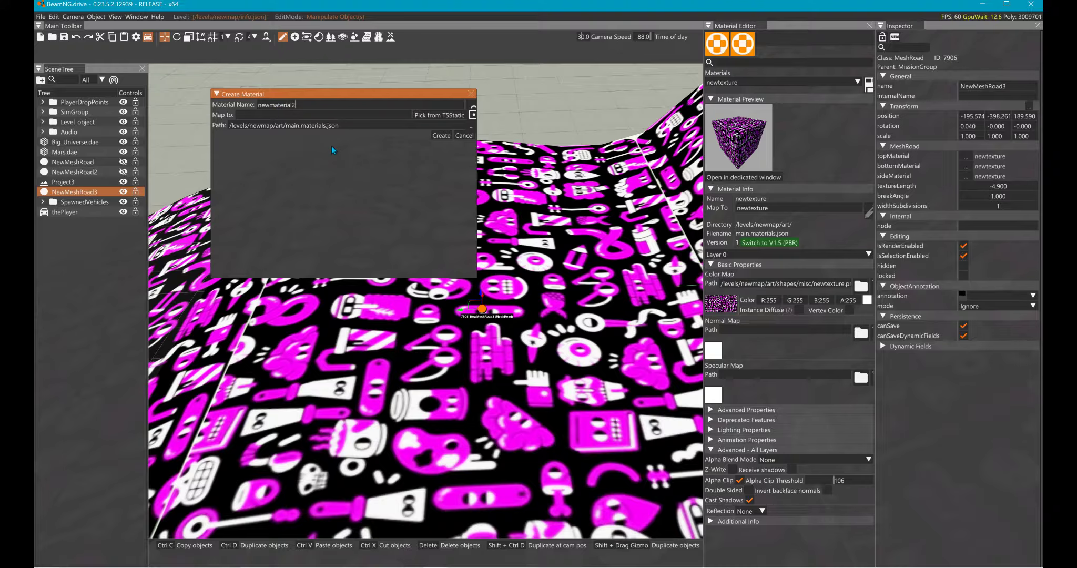
pyautogui.click(441, 135)
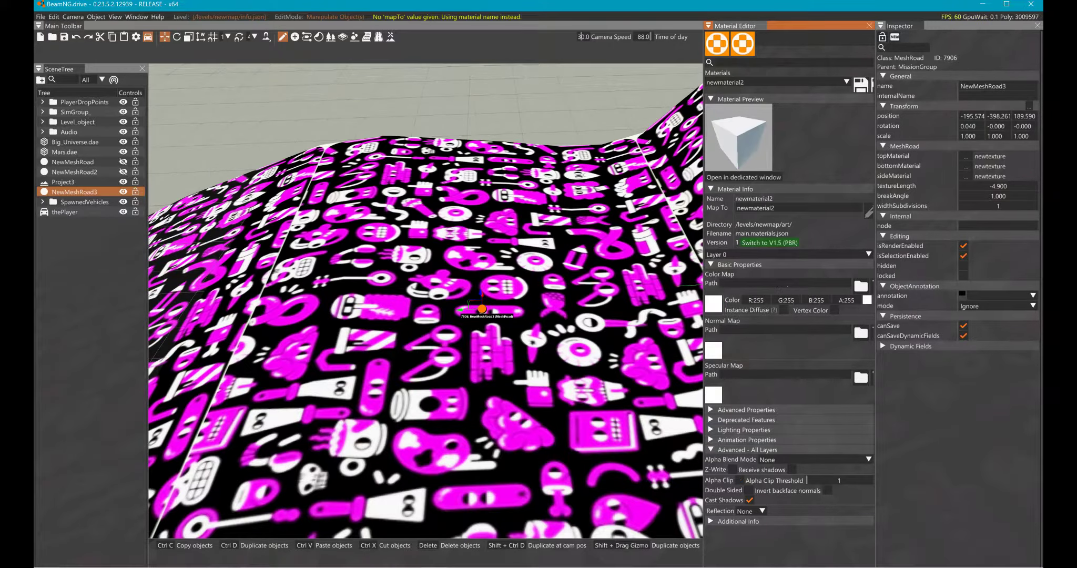
# - Assign newtexture.png from the misc folder as newmaterial2's color map
pyautogui.click(714, 303)
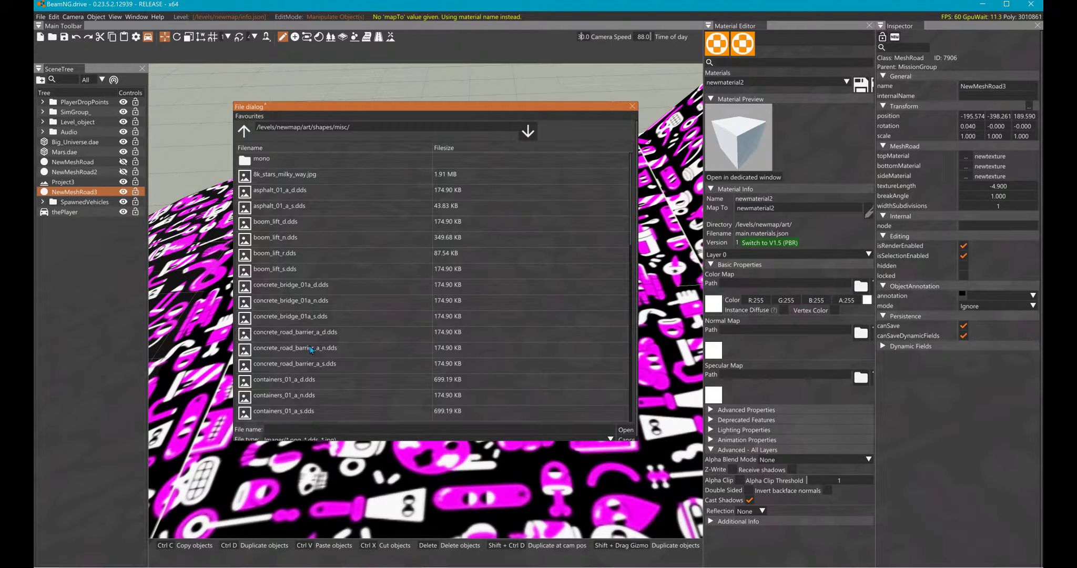
pyautogui.scroll(-5, 297, 376)
pyautogui.scroll(-5, 297, 378)
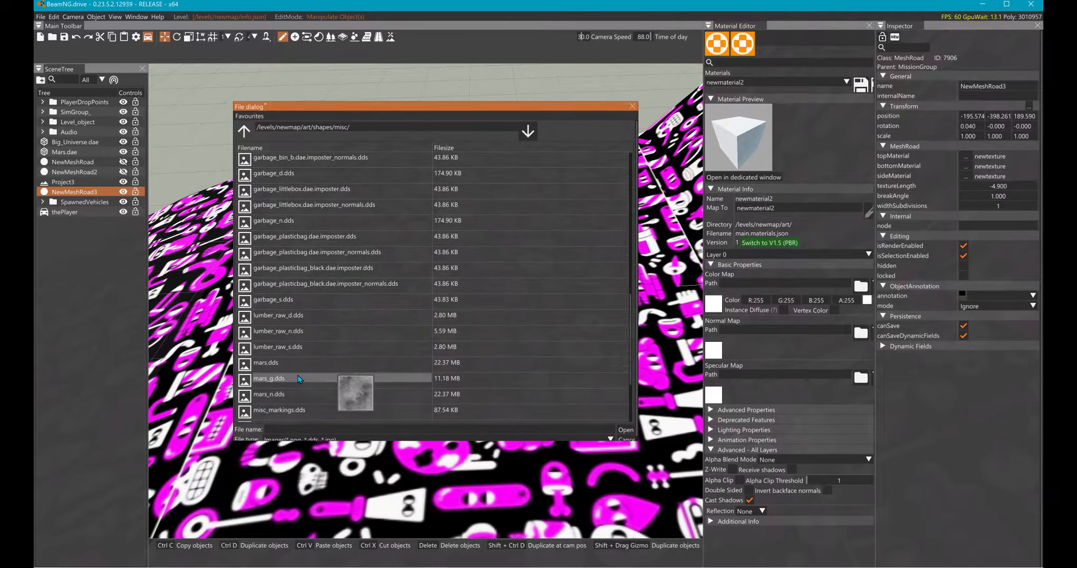
pyautogui.click(260, 361)
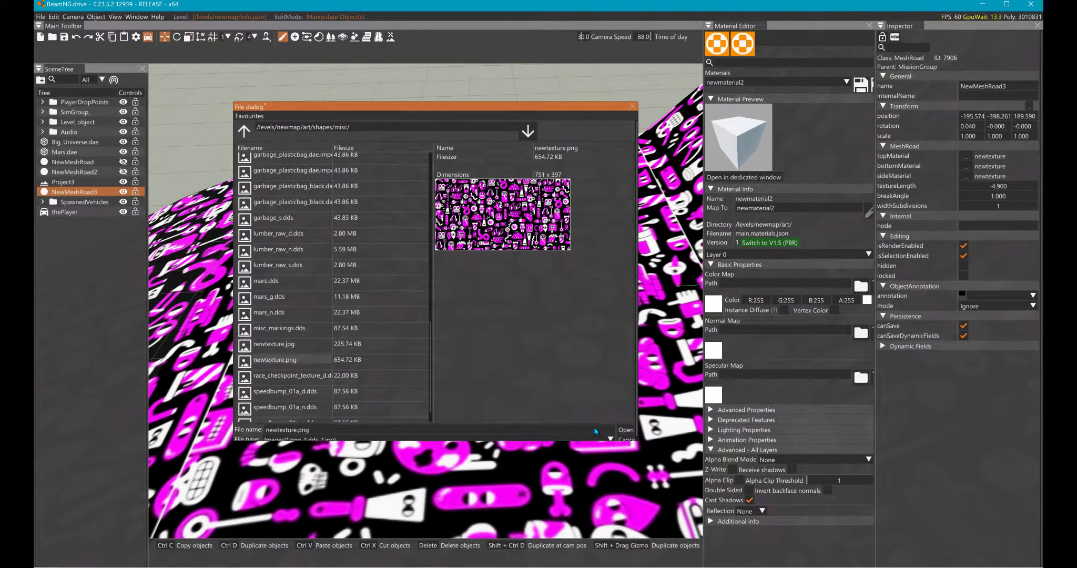
pyautogui.click(626, 430)
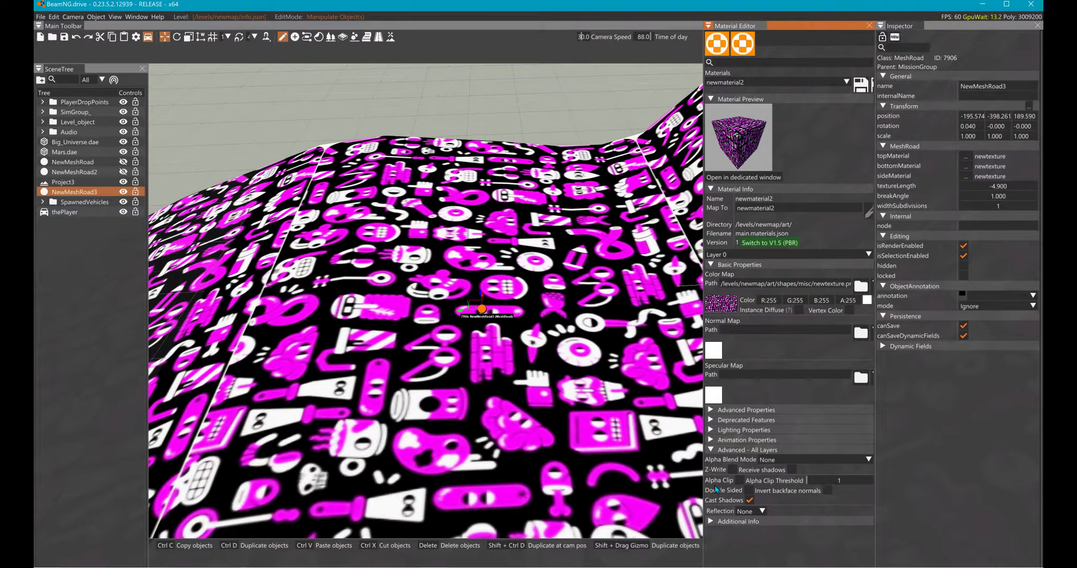
# - Enable alpha clipping on newmaterial2 with a threshold of 248 and save the material
pyautogui.click(739, 480)
pyautogui.click(850, 480)
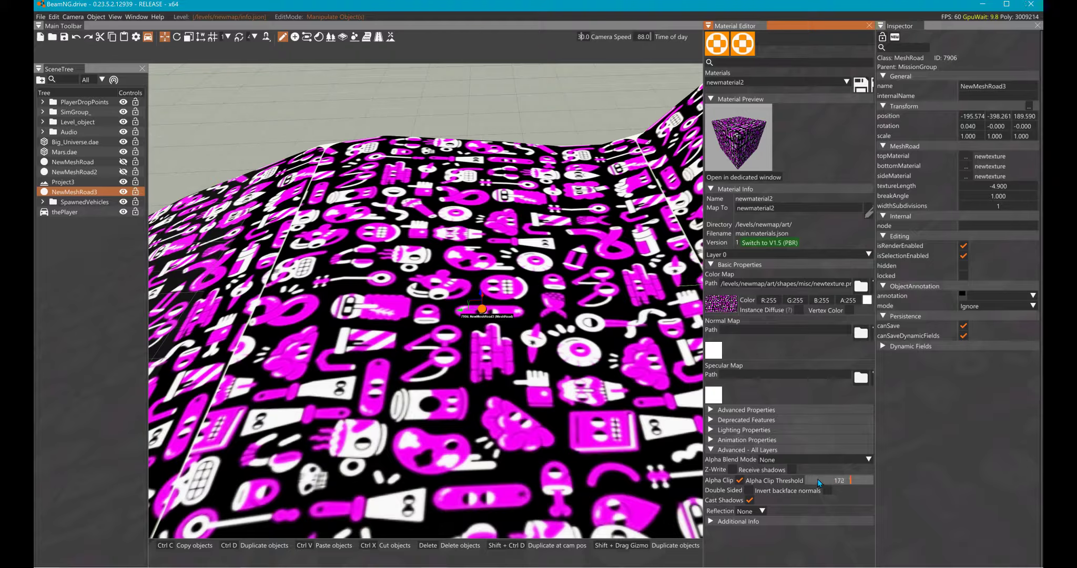
pyautogui.moveTo(818, 480); pyautogui.dragTo(870, 480)
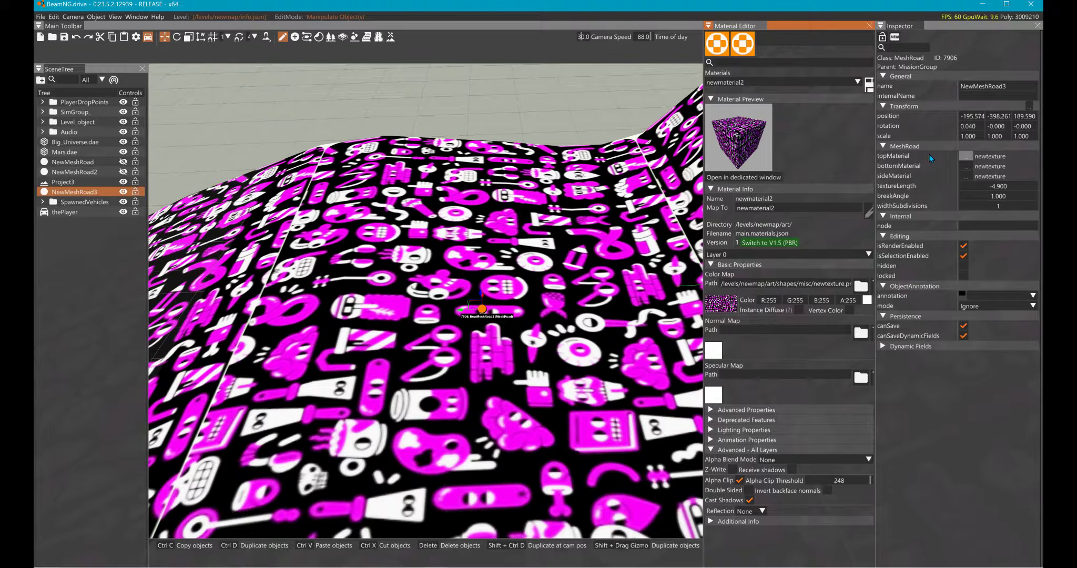
# - Set the top material of the NewMeshRoad3 ramp to newmaterial2
pyautogui.click(966, 156)
pyautogui.write('new')
pyautogui.click(967, 209)
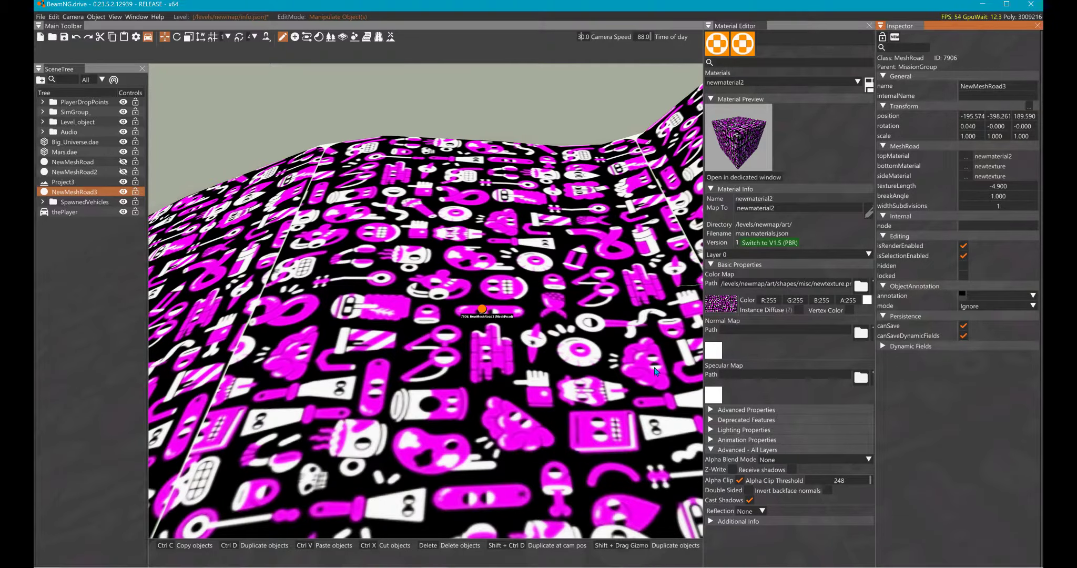
# - Try the LerpAlpha alpha blend mode on newmaterial2 together with a different alpha value for its color map
pyautogui.click(758, 459)
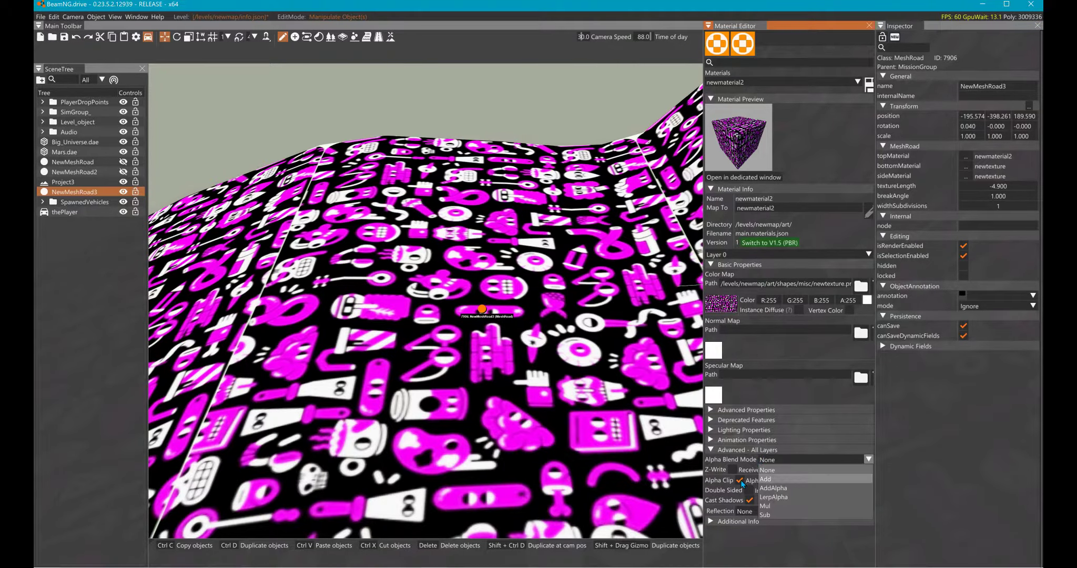
pyautogui.click(741, 498)
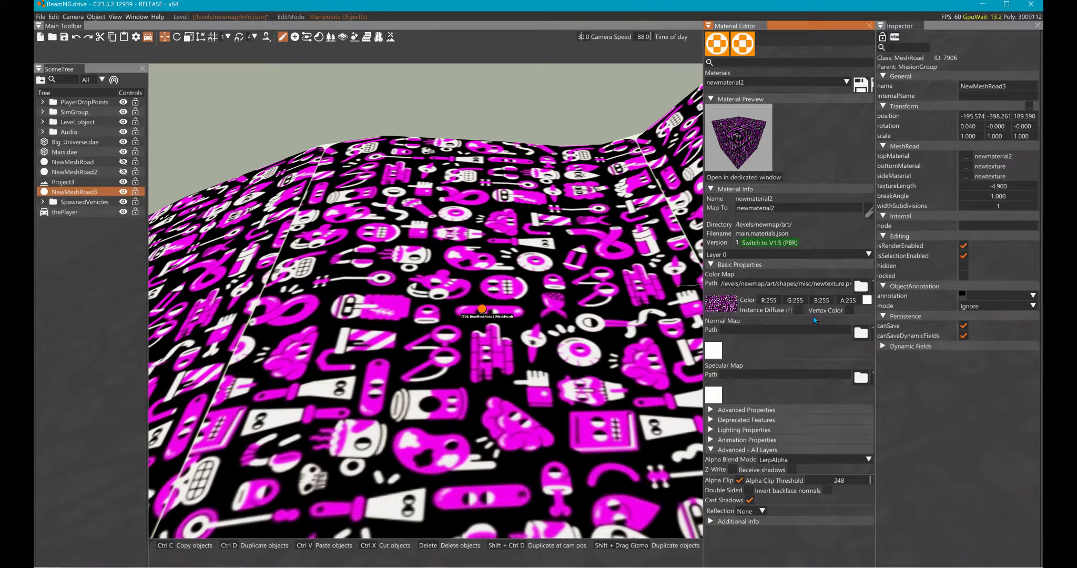
pyautogui.moveTo(846, 301); pyautogui.dragTo(769, 301)
pyautogui.doubleClick(843, 300)
# - Switch to GIMP to check the transparency of the newtexture image, and return to BeamNG.drive
pyautogui.hotkey('alt', 'Tab')
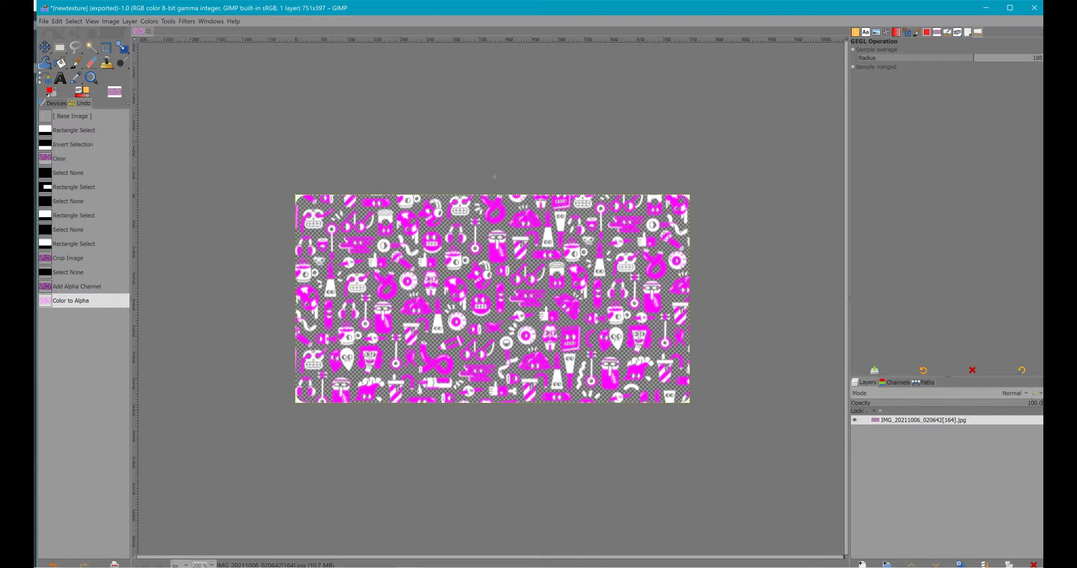
pyautogui.click(43, 21)
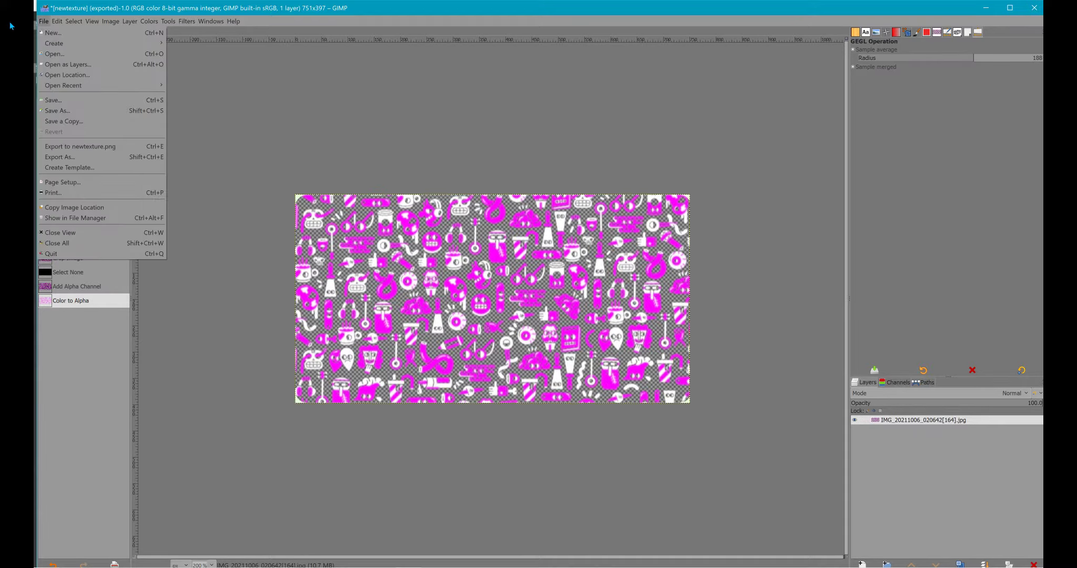
pyautogui.hotkey('alt', 'Tab')
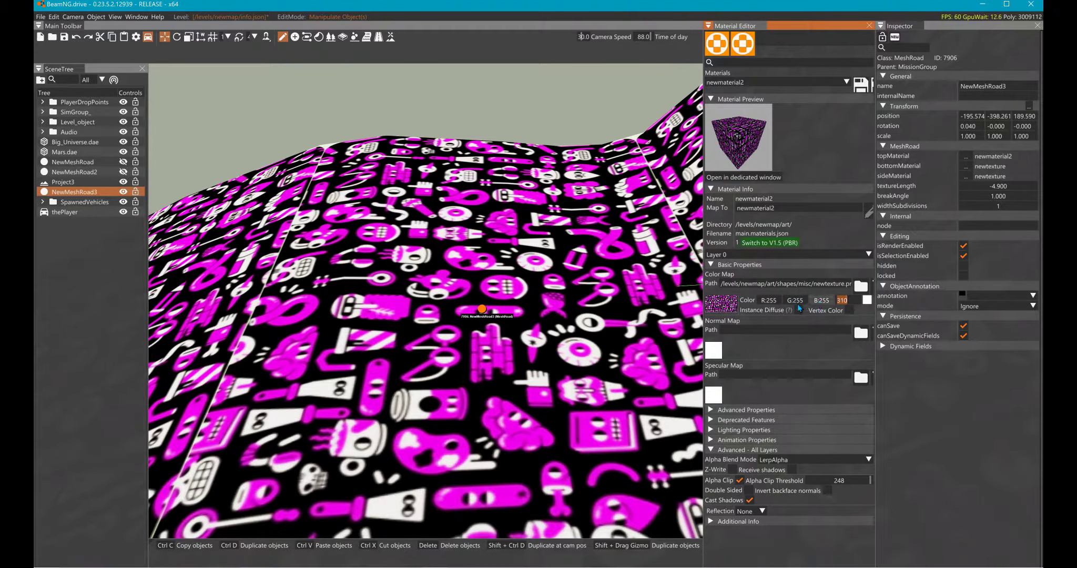
# - Reset newmaterial2's color map alpha to 255 and its alpha blend mode to None
pyautogui.write('255')
pyautogui.press('Return')
pyautogui.click(790, 460)
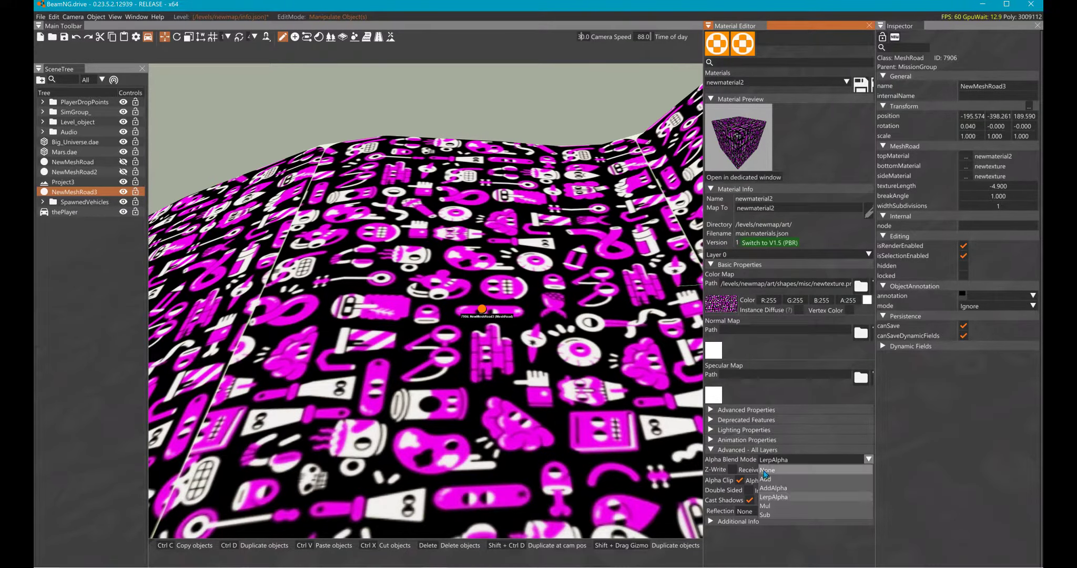
pyautogui.click(757, 474)
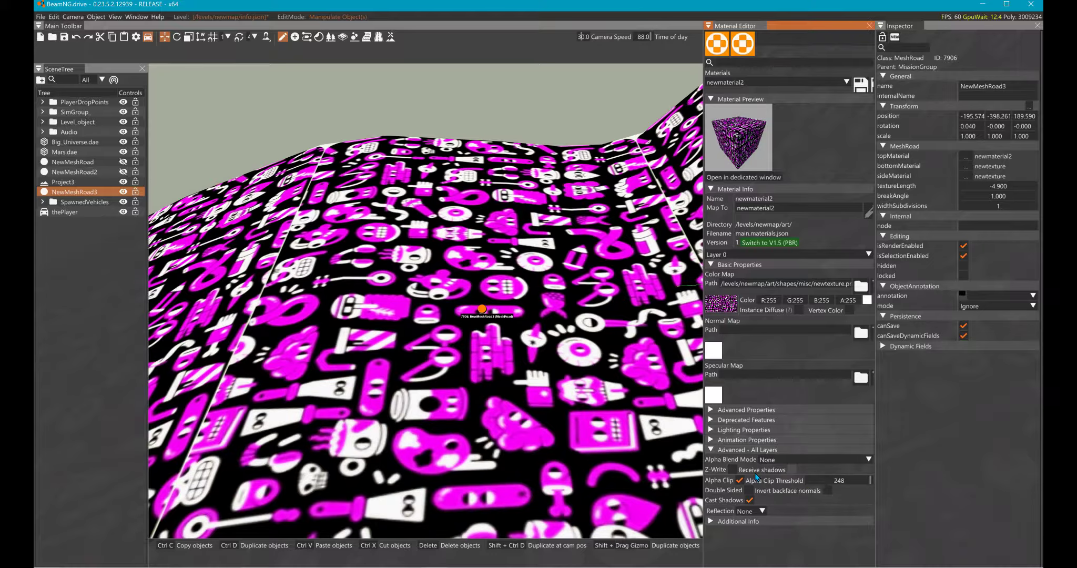
# - Disable shadow casting on newmaterial2 and set its alpha clip threshold to 255
pyautogui.click(719, 499)
pyautogui.moveTo(821, 481)
pyautogui.mouseDown()
pyautogui.moveTo(798, 480)
pyautogui.moveTo(862, 479)
pyautogui.moveTo(824, 479)
pyautogui.mouseUp()
pyautogui.moveTo(594, 426); pyautogui.dragTo(632, 412, button='right')
pyautogui.moveTo(396, 424); pyautogui.dragTo(501, 205, button='right')
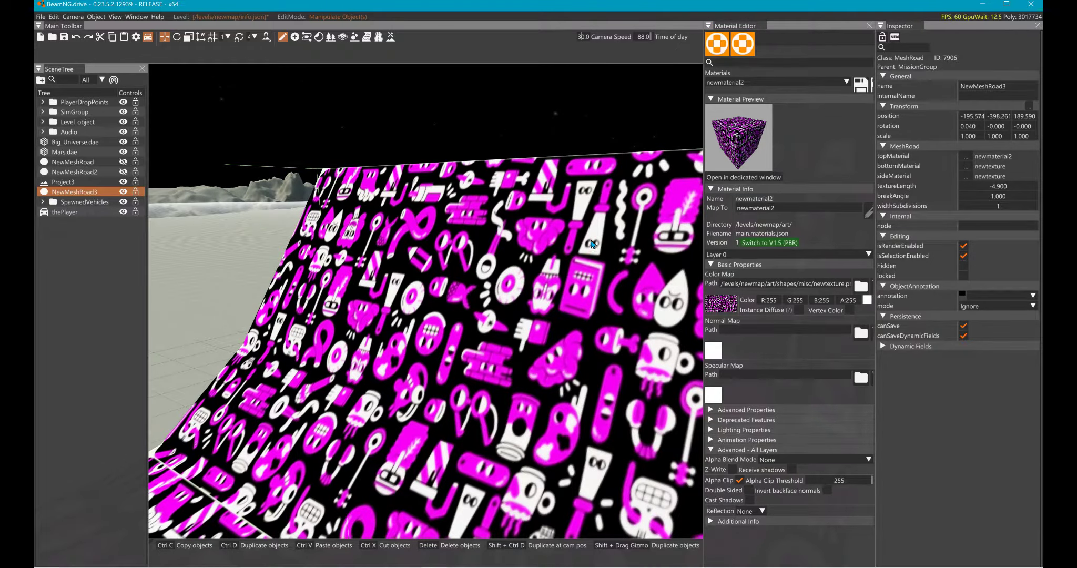
# - Open newmaterial2's preview in a dedicated window and check how the cube responds to the alpha clip threshold
pyautogui.click(729, 178)
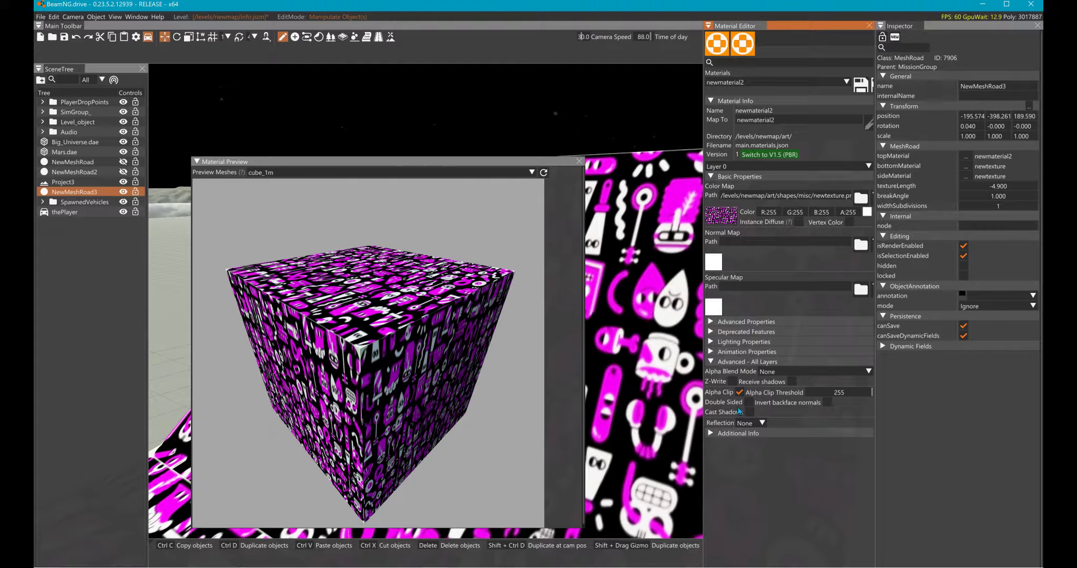
pyautogui.moveTo(817, 390); pyautogui.dragTo(767, 391)
# - Switch to GIMP and export the transparent image as a PNG, replacing newtexture.png in the Newmap level's misc folder
pyautogui.hotkey('alt', 'Tab')
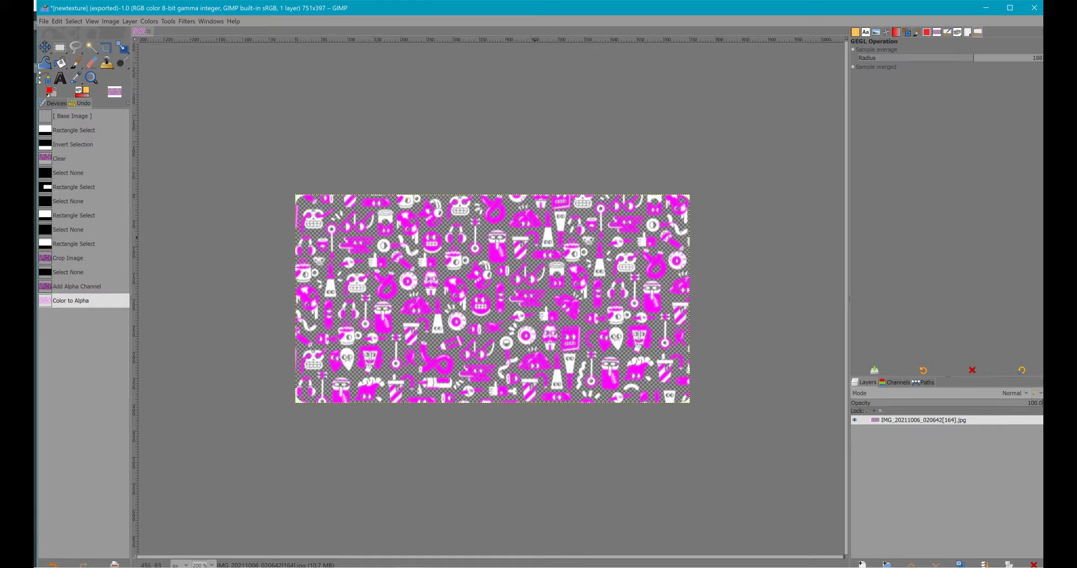
pyautogui.click(43, 21)
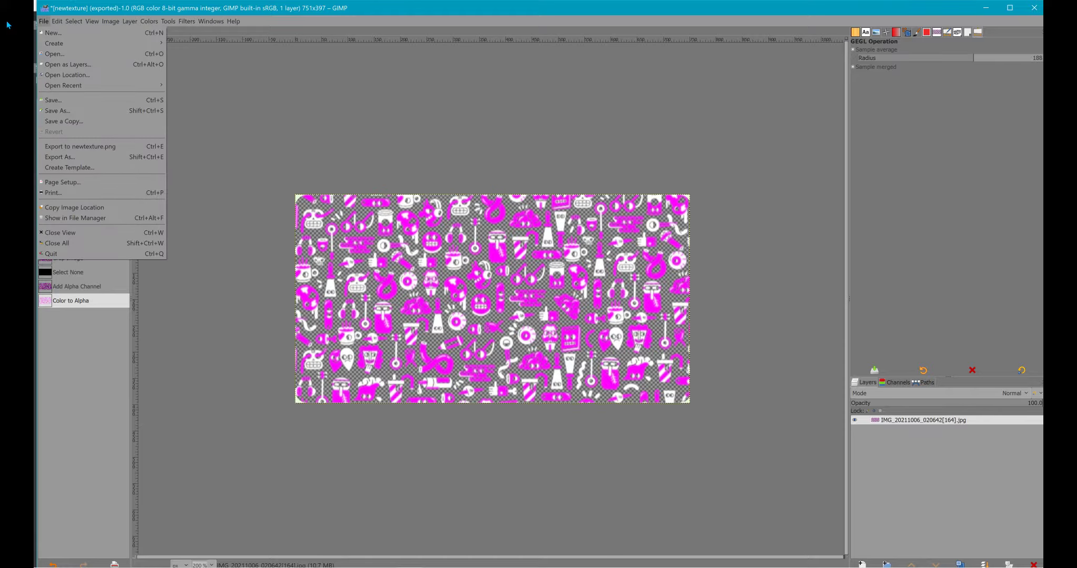
pyautogui.click(59, 158)
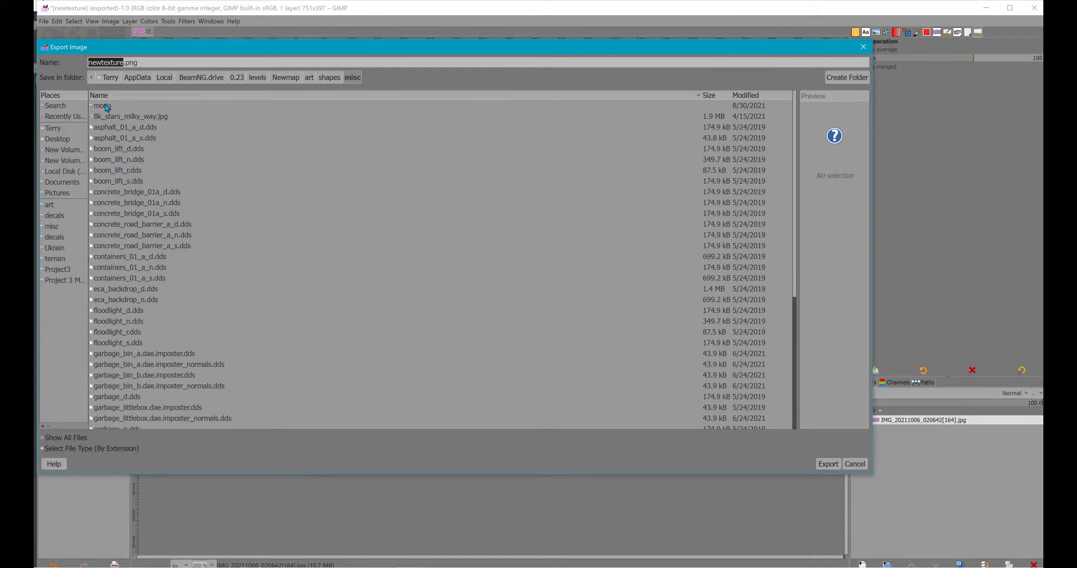
pyautogui.click(79, 449)
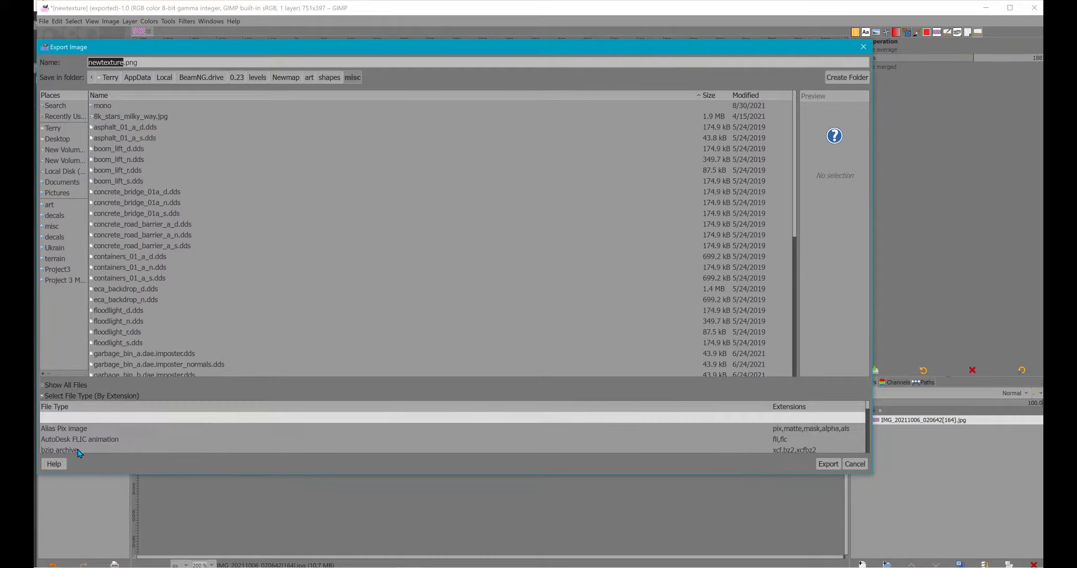
pyautogui.scroll(-4, 84, 434)
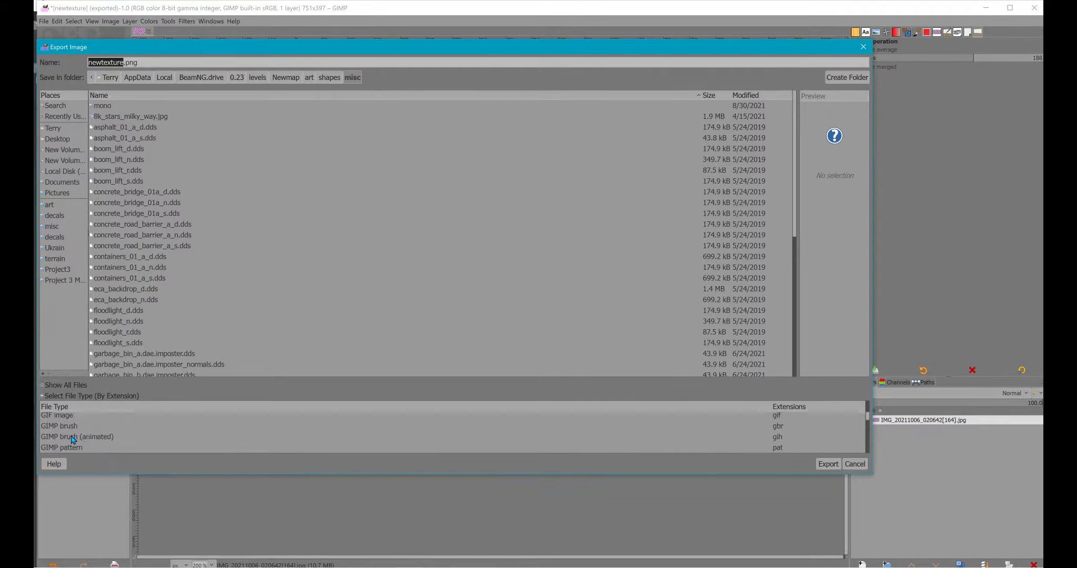
pyautogui.scroll(-5, 73, 440)
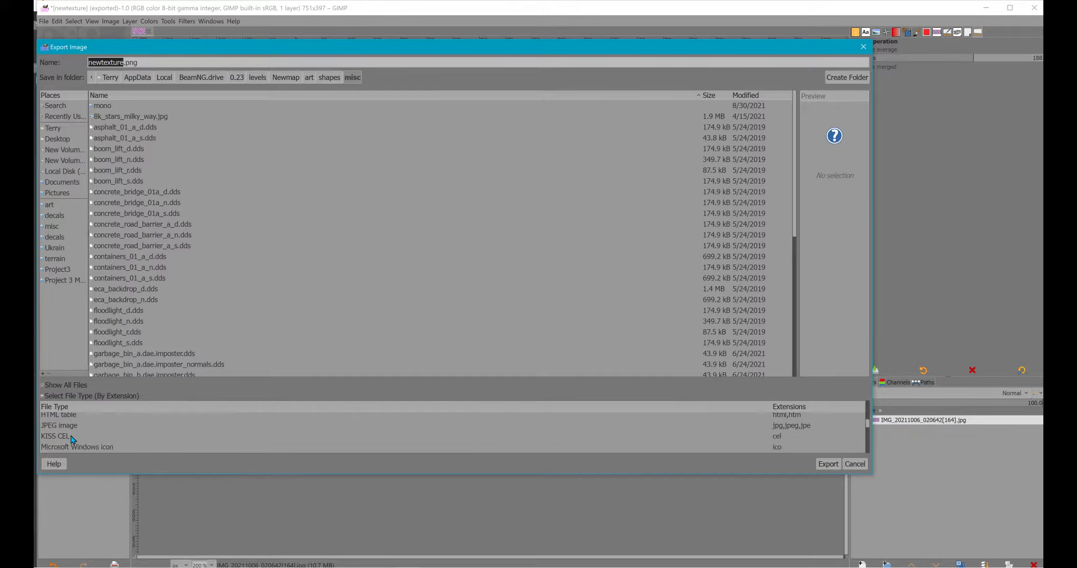
pyautogui.scroll(-3, 72, 439)
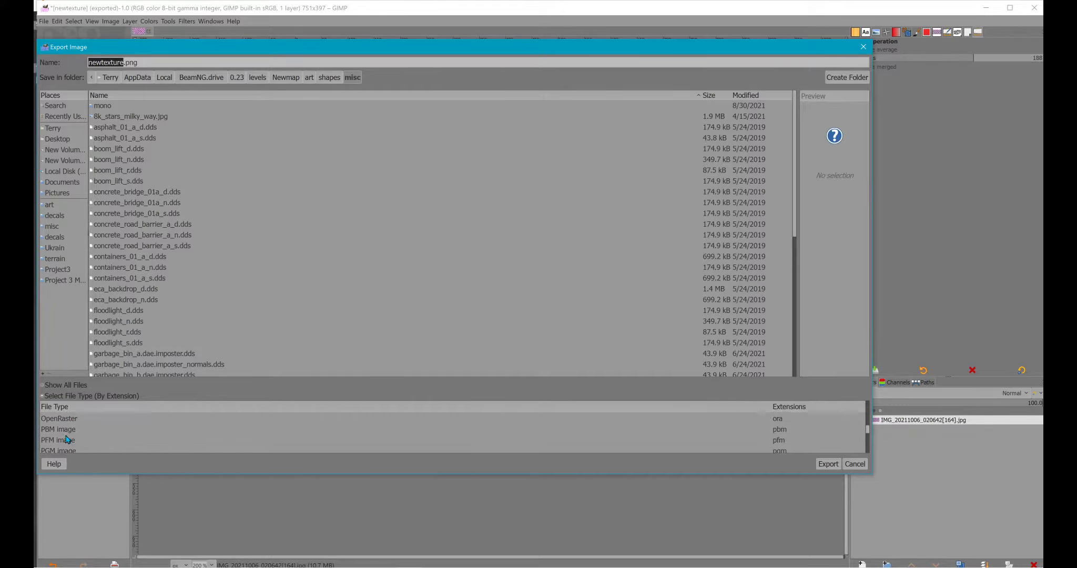
pyautogui.scroll(-1, 47, 440)
pyautogui.scroll(-1, 37, 440)
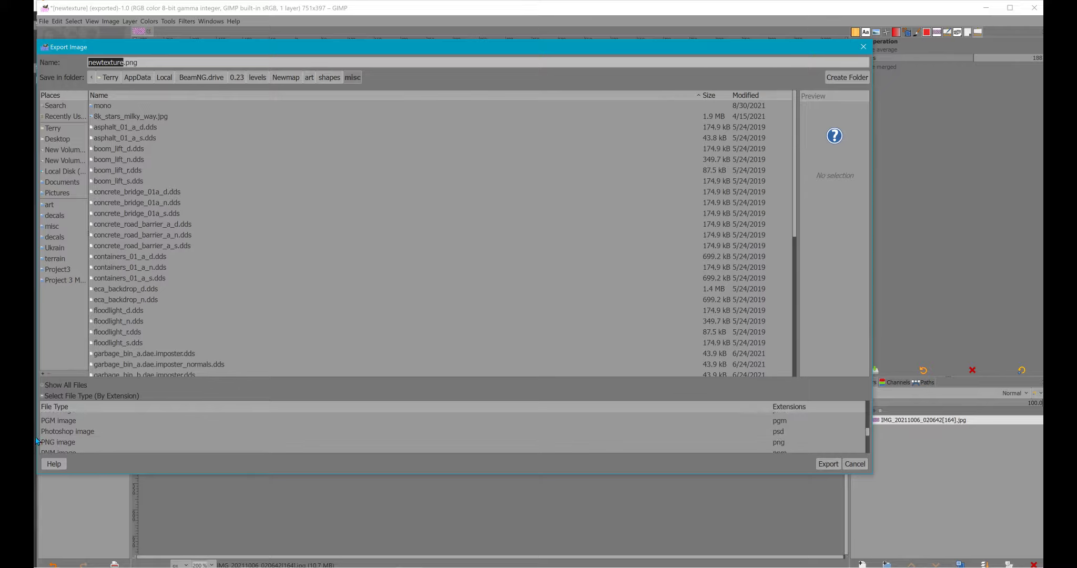
pyautogui.click(40, 442)
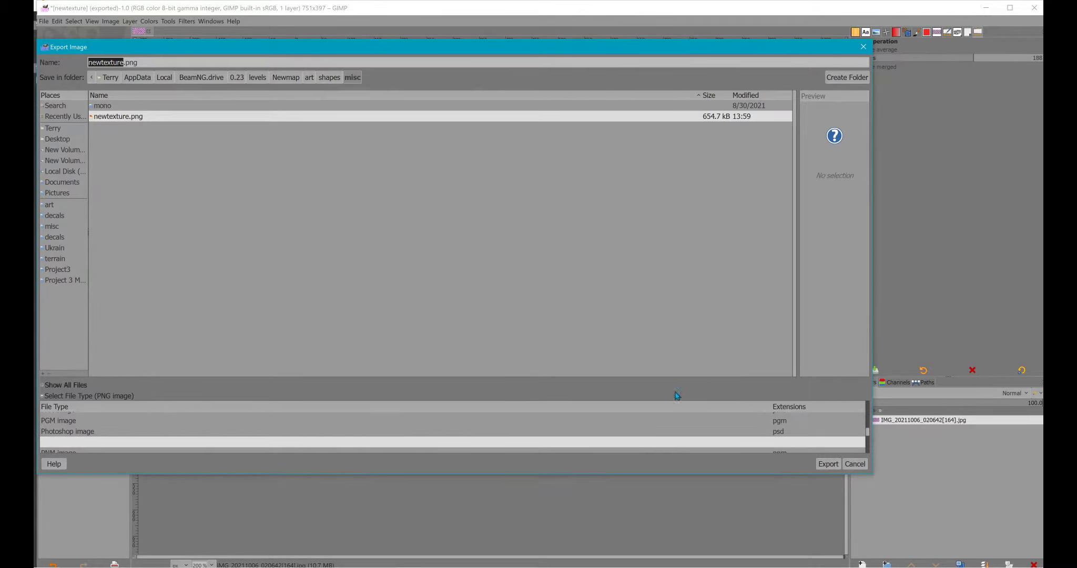
pyautogui.click(829, 464)
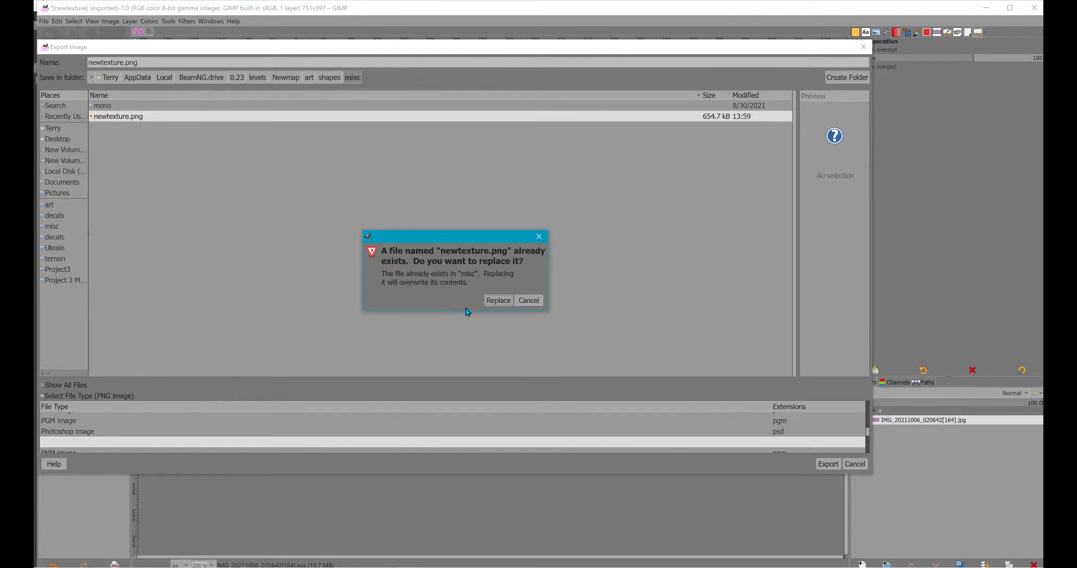
pyautogui.press('Return')
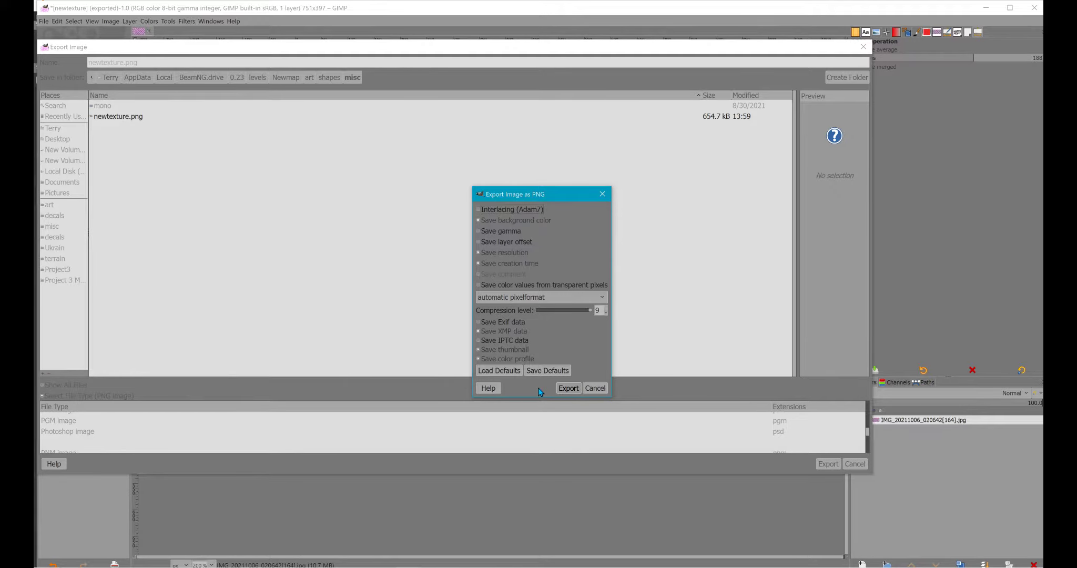
pyautogui.press('Return')
# - Switch to BeamNG.drive, close the separate material preview, and reassign newtexture.png from the misc folder as newmaterial2's color map
pyautogui.hotkey('alt', 'Tab')
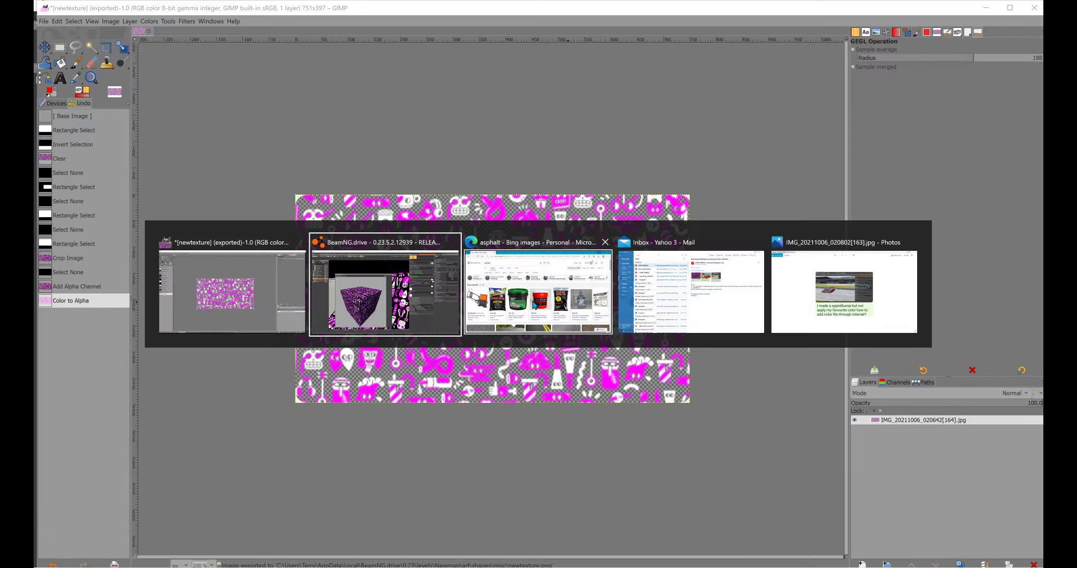
pyautogui.click(579, 161)
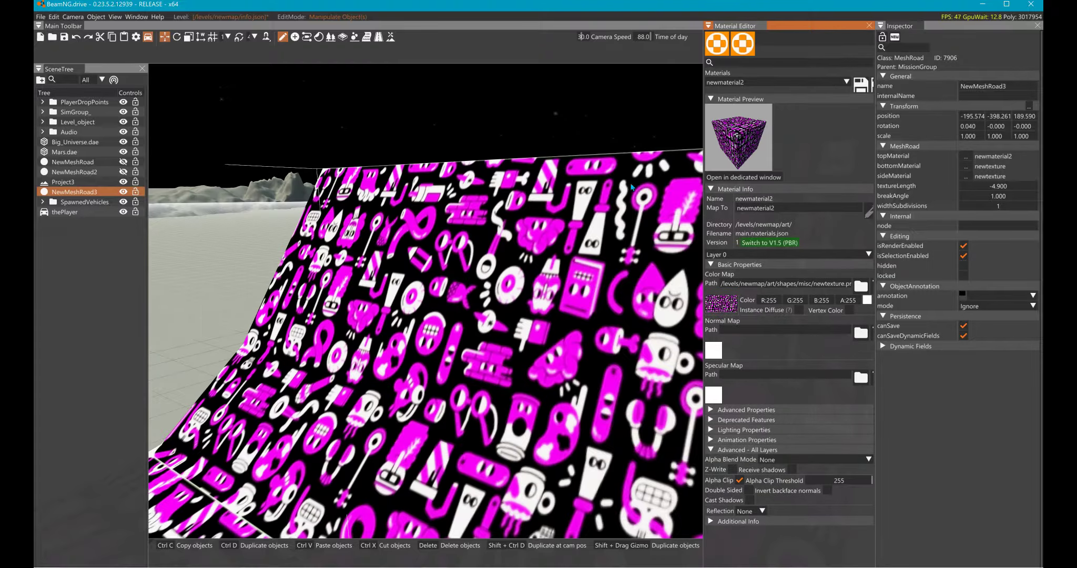
pyautogui.click(861, 286)
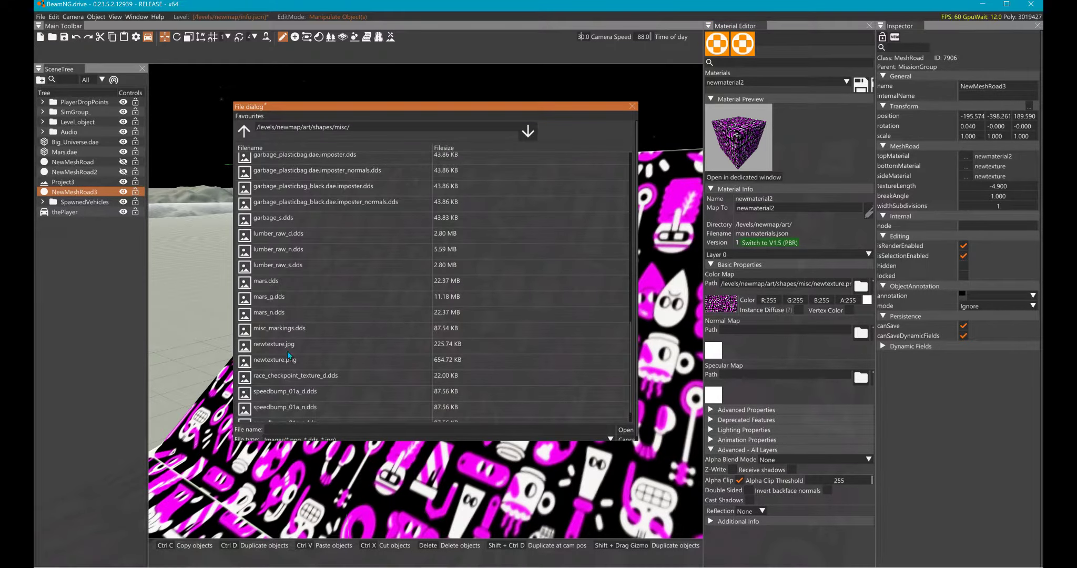
pyautogui.click(258, 359)
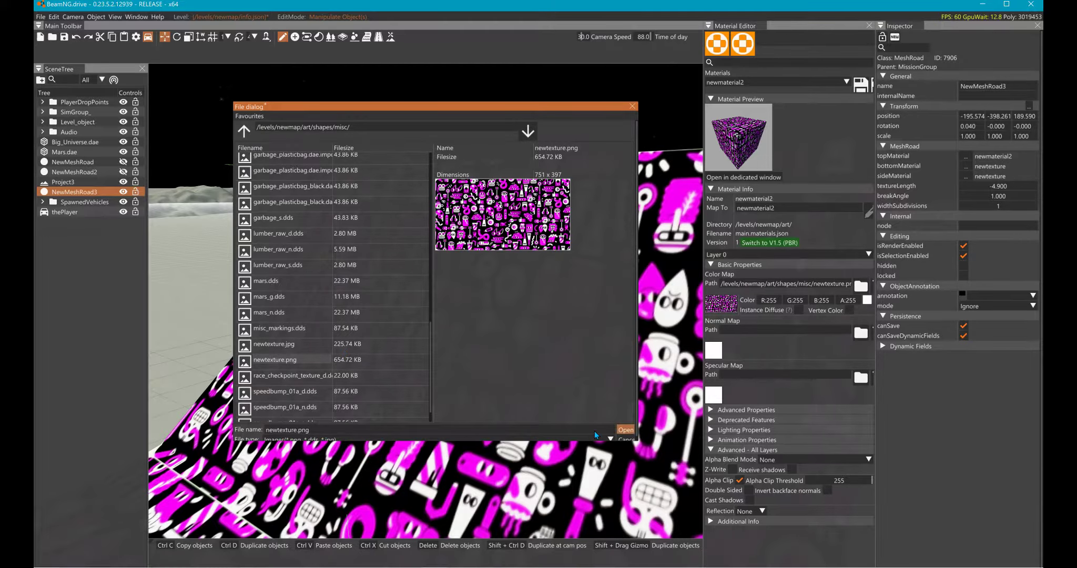
pyautogui.click(626, 429)
# - Set newmaterial2's alpha clip threshold to 207 and inspect the ramp surface from farther away
pyautogui.moveTo(869, 480); pyautogui.dragTo(859, 480)
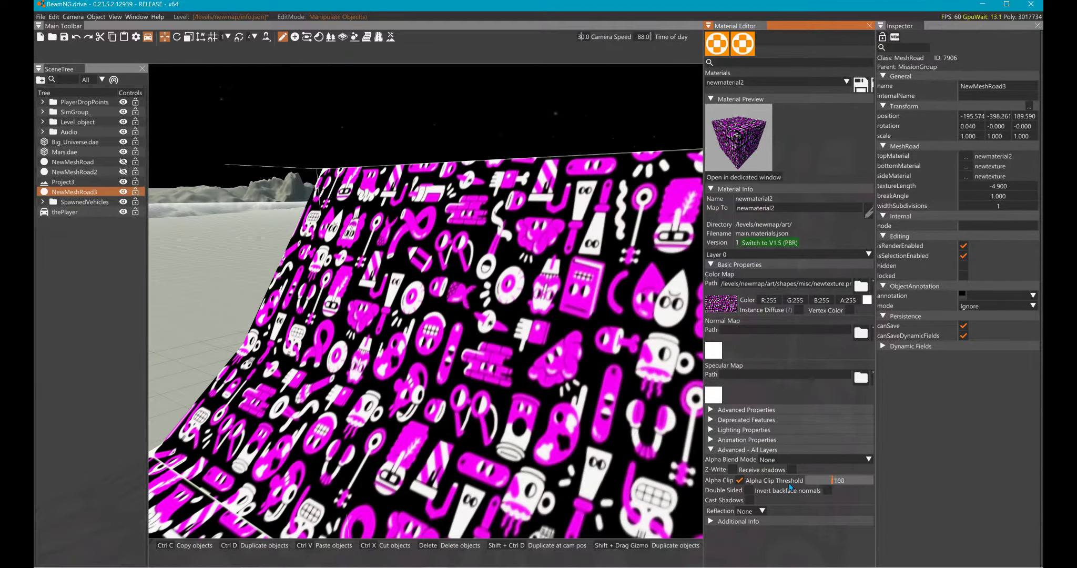
pyautogui.moveTo(584, 368); pyautogui.dragTo(689, 384, button='right')
pyautogui.press('s')
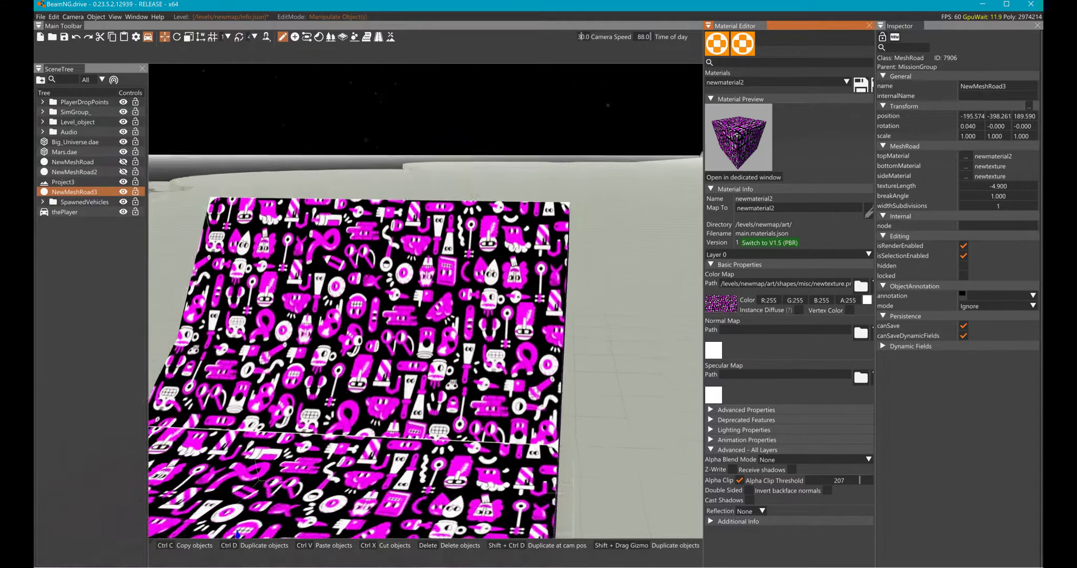
pyautogui.moveTo(421, 316); pyautogui.dragTo(545, 361, button='right')
# - Switch to GIMP and export the image as newtexture.png to the Ukrain level's misc folder with the default PNG options
pyautogui.hotkey('alt', 'Tab')
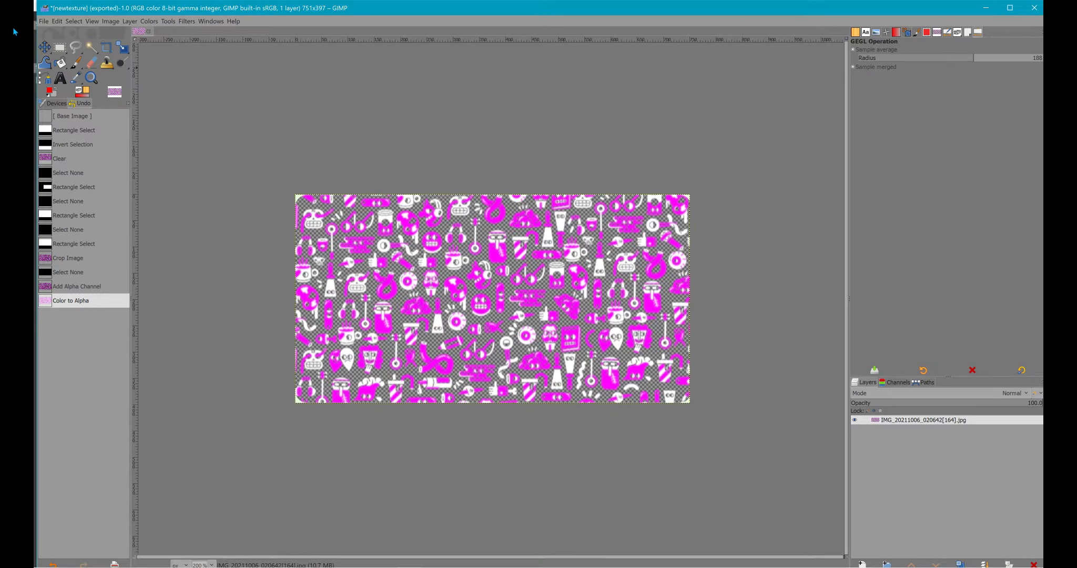
pyautogui.hotkey('alt', 'f')
pyautogui.click(60, 157)
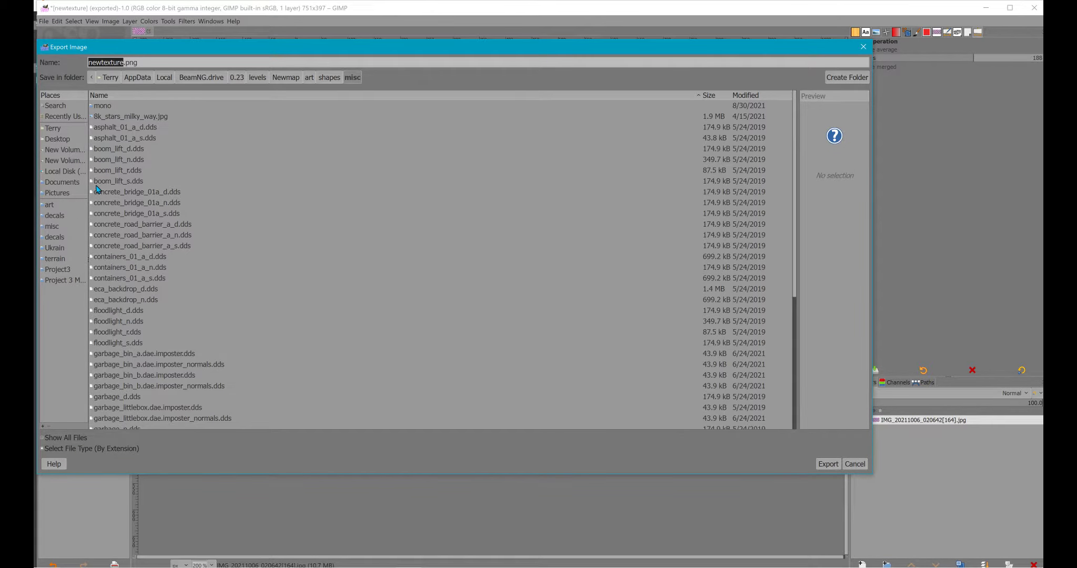
pyautogui.click(49, 229)
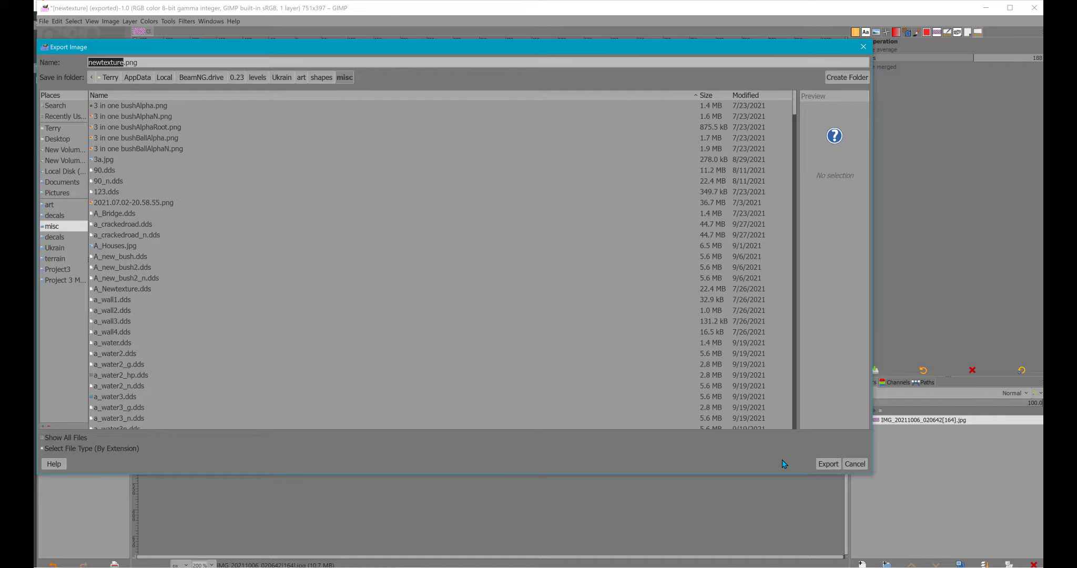
pyautogui.press('Return')
pyautogui.click(498, 300)
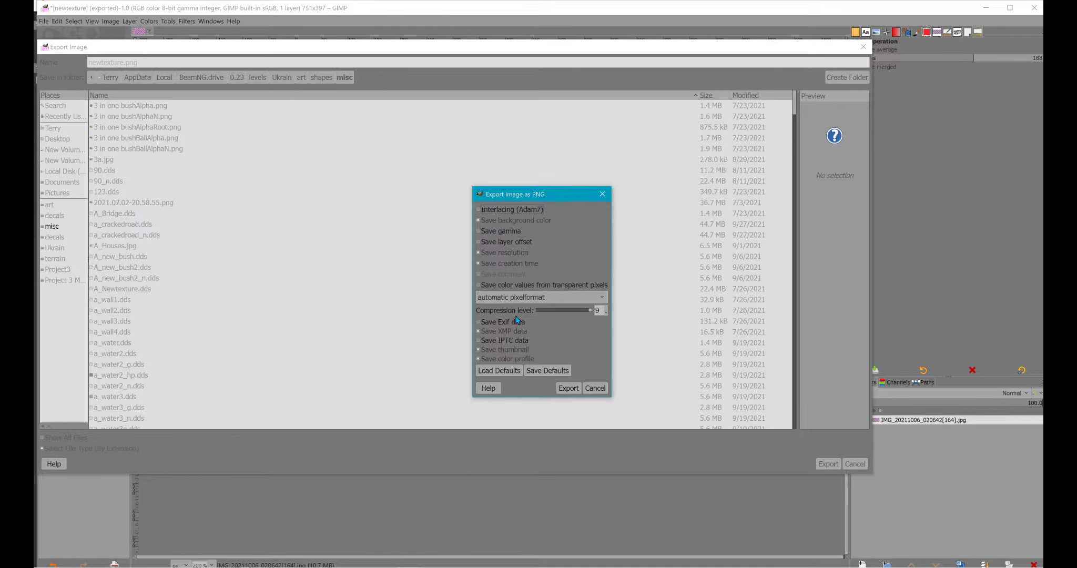
pyautogui.press('Return')
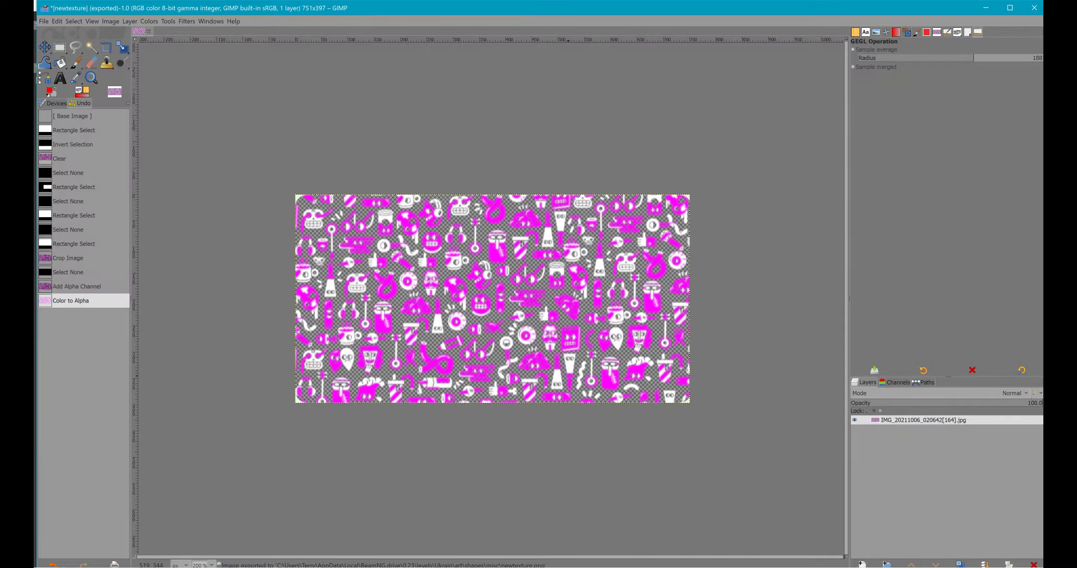
# - Switch to BeamNG.drive, deselect the ramp, and examine the console log for texture and material errors
pyautogui.click(986, 8)
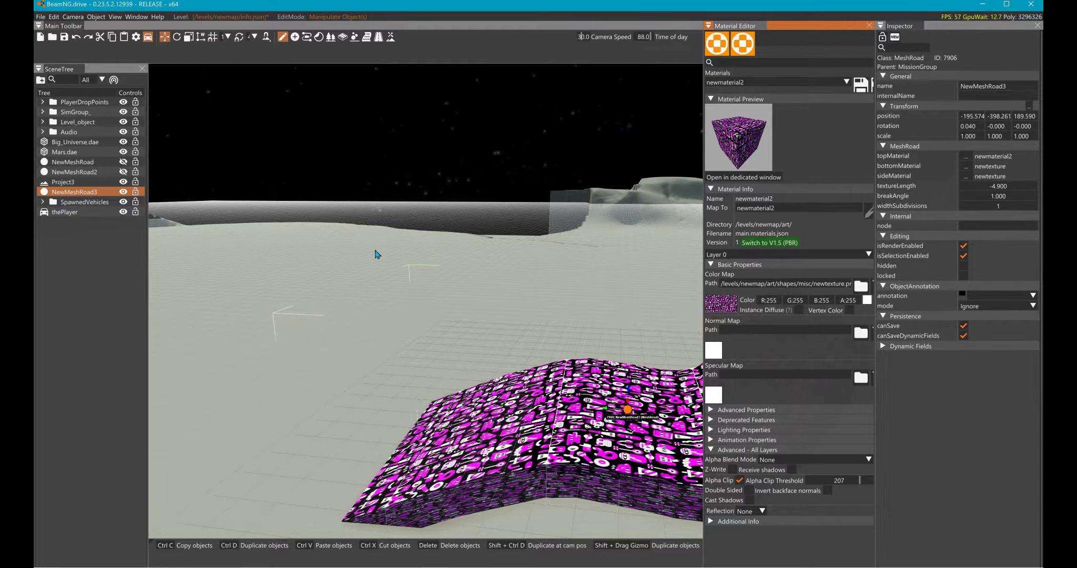
pyautogui.click(293, 287)
pyautogui.press('`')
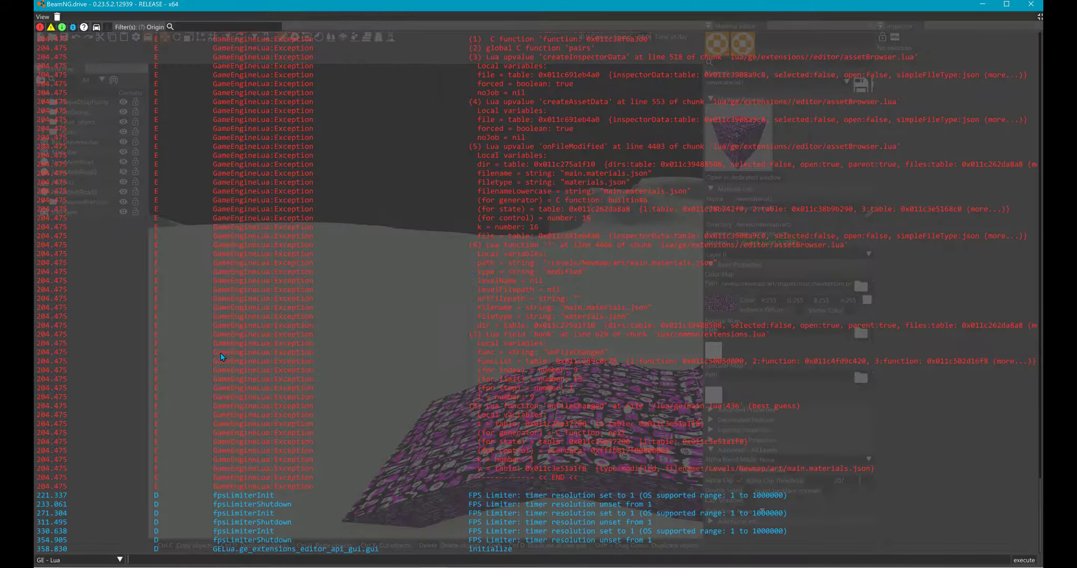
pyautogui.scroll(9, 505, 132)
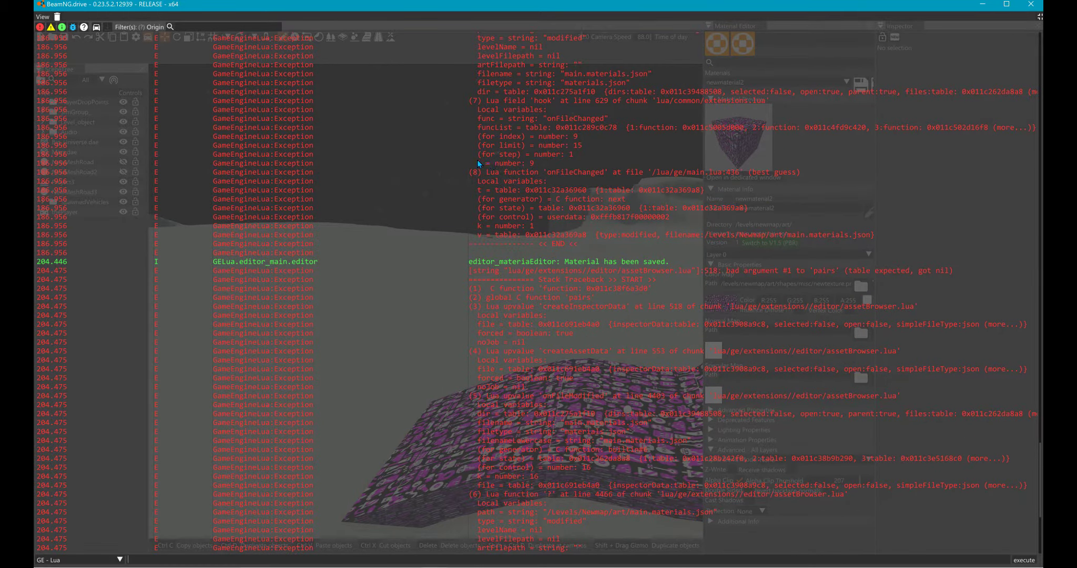
pyautogui.scroll(5, 474, 161)
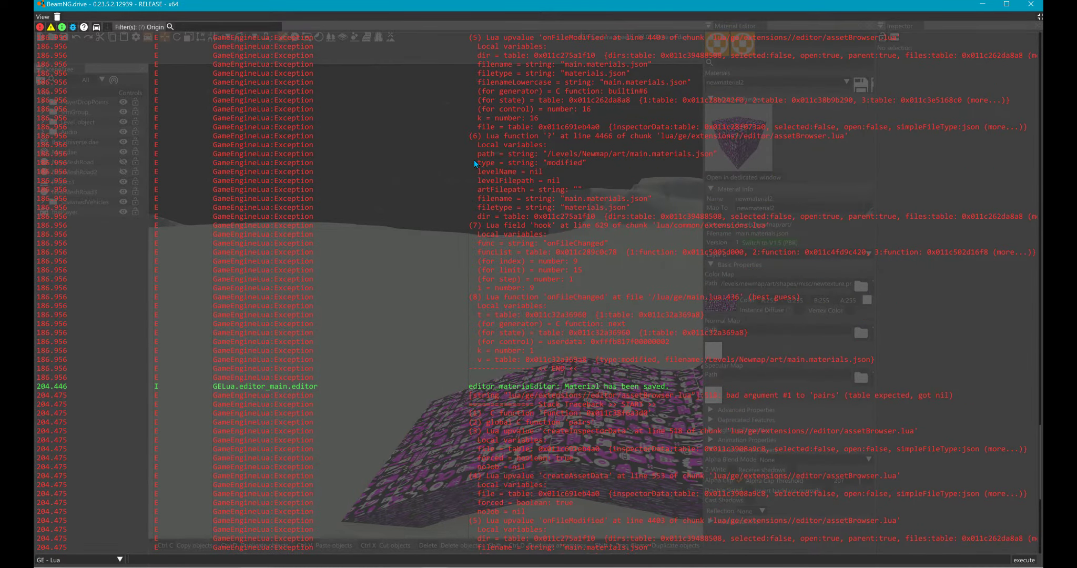
pyautogui.scroll(3, 475, 161)
pyautogui.scroll(8, 474, 161)
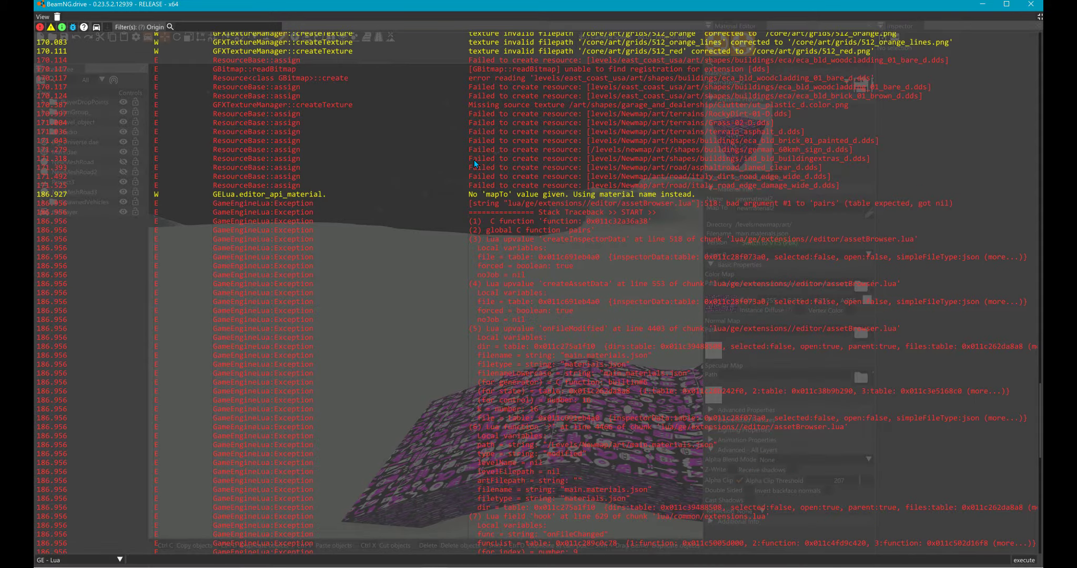
pyautogui.scroll(-5, 474, 159)
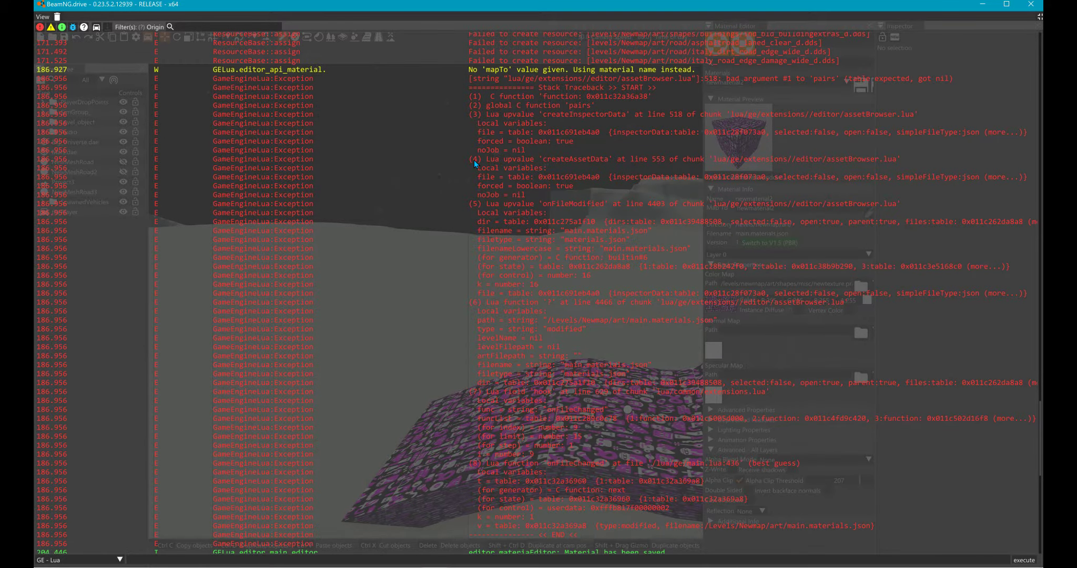
pyautogui.press('`')
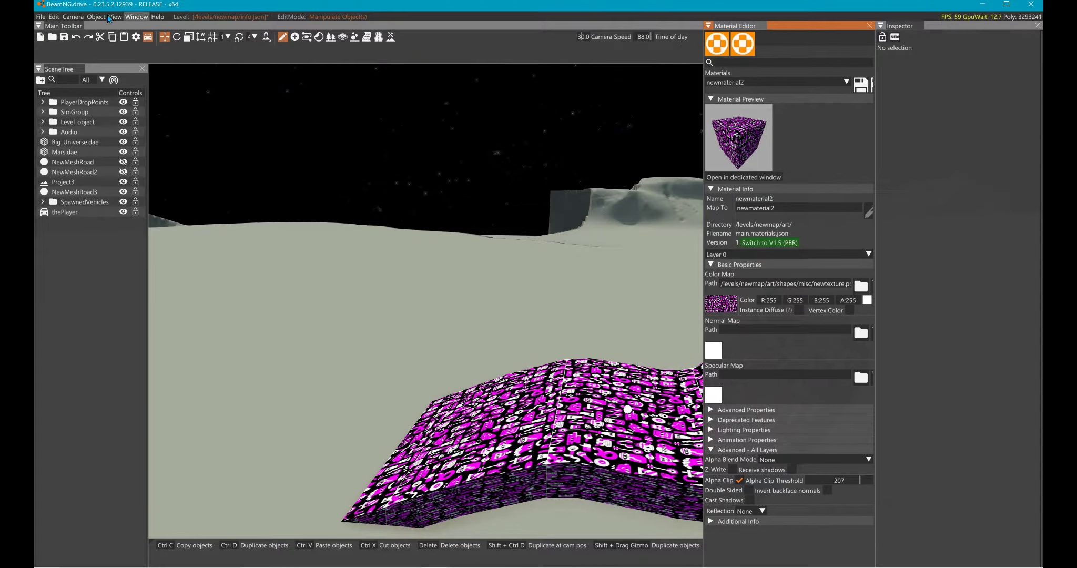
# - Close the world editor and leave the current level, saving the changes made to it
pyautogui.press('F11')
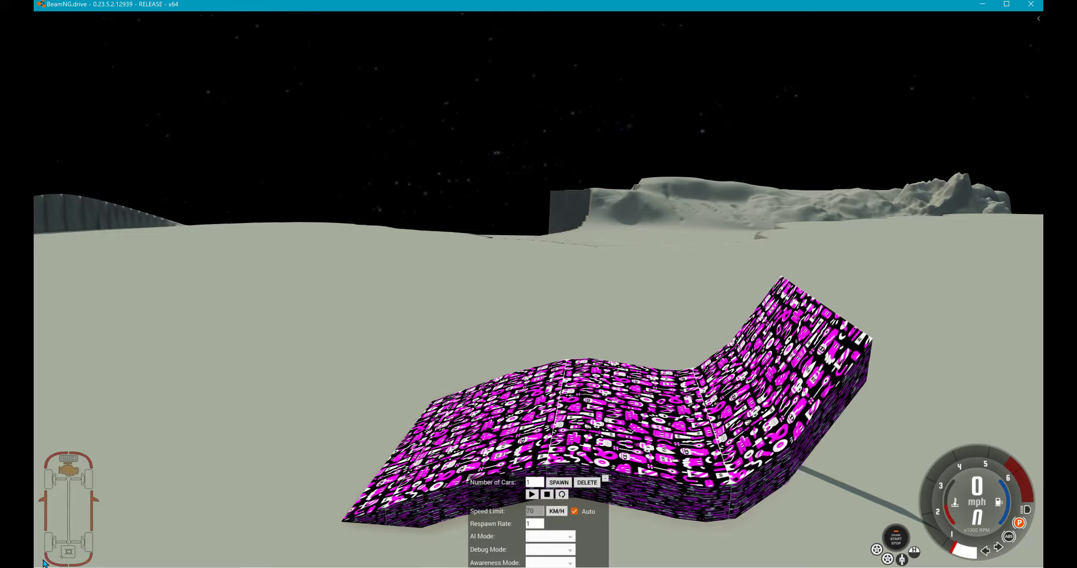
pyautogui.press('Escape')
pyautogui.click(41, 558)
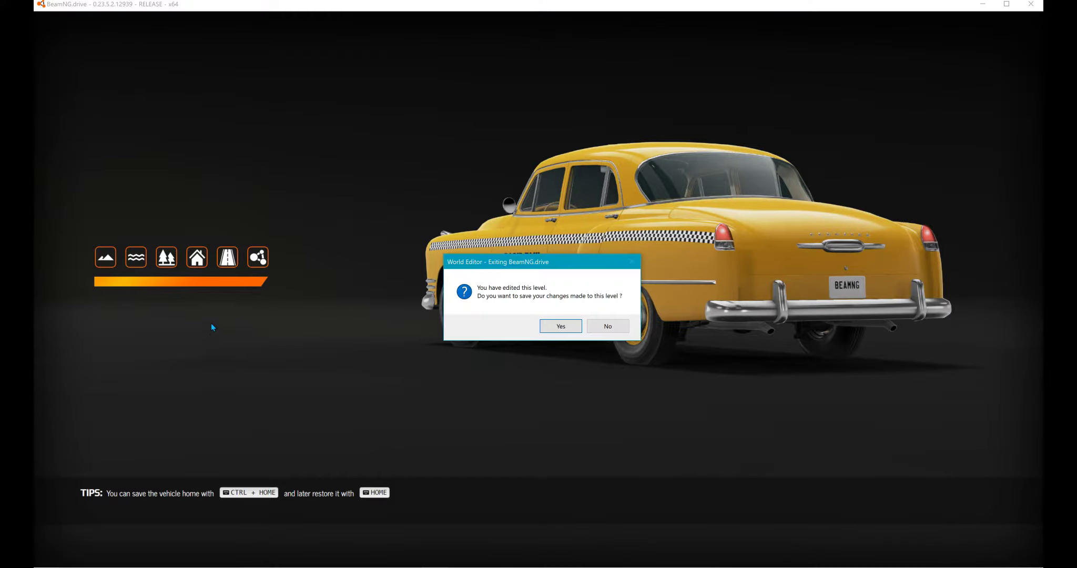
pyautogui.click(568, 326)
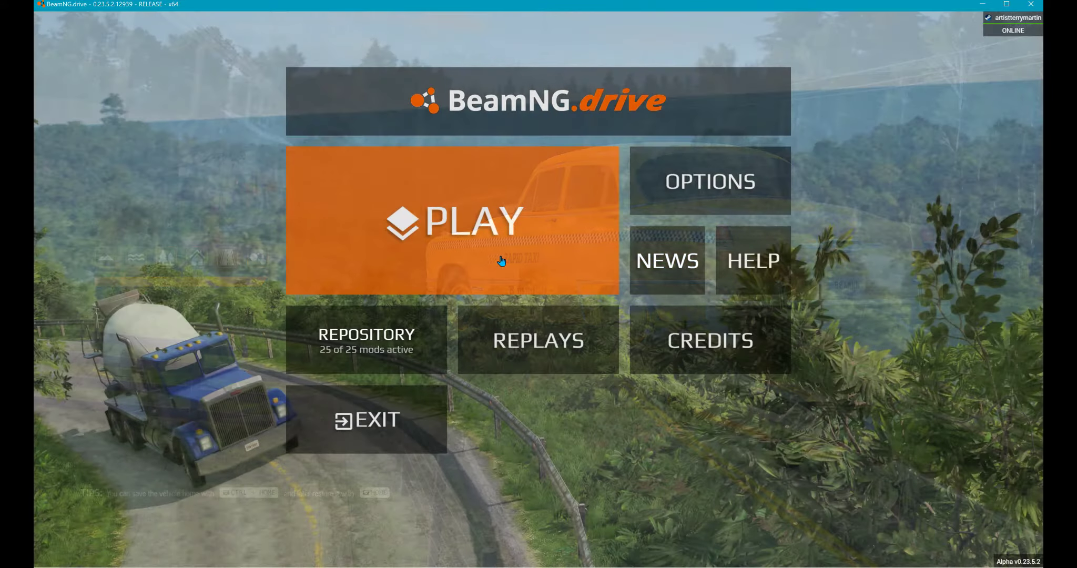
# - Load the Ukraine map in Freeroam at the Snake_Spine spawn point
pyautogui.click(501, 261)
pyautogui.click(553, 231)
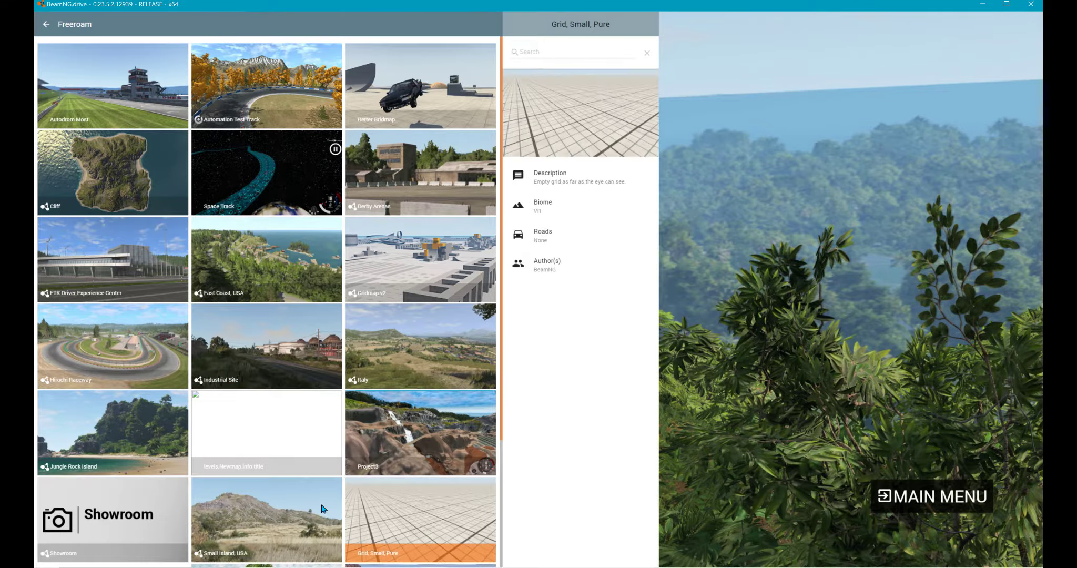
pyautogui.click(329, 507)
pyautogui.scroll(-3, 260, 511)
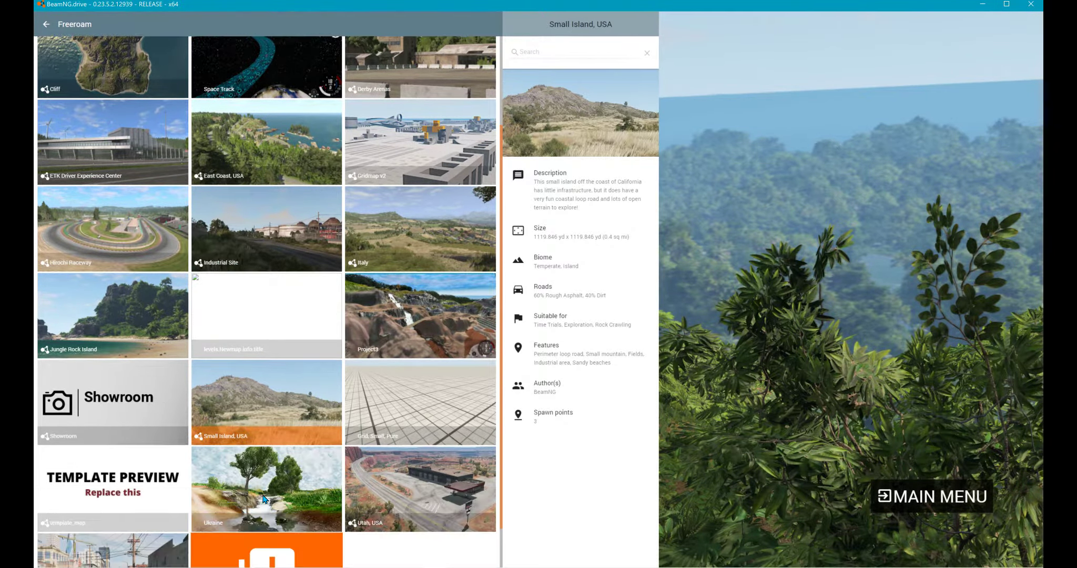
pyautogui.click(261, 497)
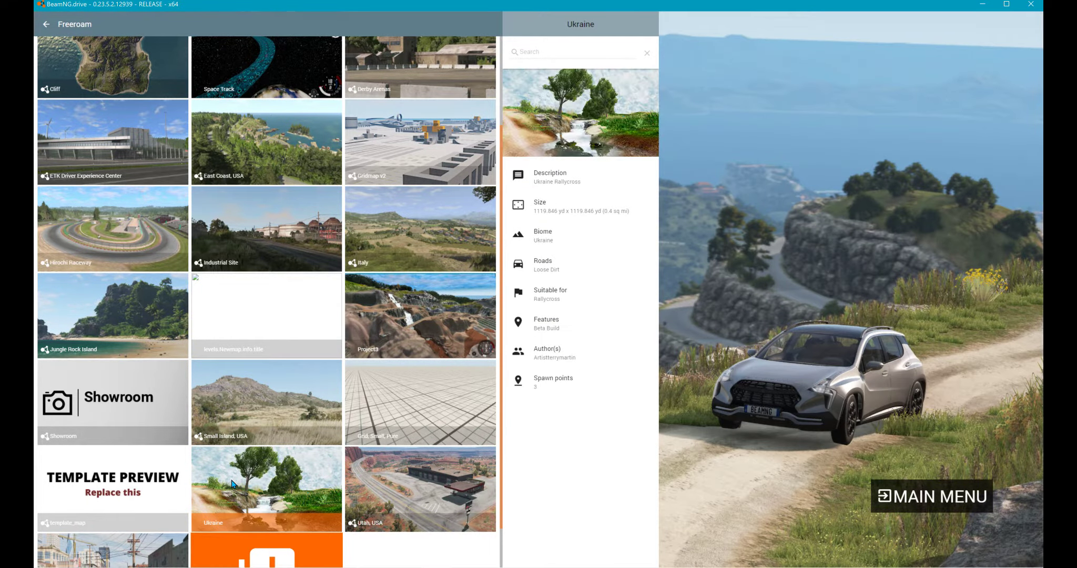
pyautogui.click(244, 455)
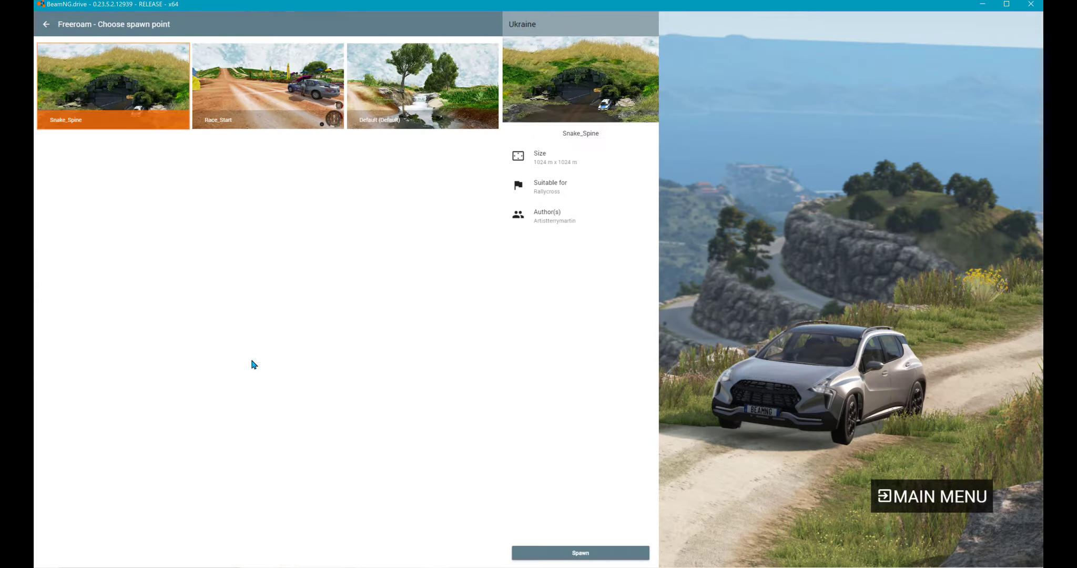
pyautogui.click(531, 551)
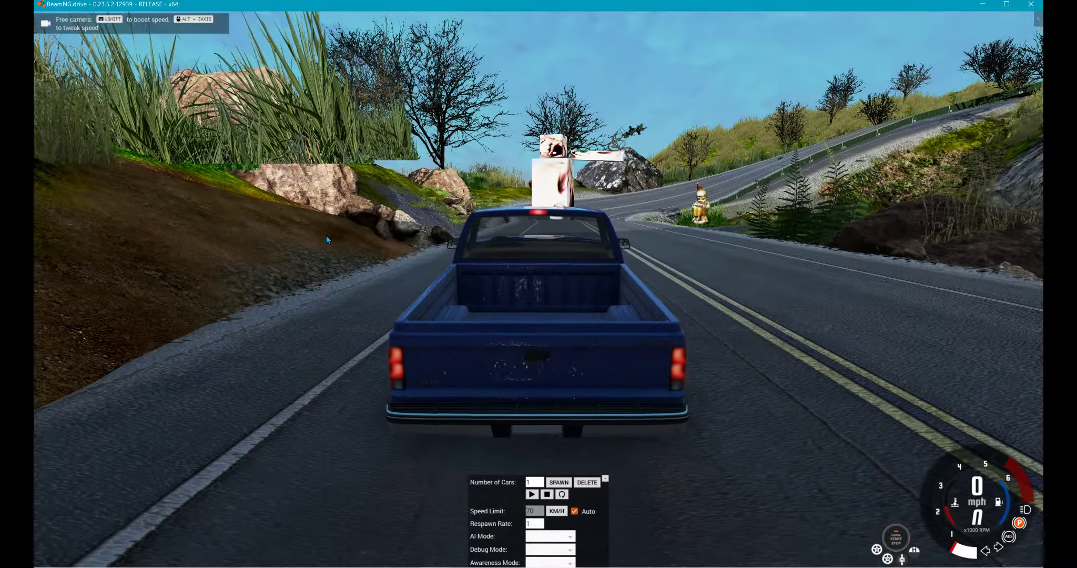
# - Fly the free camera to the gravel roadside and open the world editor in Mesh Road editing mode
pyautogui.hotkey('shift', 'c')
pyautogui.press('w')
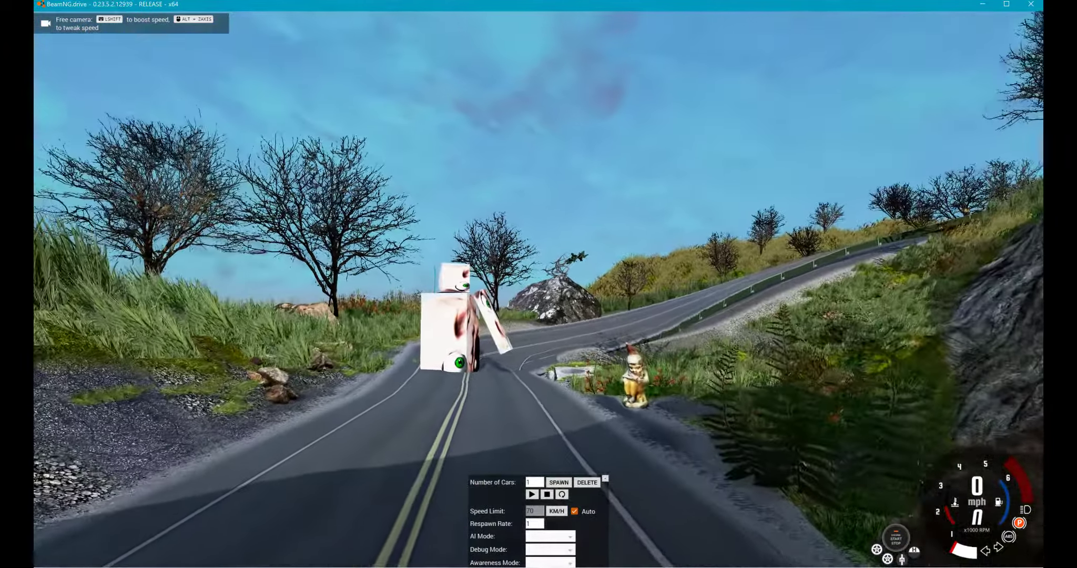
pyautogui.press('s')
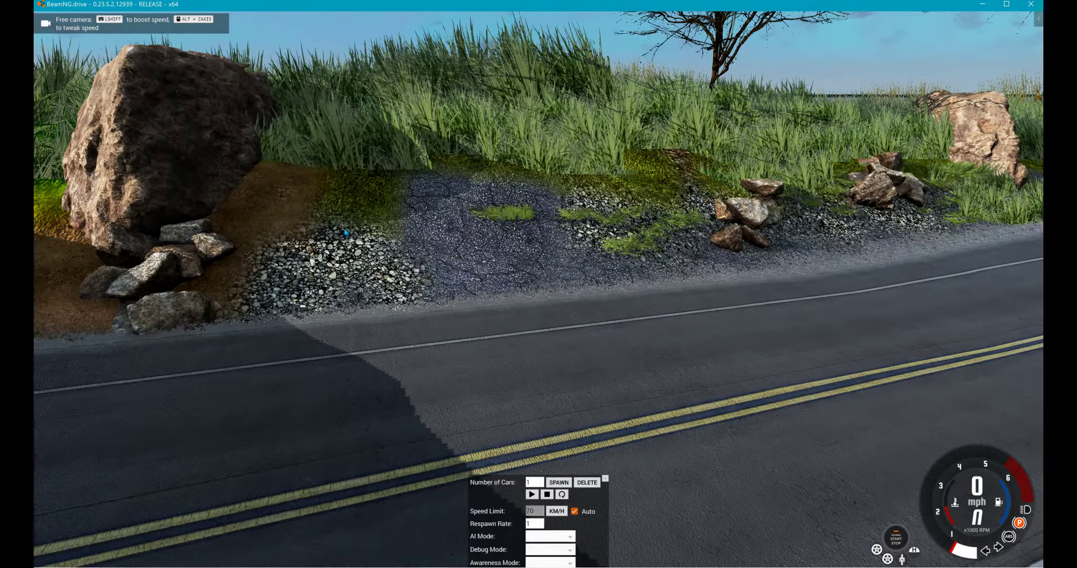
pyautogui.press('F11')
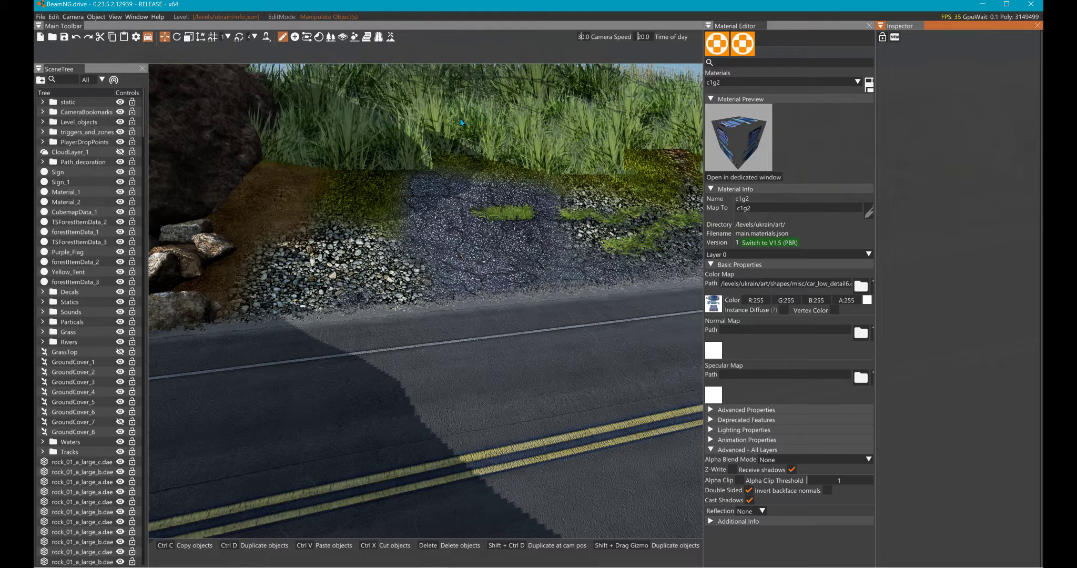
pyautogui.click(366, 37)
pyautogui.click(342, 37)
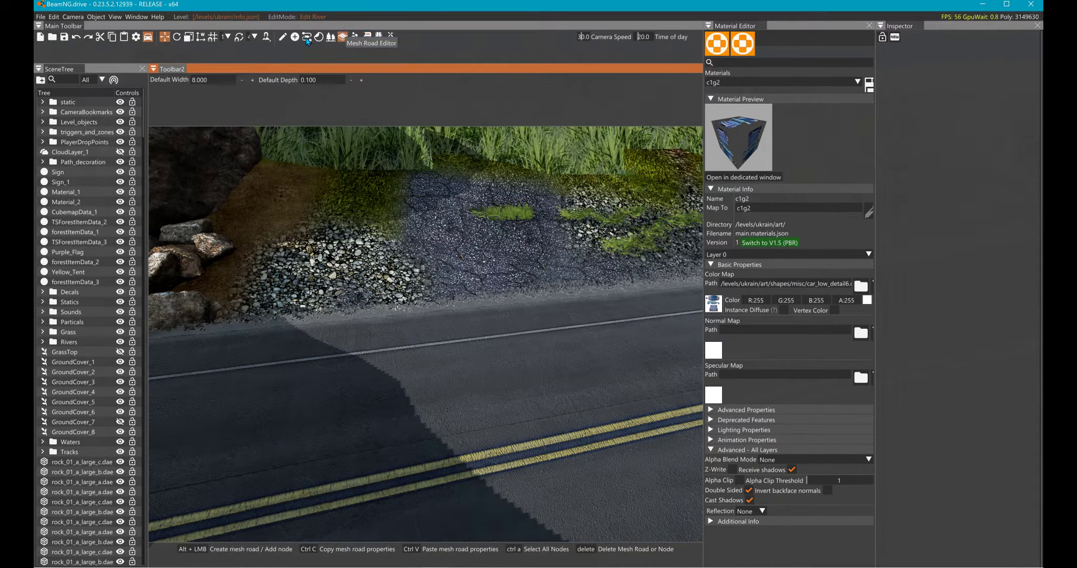
# - Create an 8 m wide mesh road over the asphalt, lifting and extending its far end into a four-node arch
pyautogui.moveTo(389, 220); pyautogui.dragTo(466, 258, button='right')
pyautogui.press('s')
pyautogui.moveTo(456, 316); pyautogui.dragTo(455, 281, button='right')
pyautogui.press('s')
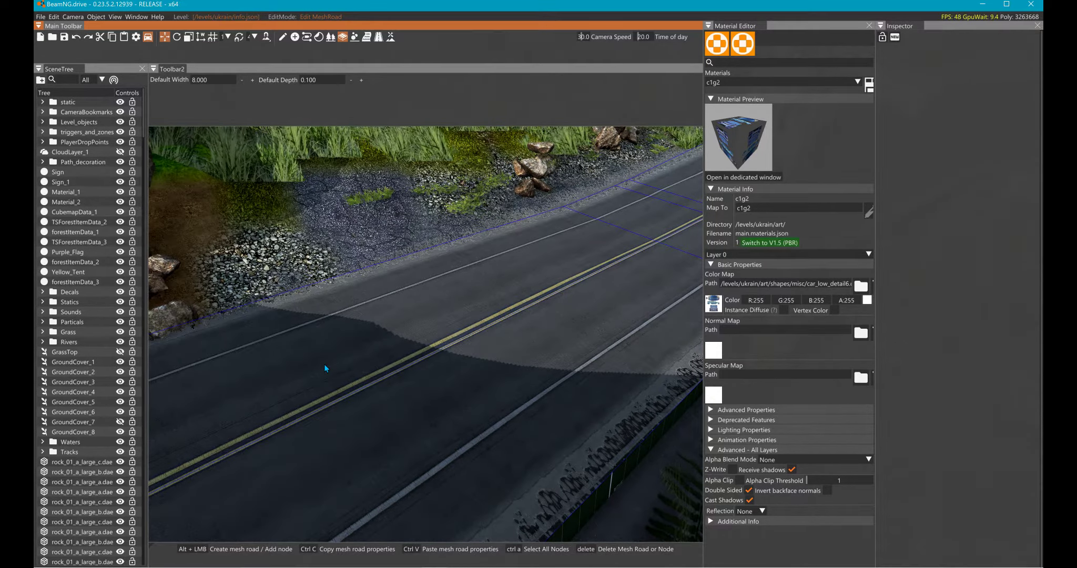
pyautogui.keyDown('alt'); pyautogui.click(317, 376); pyautogui.keyUp('alt')
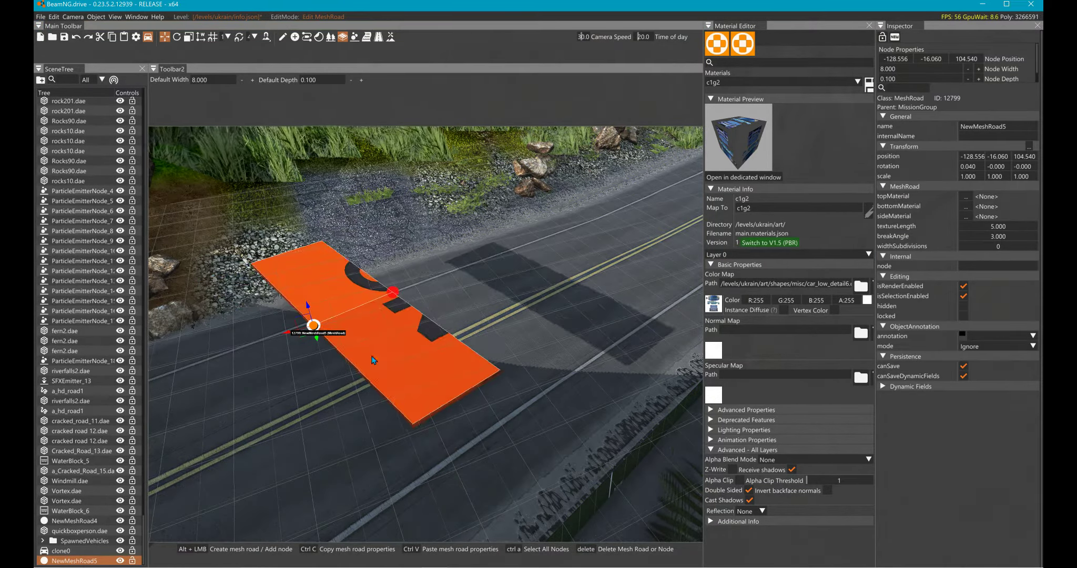
pyautogui.keyDown('alt'); pyautogui.click(392, 353); pyautogui.keyUp('alt')
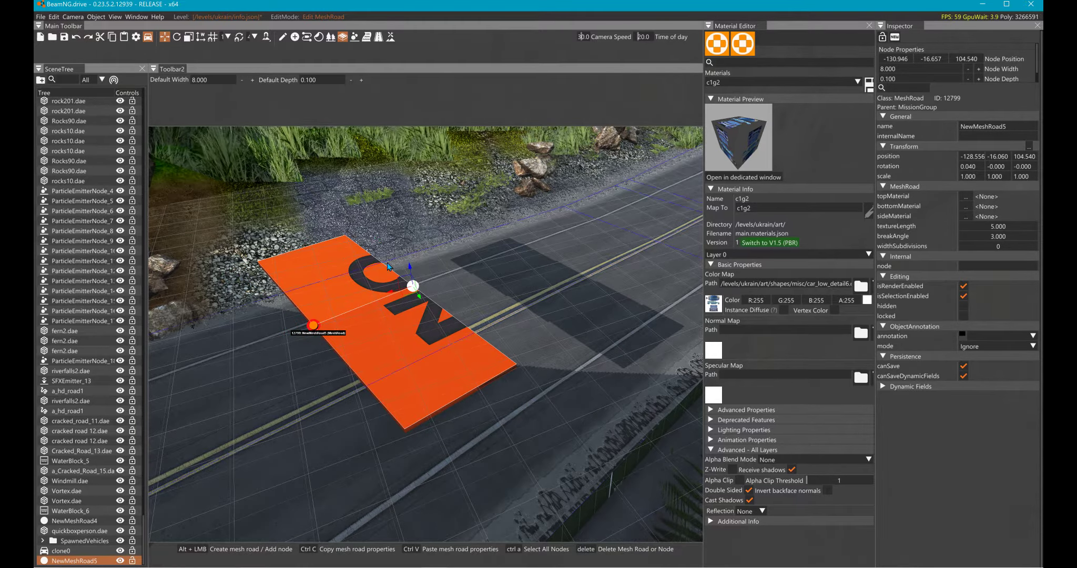
pyautogui.moveTo(409, 267); pyautogui.dragTo(347, 234)
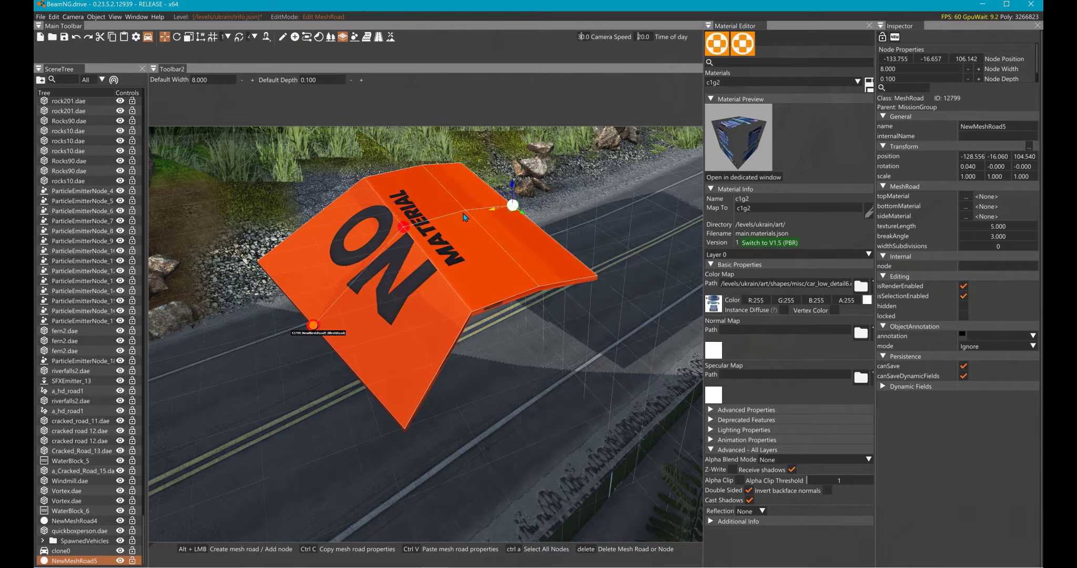
pyautogui.keyDown('alt'); pyautogui.click(488, 212); pyautogui.keyUp('alt')
pyautogui.moveTo(488, 212); pyautogui.dragTo(544, 249)
# - Extend the mesh road's near end down to the asphalt with another node and raise the adjoining node to smooth the arch
pyautogui.click(278, 329)
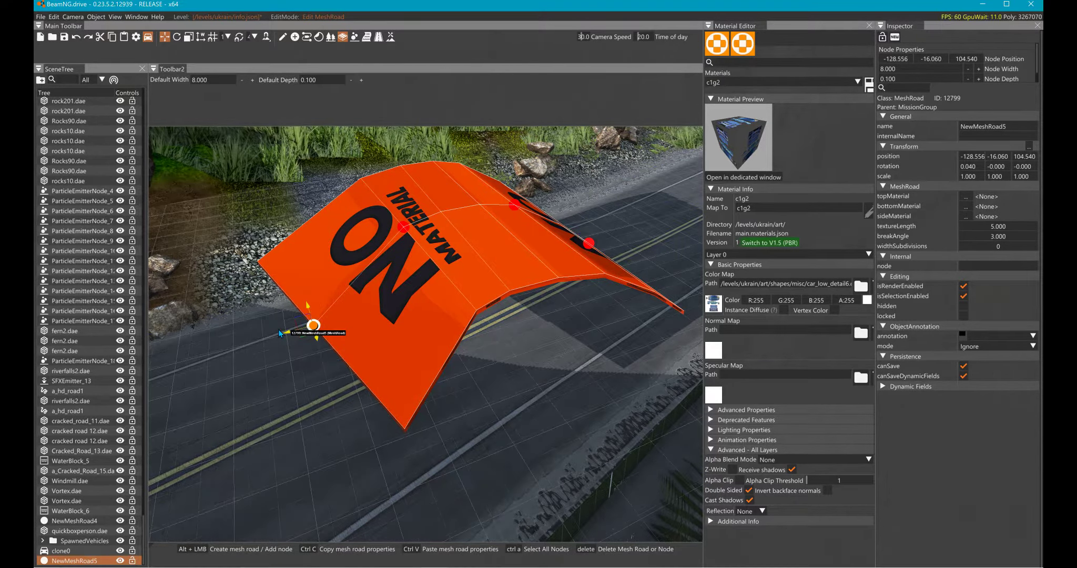
pyautogui.moveTo(276, 309); pyautogui.dragTo(256, 423)
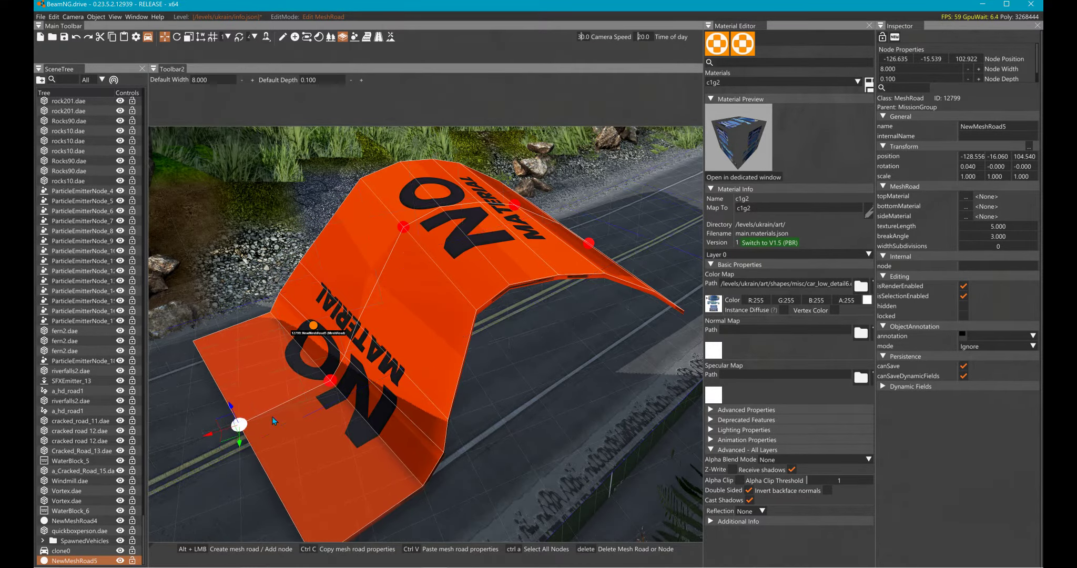
pyautogui.click(303, 380)
pyautogui.moveTo(294, 363); pyautogui.dragTo(292, 293)
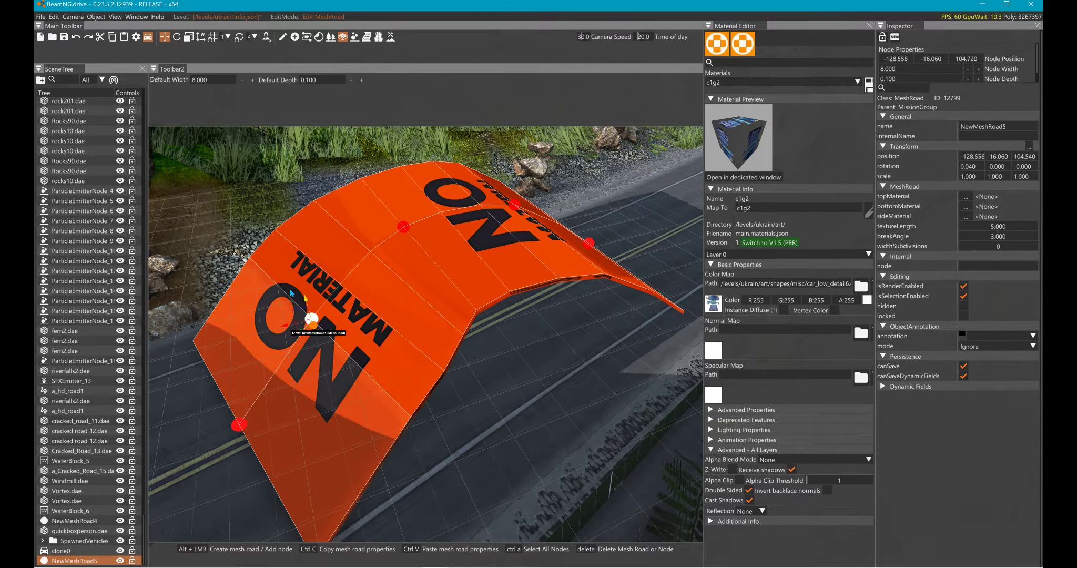
pyautogui.moveTo(304, 293); pyautogui.dragTo(350, 326, button='right')
pyautogui.moveTo(456, 349); pyautogui.dragTo(423, 337, button='right')
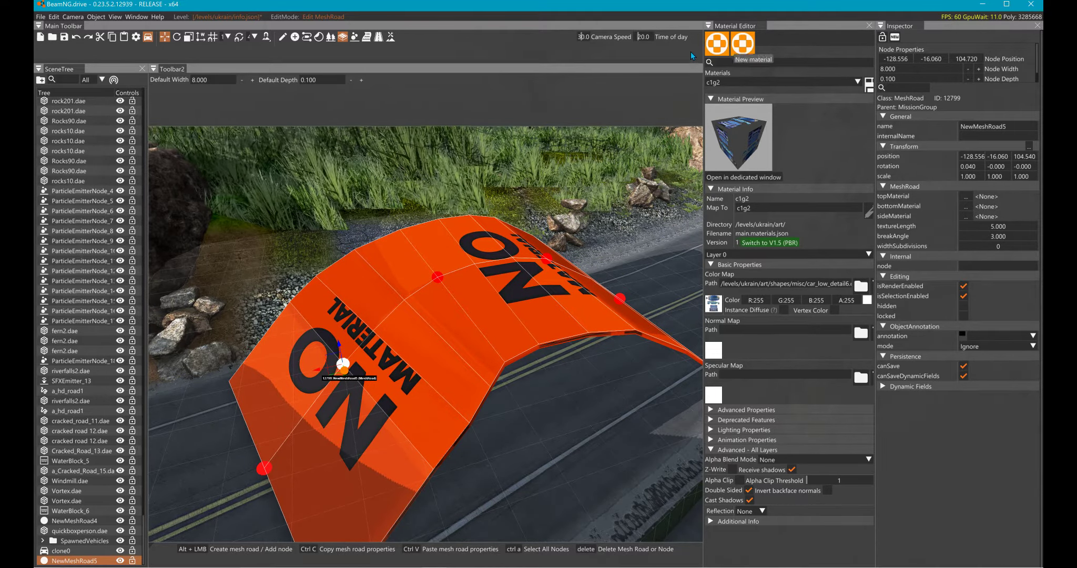
# - Create a new material named newmaterial12 in the Ukrain level's main.materials.json
pyautogui.click(743, 43)
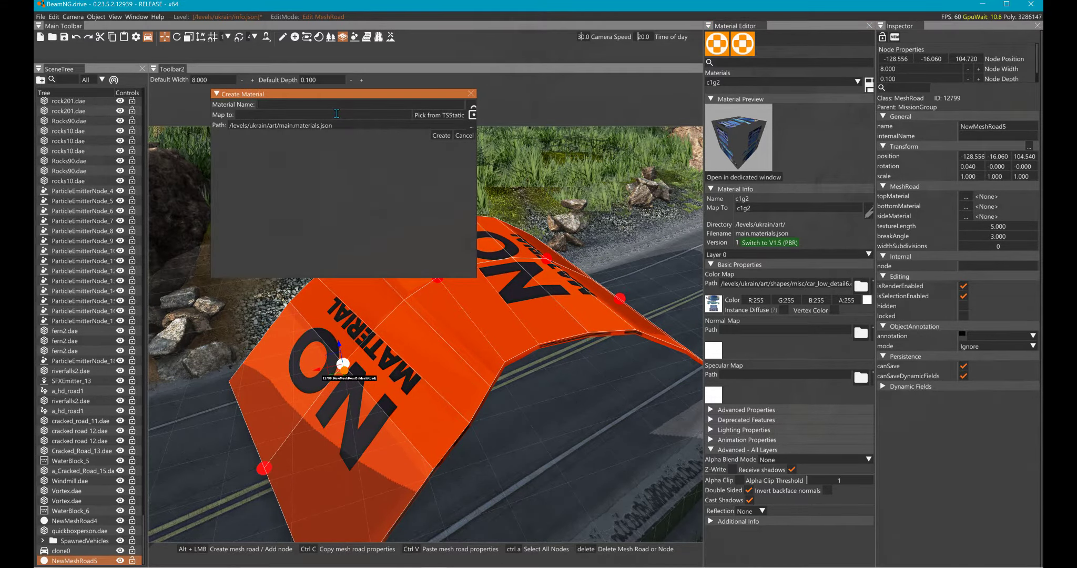
pyautogui.write('newmaterial12')
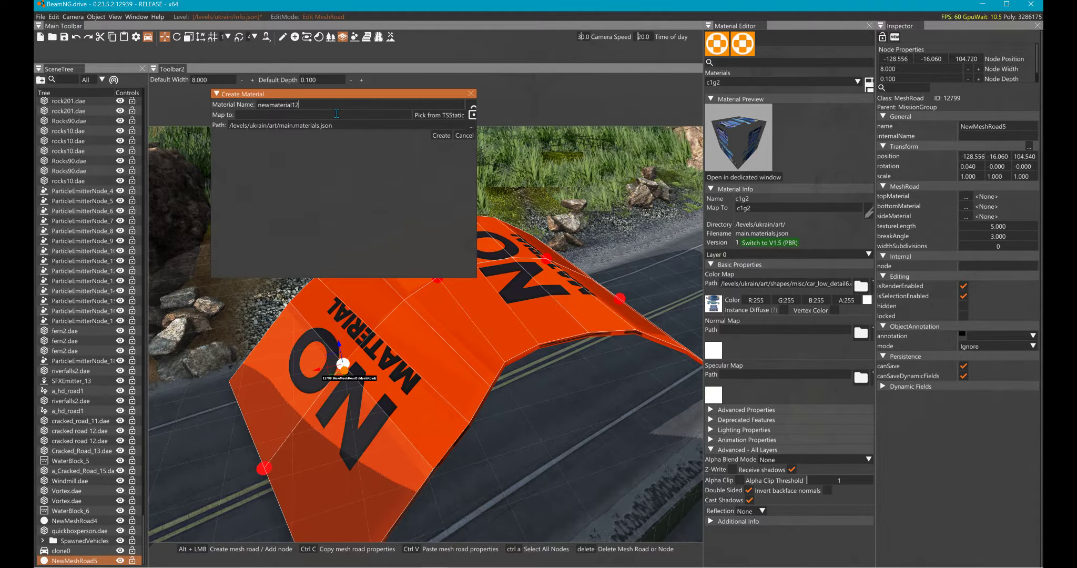
pyautogui.click(441, 135)
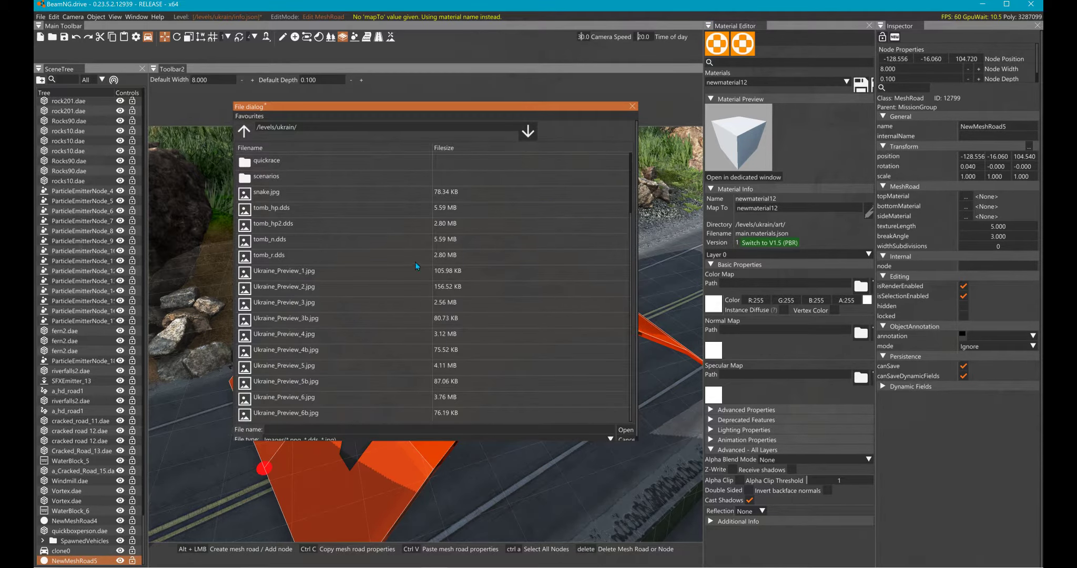
# - Browse the color map's file dialog to the /Levels/Ukrain/art/shapes/misc/ folder
pyautogui.click(244, 131)
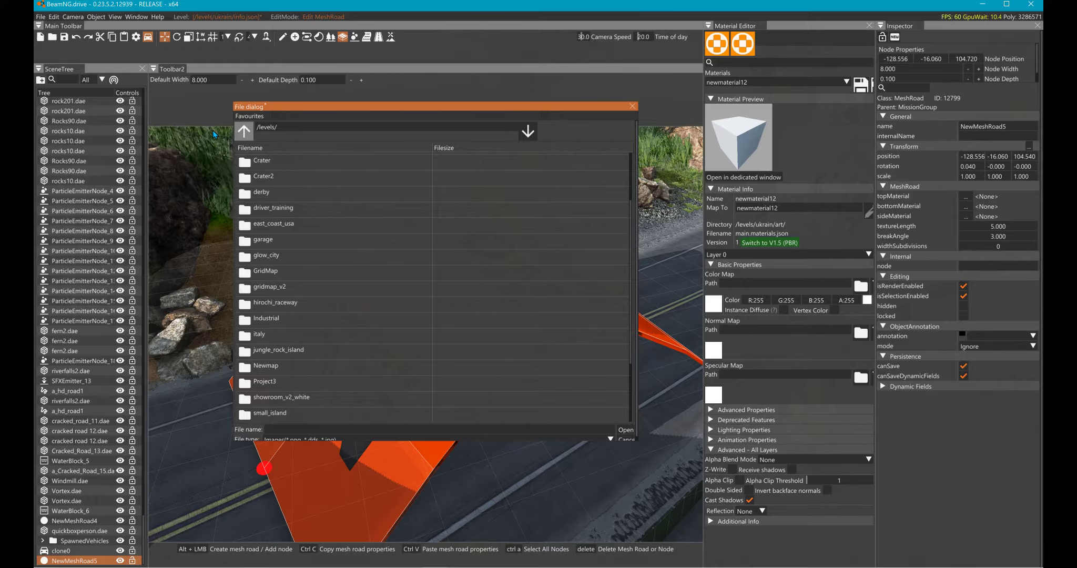
pyautogui.click(244, 131)
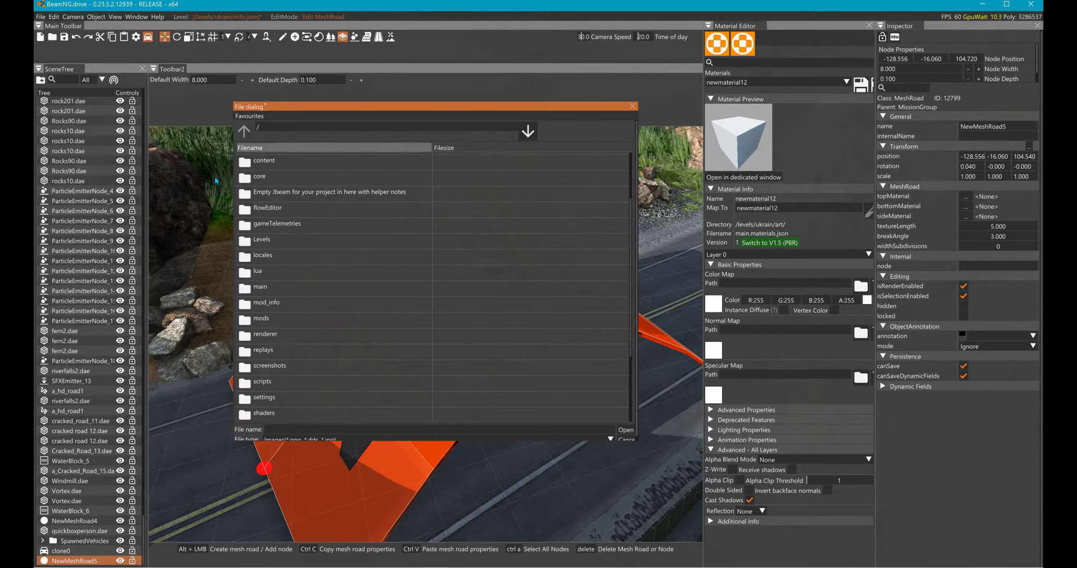
pyautogui.doubleClick(235, 241)
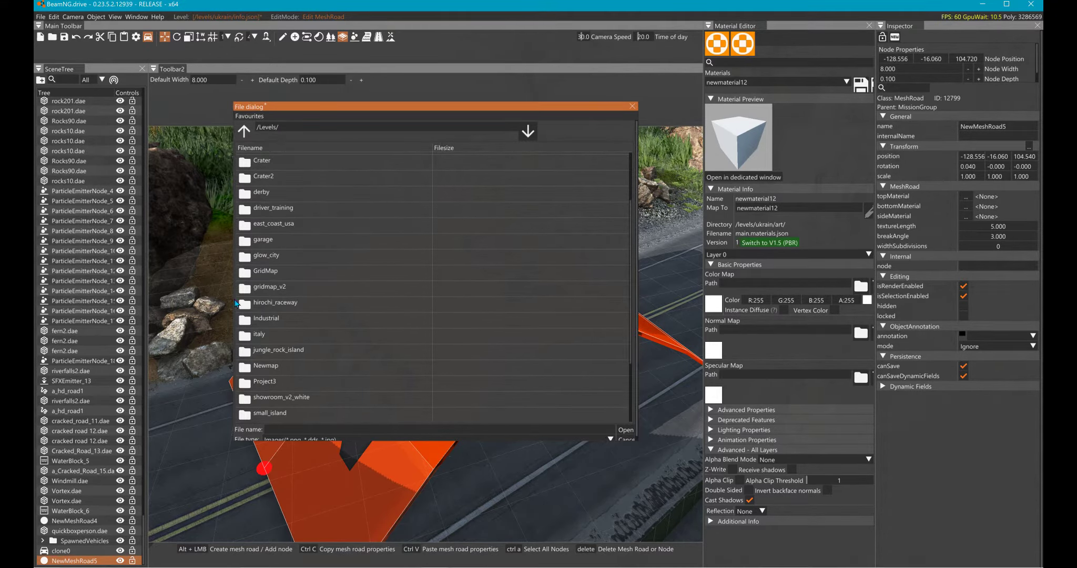
pyautogui.scroll(-3, 237, 370)
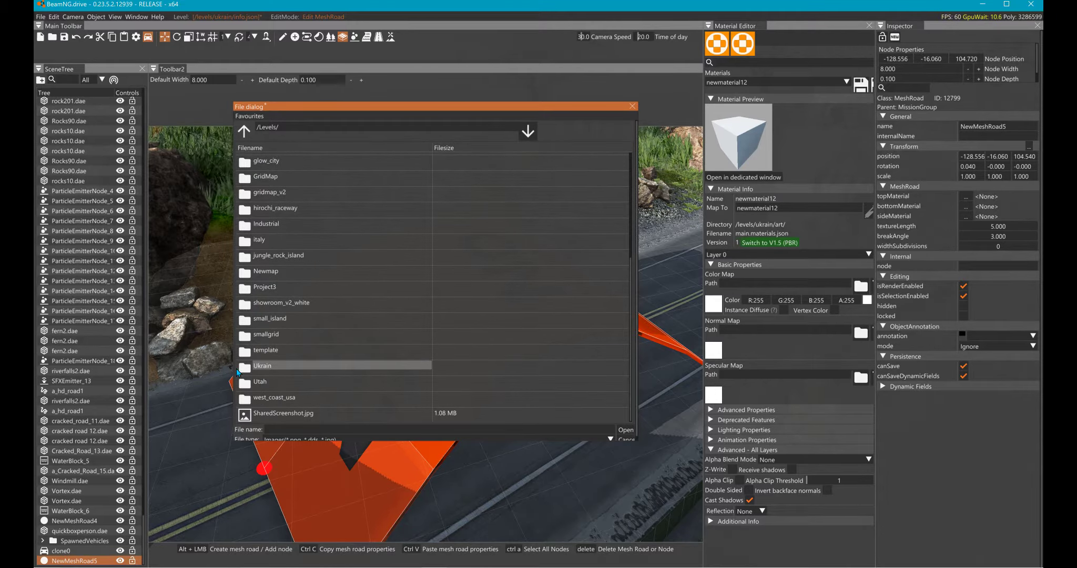
pyautogui.doubleClick(237, 370)
pyautogui.scroll(3, 236, 186)
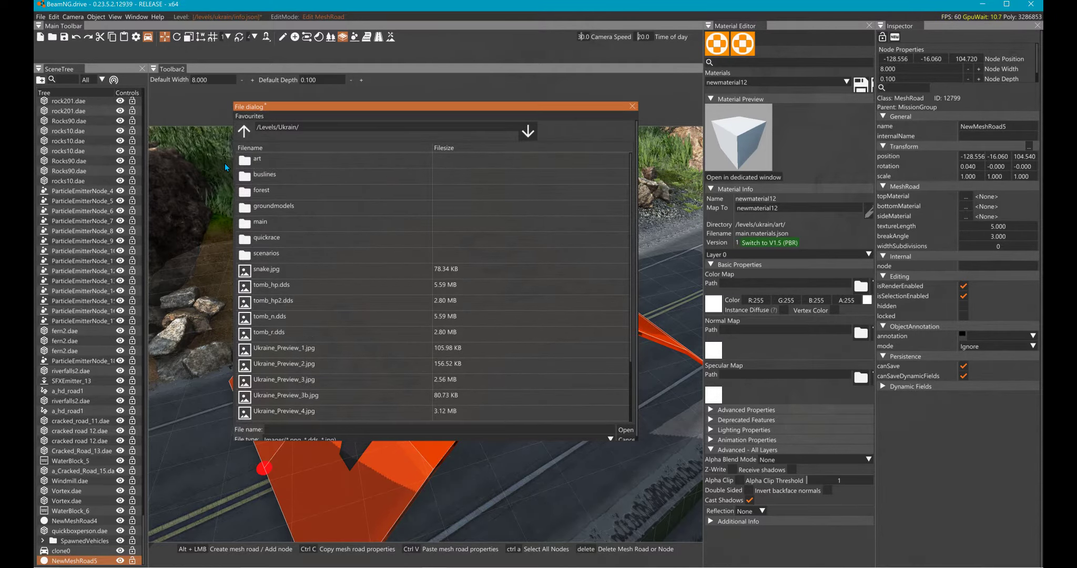
pyautogui.doubleClick(229, 160)
pyautogui.doubleClick(233, 207)
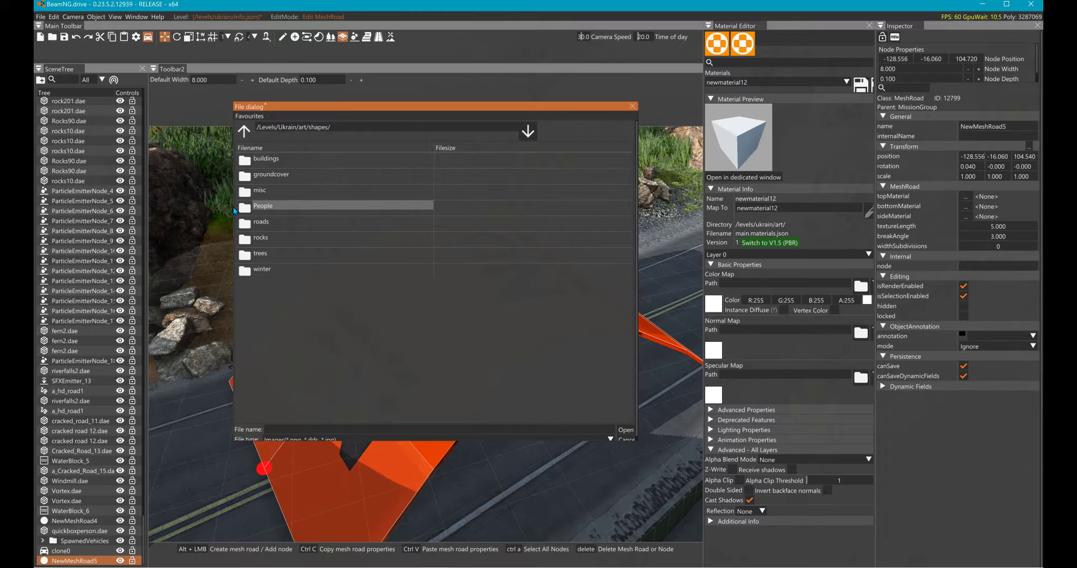
pyautogui.doubleClick(231, 191)
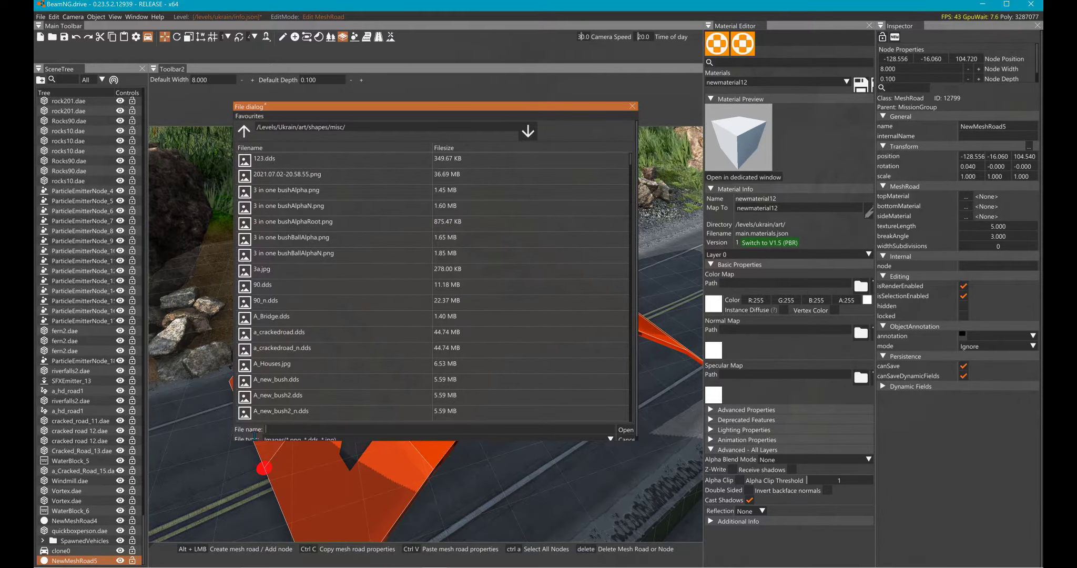
# - Filter the folder's images by "new" and load newtexture.png as the material's color map
pyautogui.write('new')
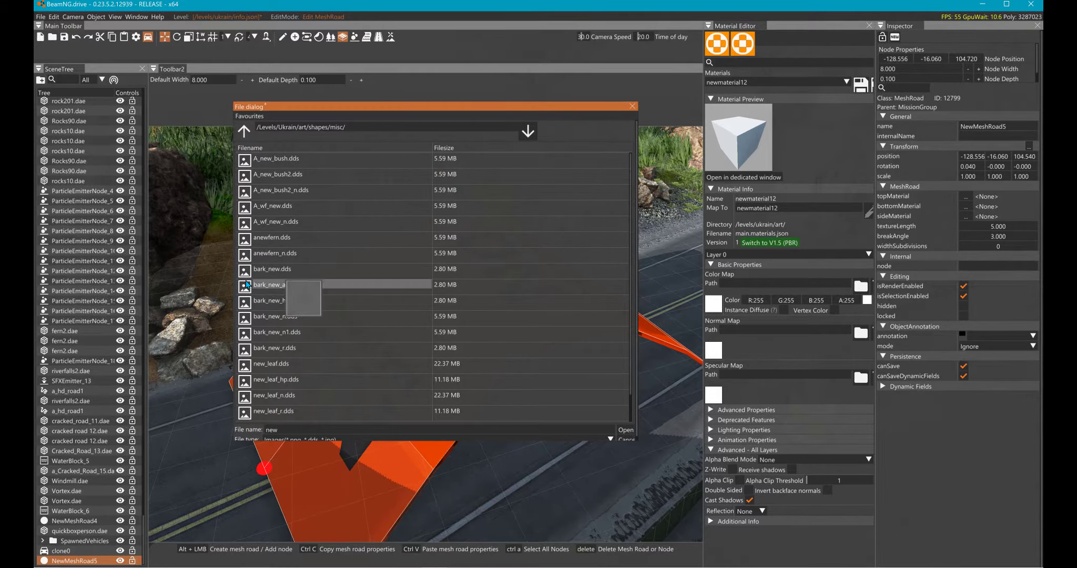
pyautogui.scroll(-1, 267, 361)
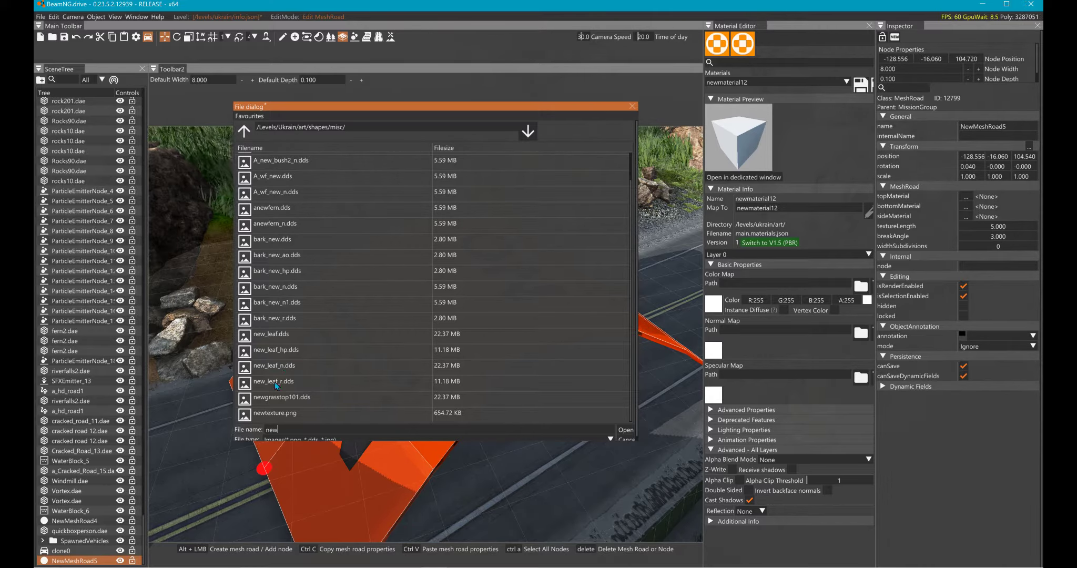
pyautogui.click(289, 411)
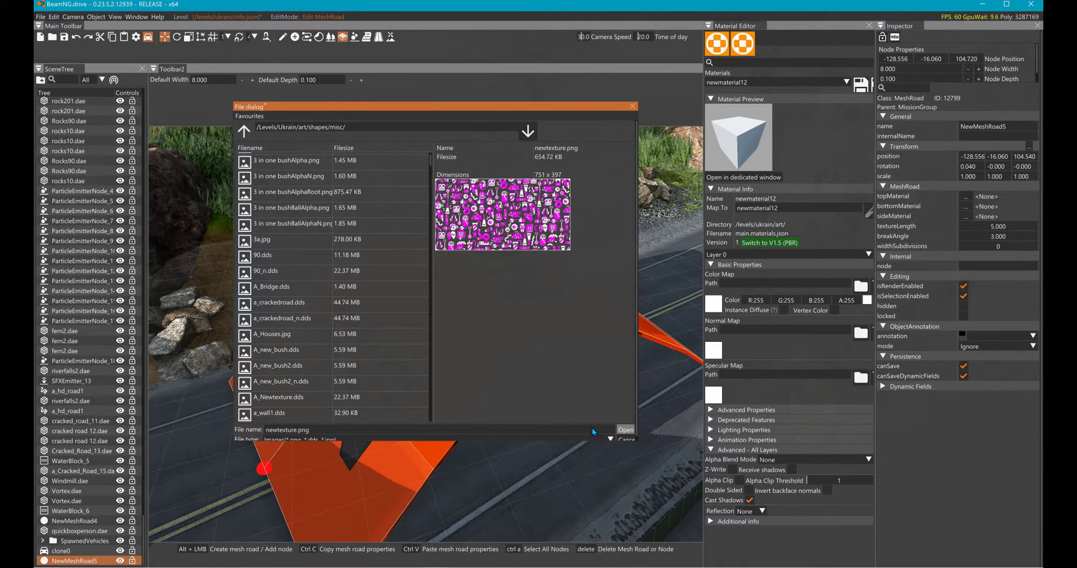
pyautogui.click(625, 430)
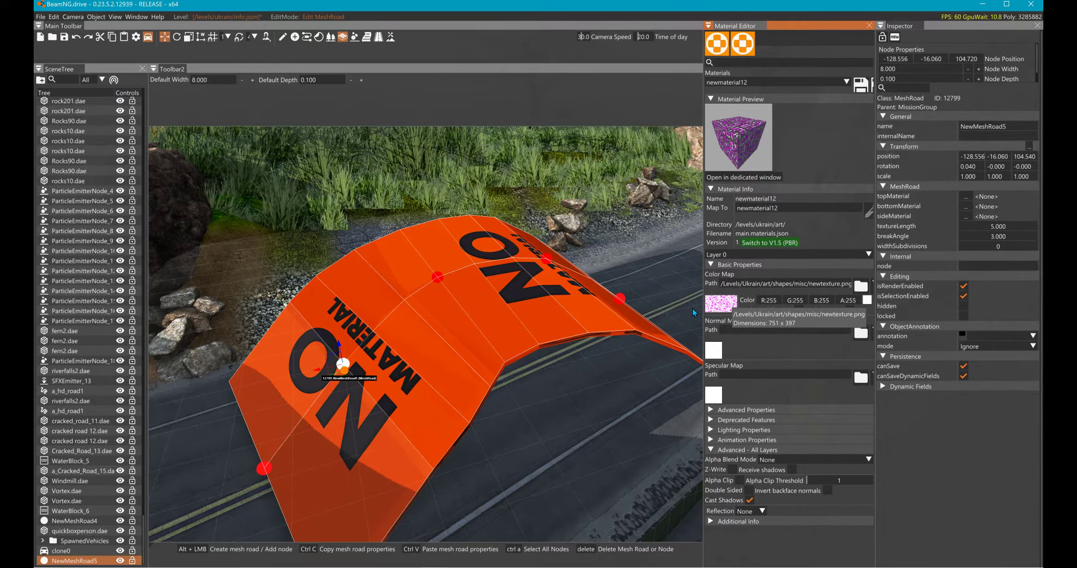
# - Open the dedicated material preview and enable Alpha Clip on newmaterial12 with a threshold of 25
pyautogui.click(735, 244)
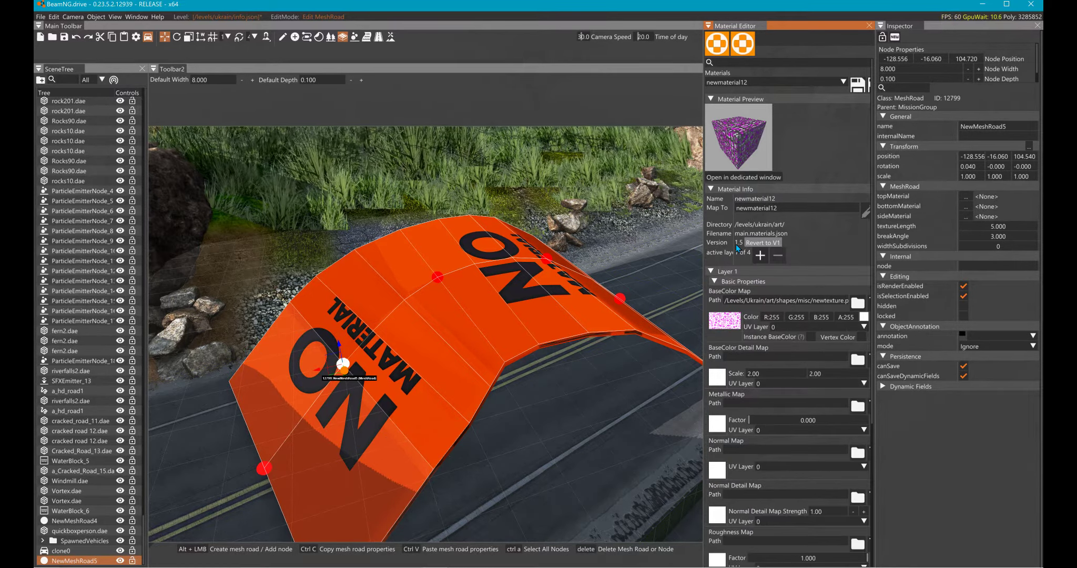
pyautogui.click(735, 244)
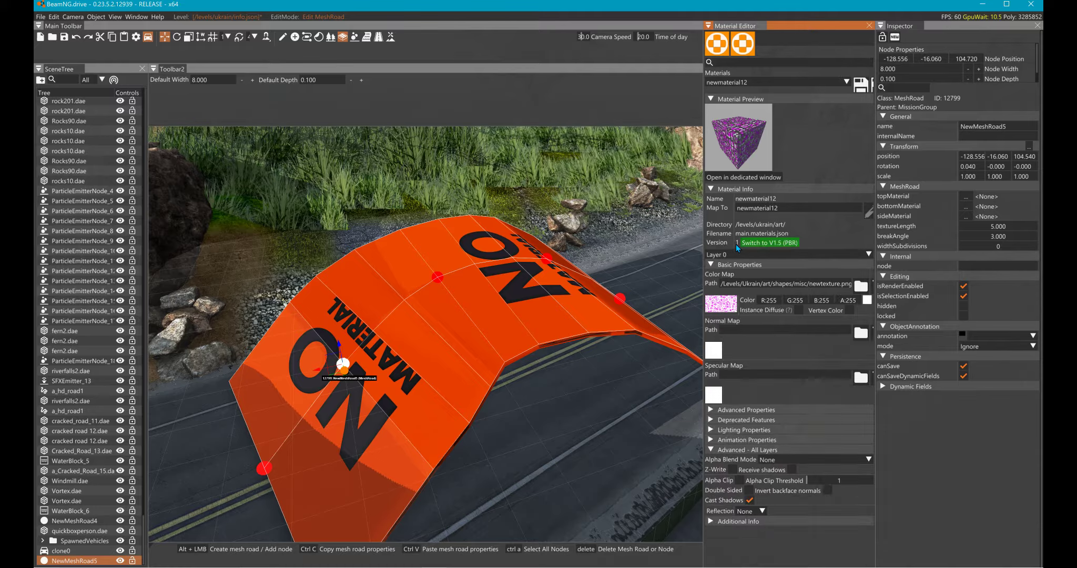
pyautogui.click(717, 177)
pyautogui.click(740, 392)
pyautogui.moveTo(807, 392); pyautogui.dragTo(830, 393)
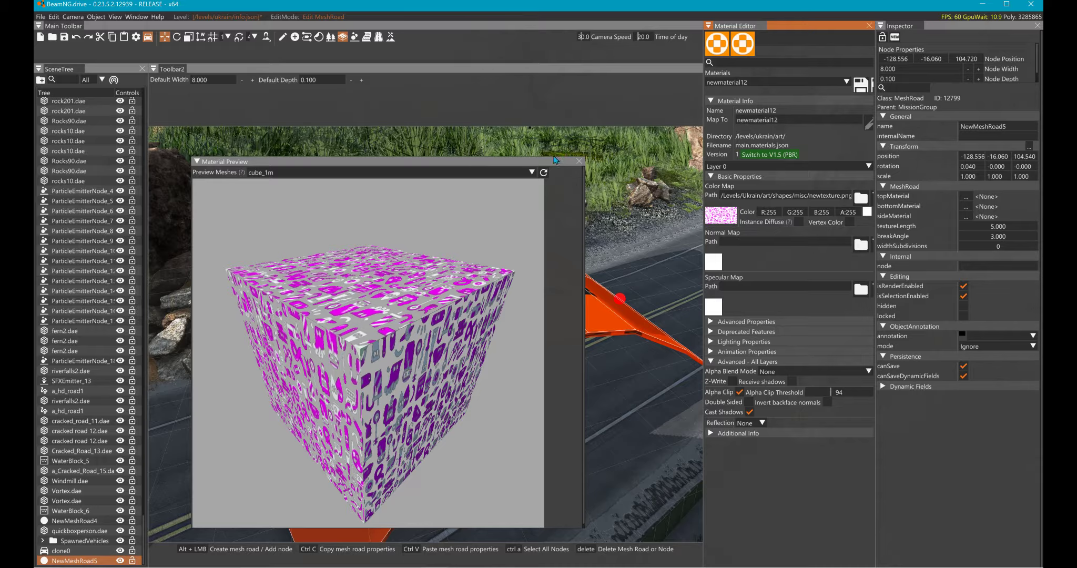
pyautogui.click(740, 391)
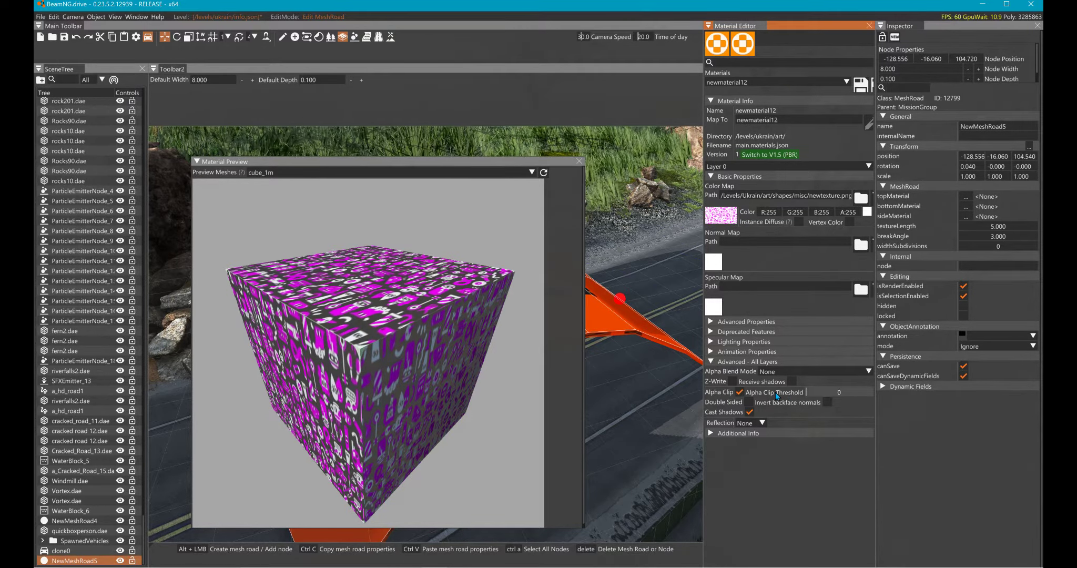
pyautogui.moveTo(813, 393)
pyautogui.mouseDown()
pyautogui.moveTo(846, 396)
pyautogui.moveTo(813, 394)
pyautogui.mouseUp()
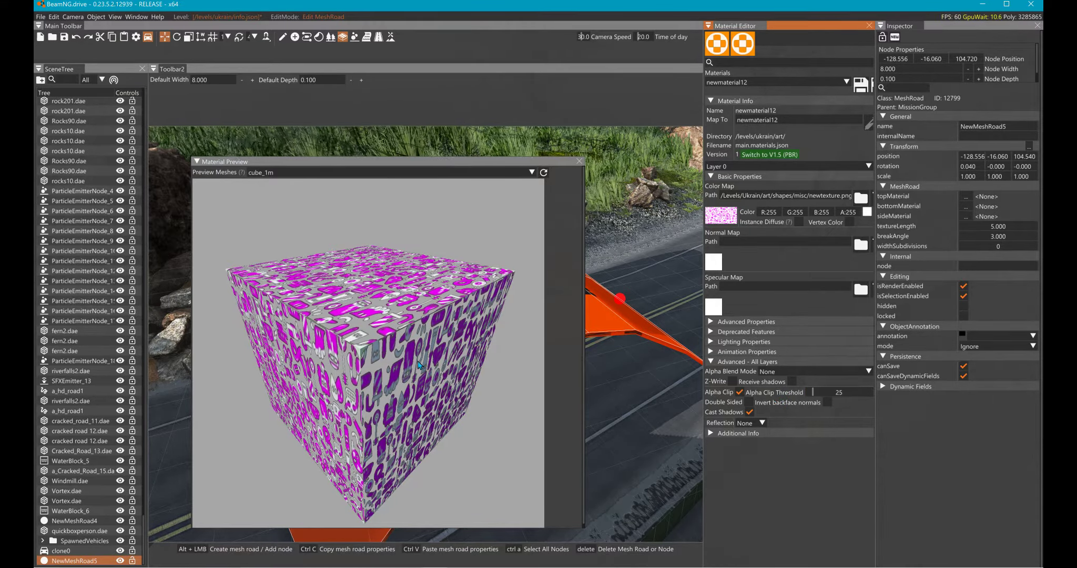
# - Check the texture edges up close, set the alpha clip threshold to 35, and make newmaterial12 double-sided, saving the material
pyautogui.scroll(2, 420, 365)
pyautogui.moveTo(354, 321); pyautogui.dragTo(372, 336)
pyautogui.scroll(3, 371, 336)
pyautogui.scroll(-1, 401, 338)
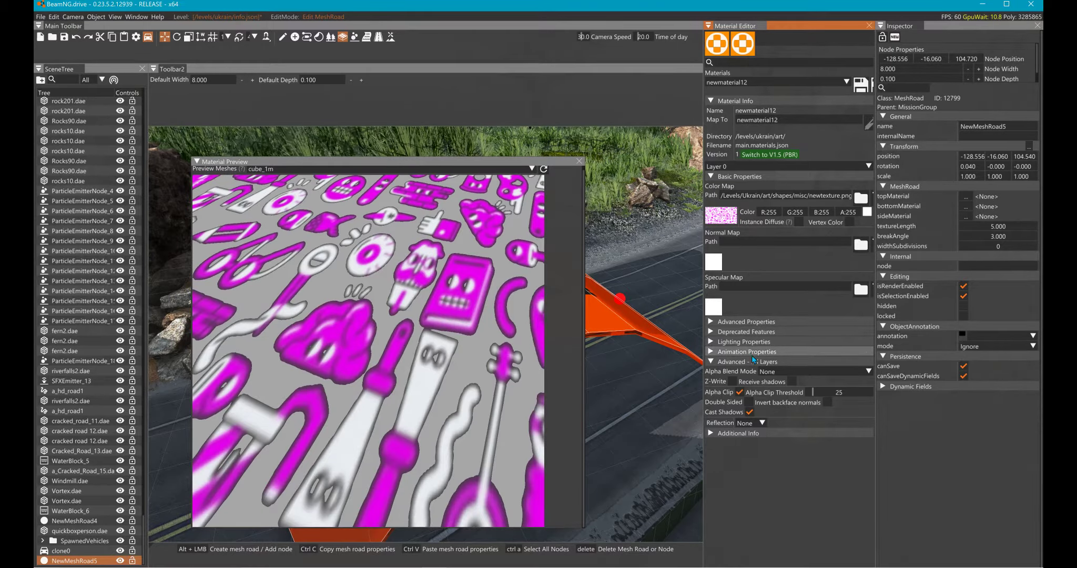
pyautogui.moveTo(812, 392); pyautogui.dragTo(781, 397)
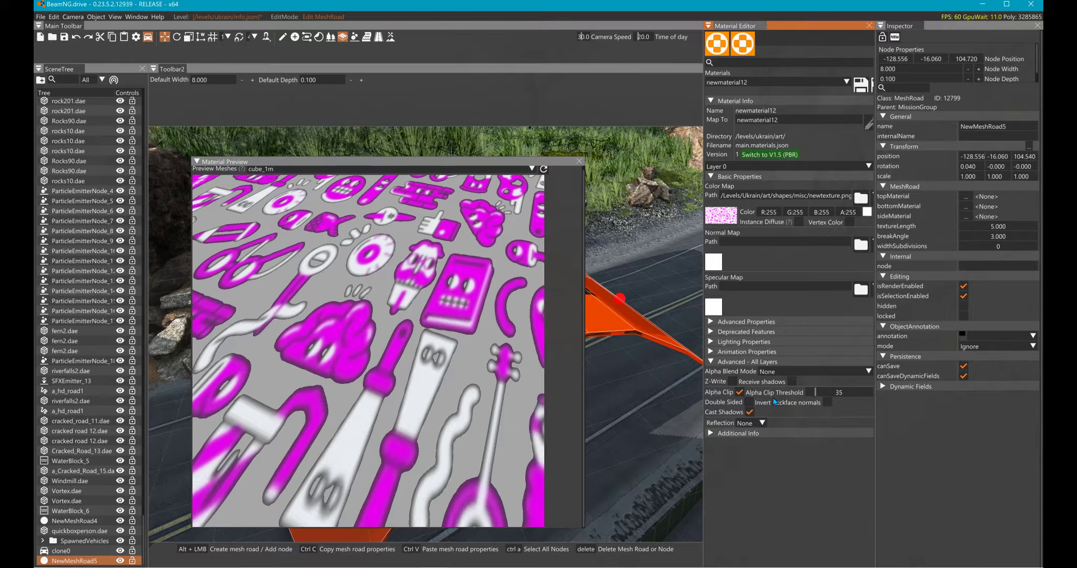
pyautogui.click(718, 403)
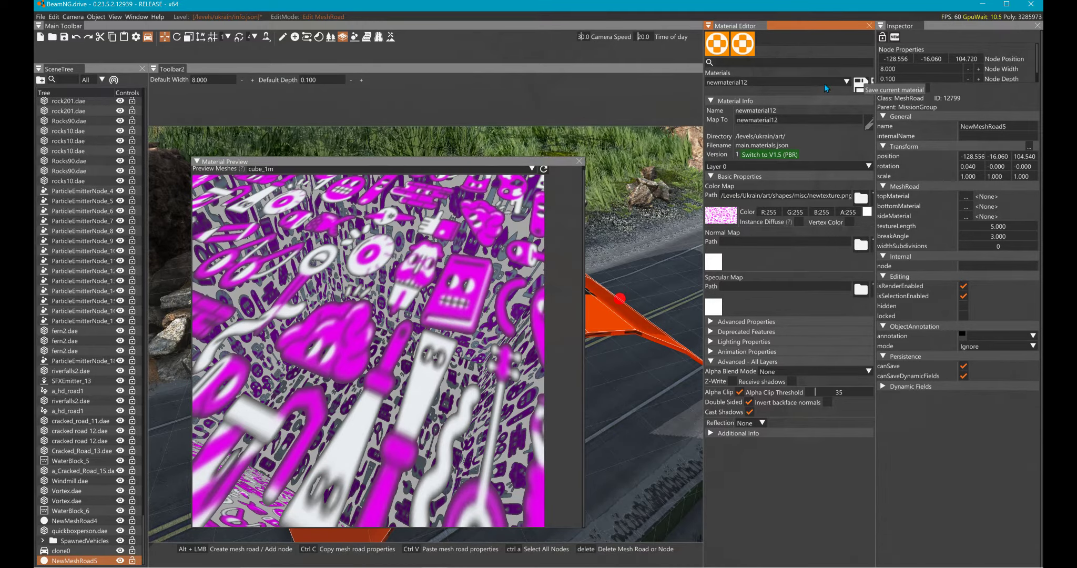
pyautogui.click(579, 161)
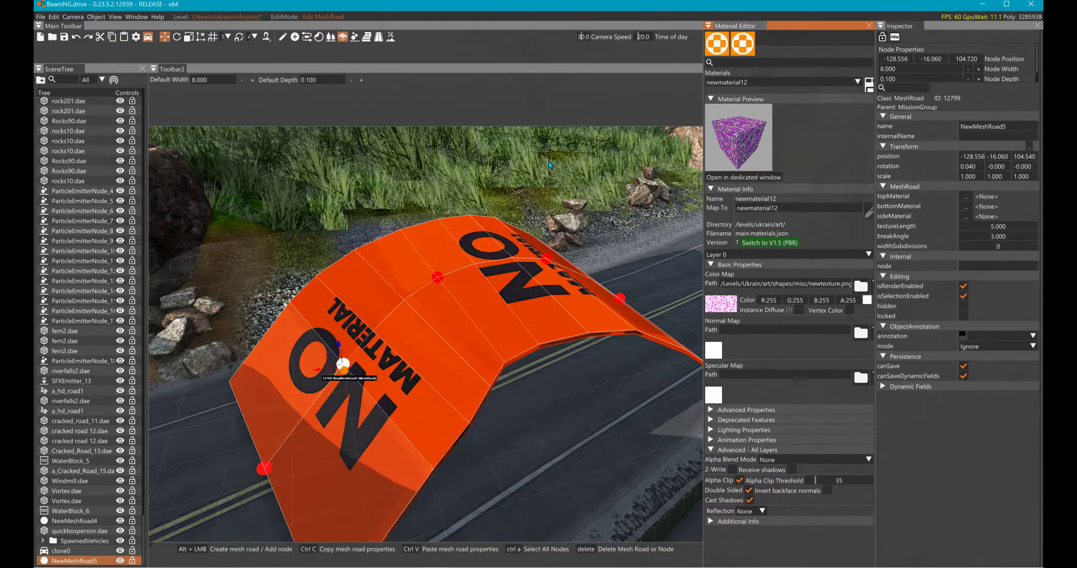
# - Select the mesh road arch and assign newmaterial12 as its top material
pyautogui.click(456, 305)
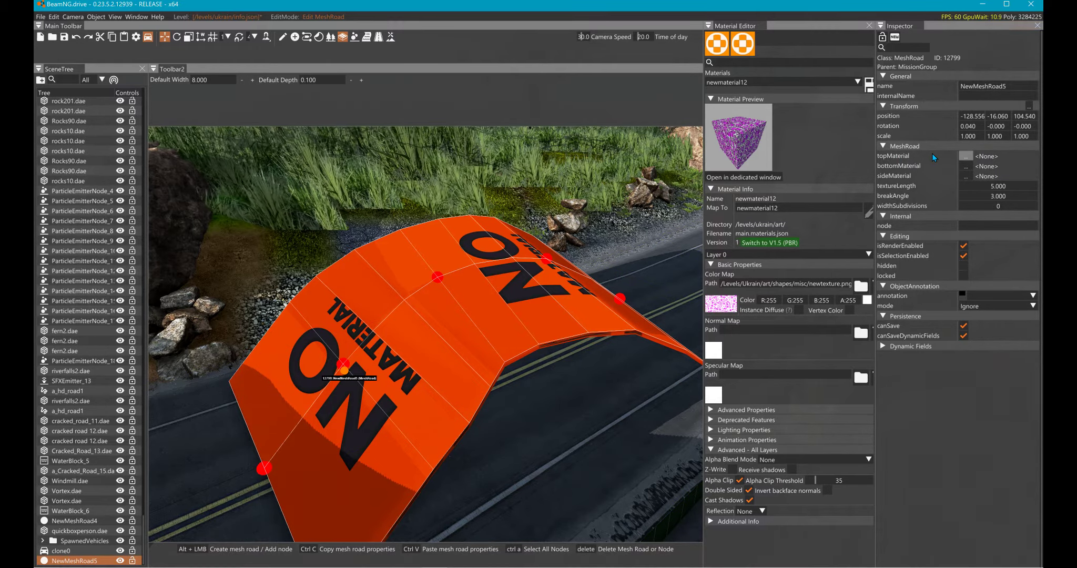
pyautogui.click(967, 157)
pyautogui.write('122')
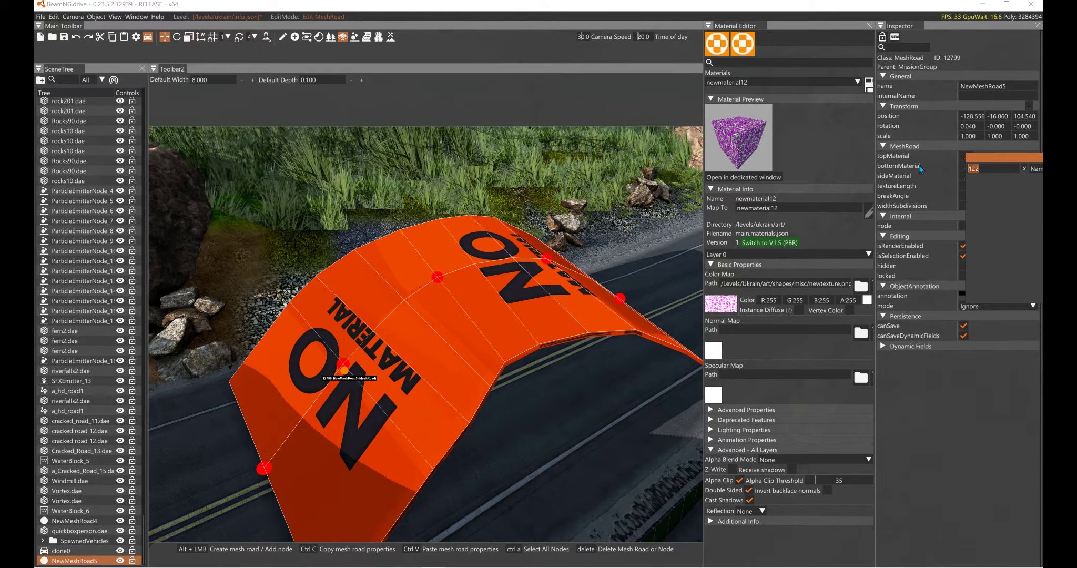
pyautogui.press('BackSpace')
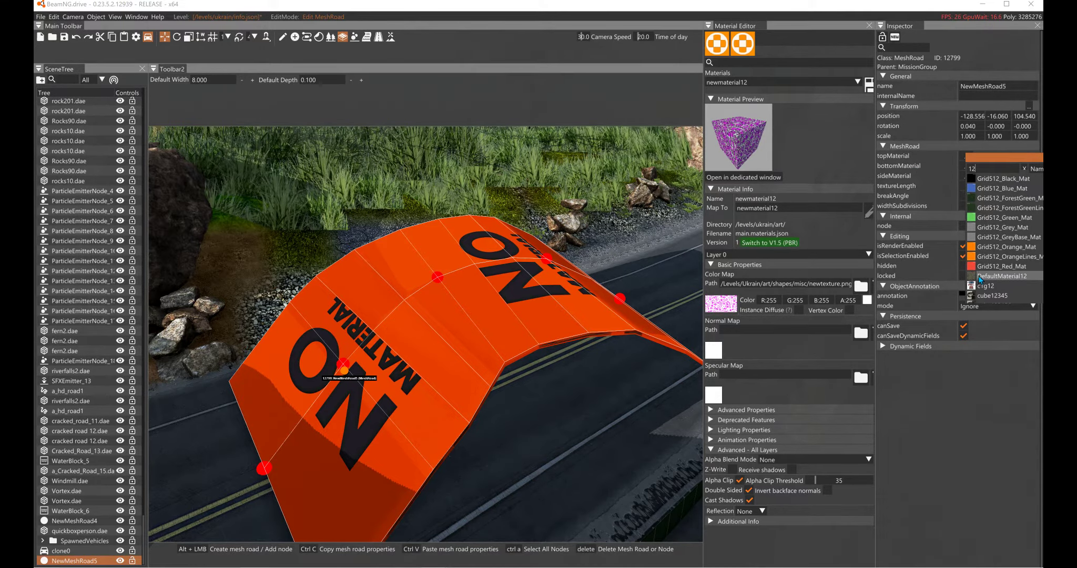
pyautogui.scroll(-1, 979, 280)
pyautogui.click(971, 299)
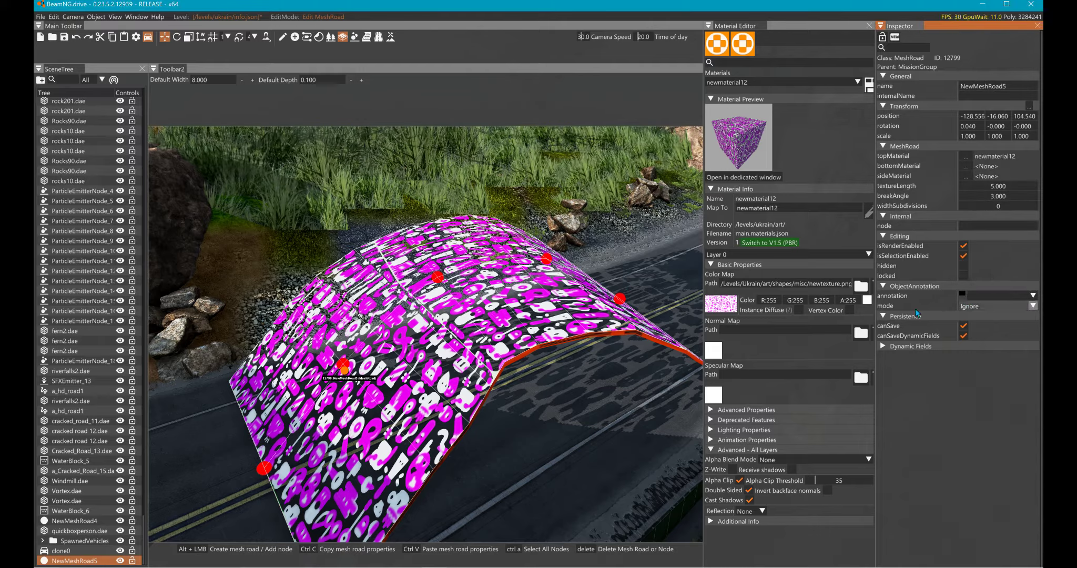
# - Assign newmaterial12 as the bottom material of the mesh road, checking from underneath the arch
pyautogui.press('w')
pyautogui.moveTo(426, 334); pyautogui.dragTo(534, 351, button='right')
pyautogui.press('w')
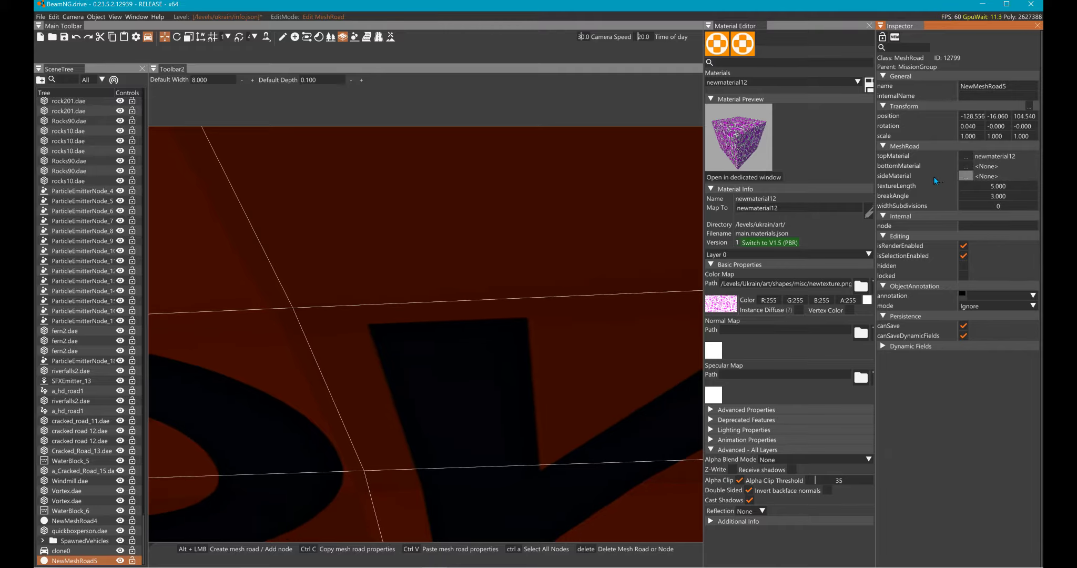
pyautogui.click(965, 166)
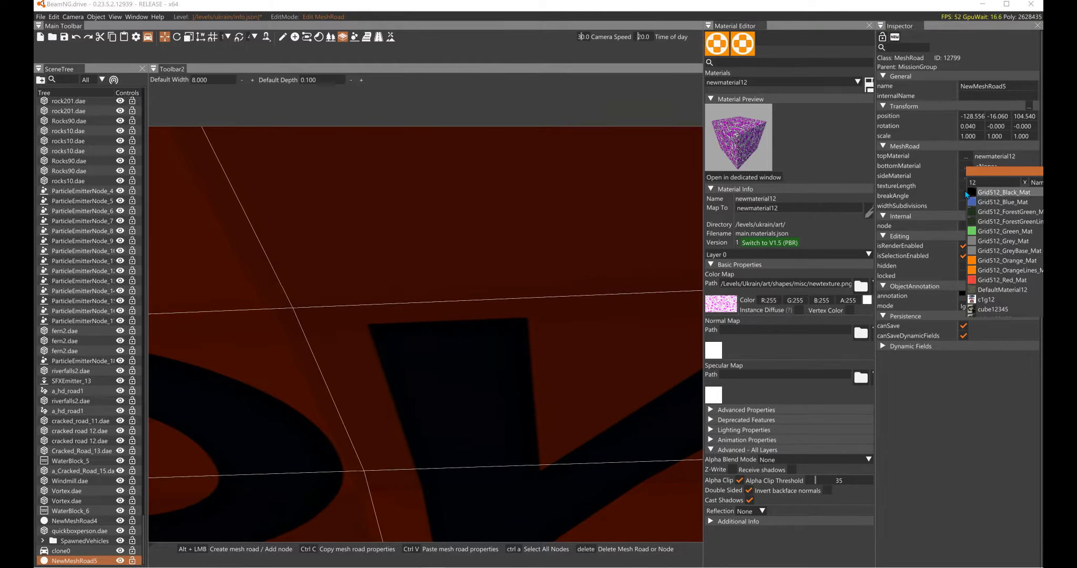
pyautogui.scroll(-2, 977, 268)
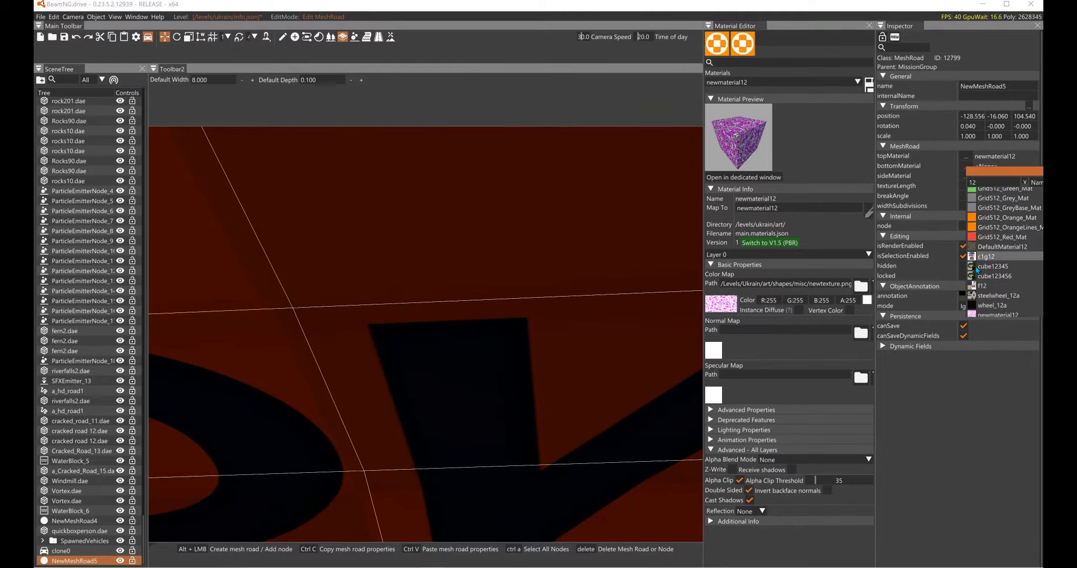
pyautogui.click(967, 315)
# - Switch the material's Double Sided option off and on again to compare how the arch's underside looks
pyautogui.moveTo(585, 349); pyautogui.dragTo(581, 334, button='right')
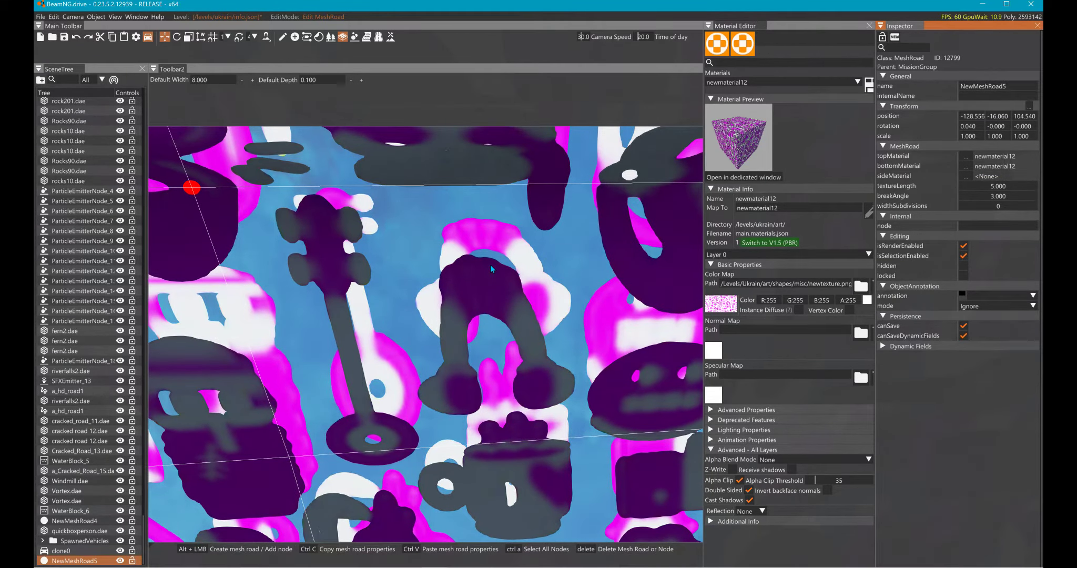
pyautogui.click(716, 491)
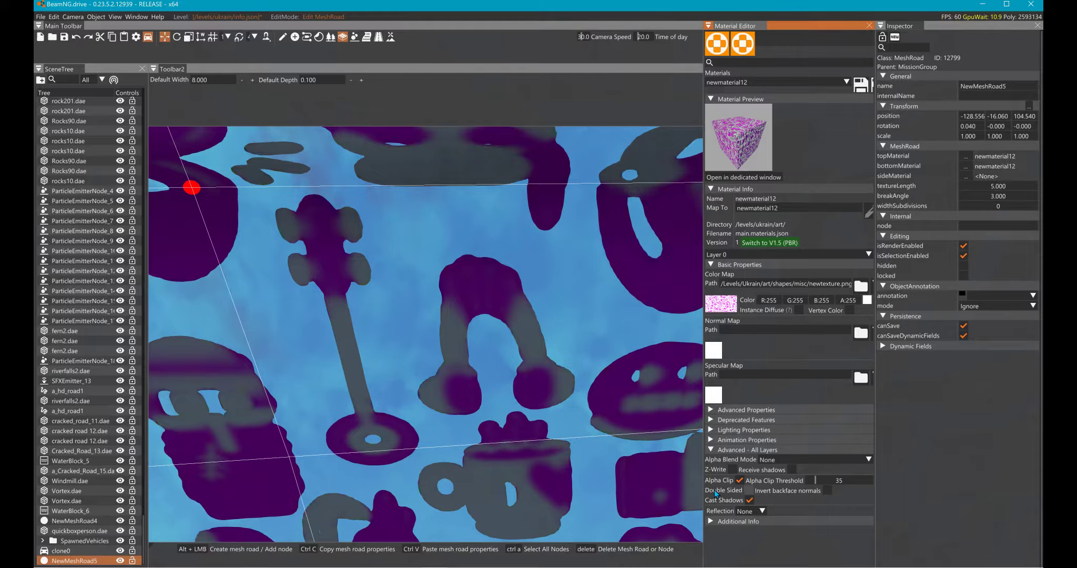
pyautogui.click(716, 491)
pyautogui.click(715, 492)
pyautogui.click(712, 492)
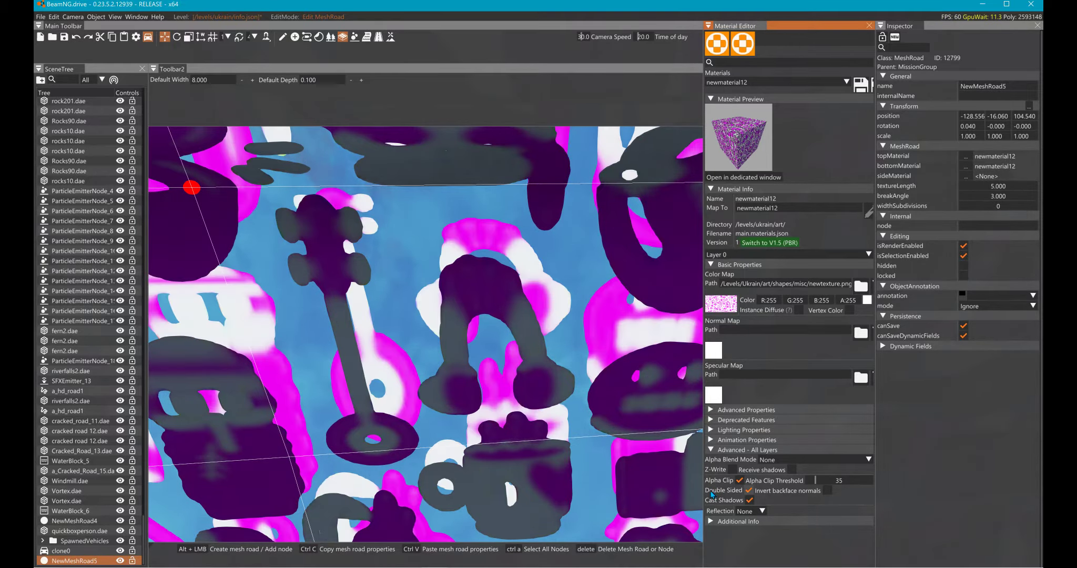
# - Assign bld_glass_transparent as the mesh road's side material, viewing the arch from its edge
pyautogui.press('s')
pyautogui.moveTo(523, 377); pyautogui.dragTo(384, 427, button='right')
pyautogui.press('d')
pyautogui.press('w')
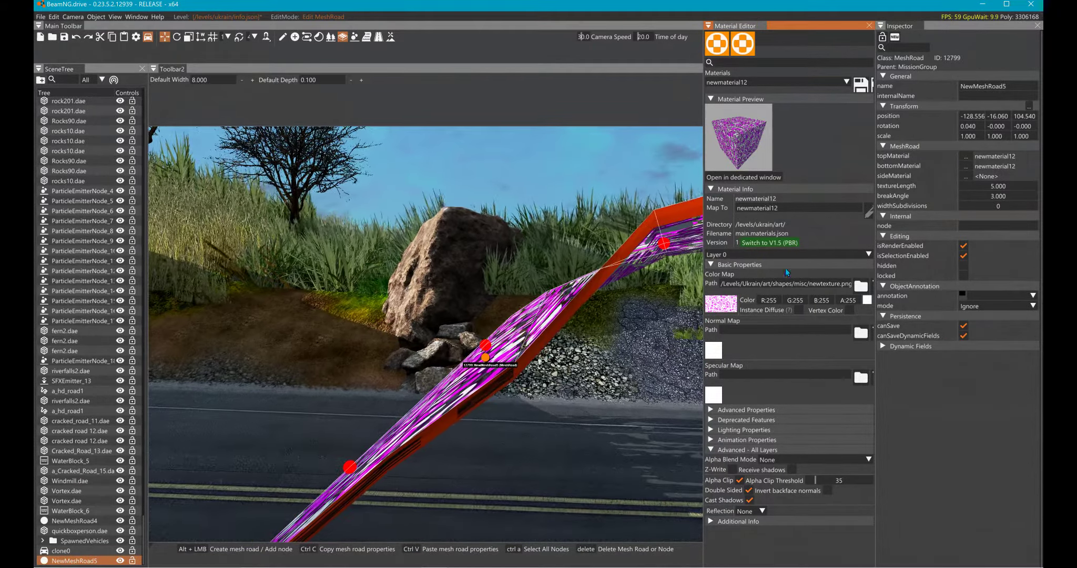
pyautogui.click(966, 176)
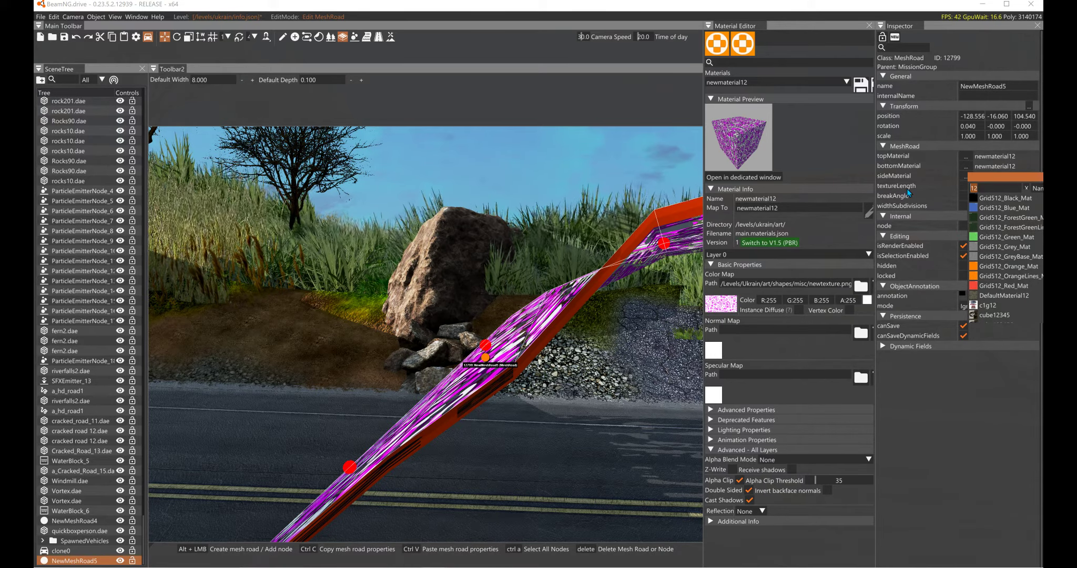
pyautogui.write('tr')
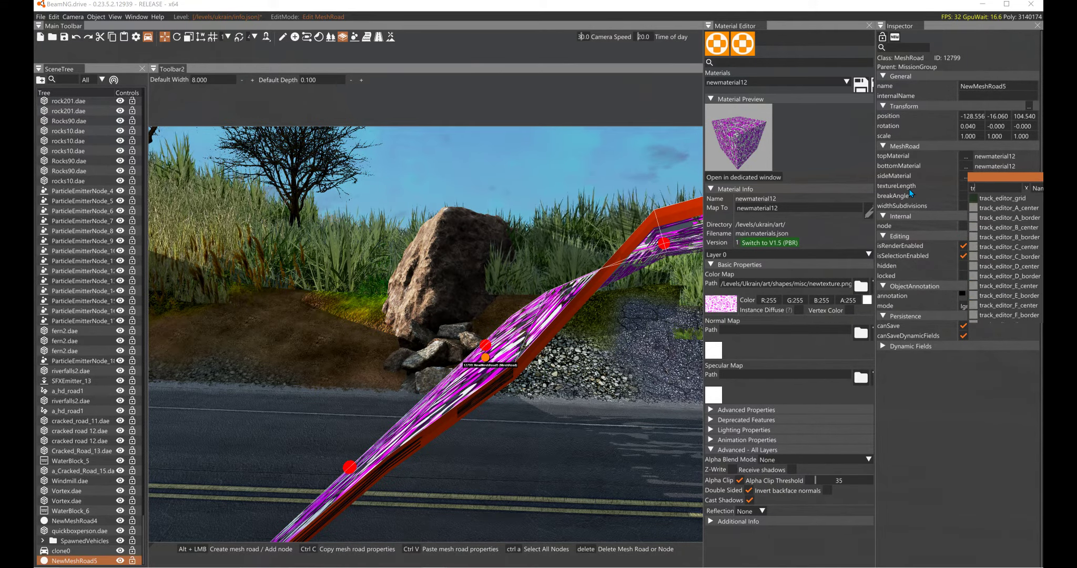
pyautogui.write('an')
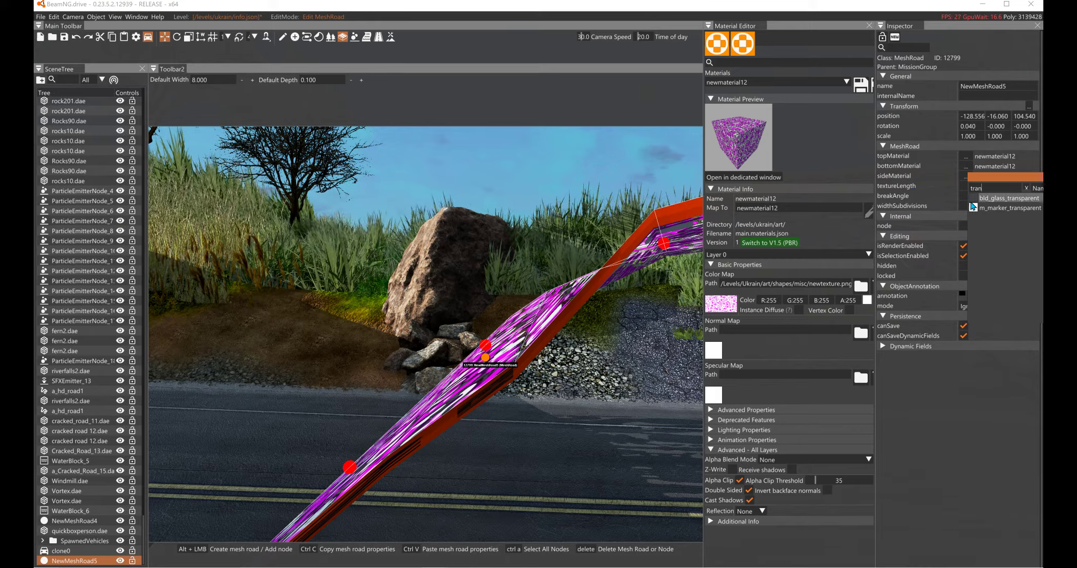
pyautogui.click(973, 201)
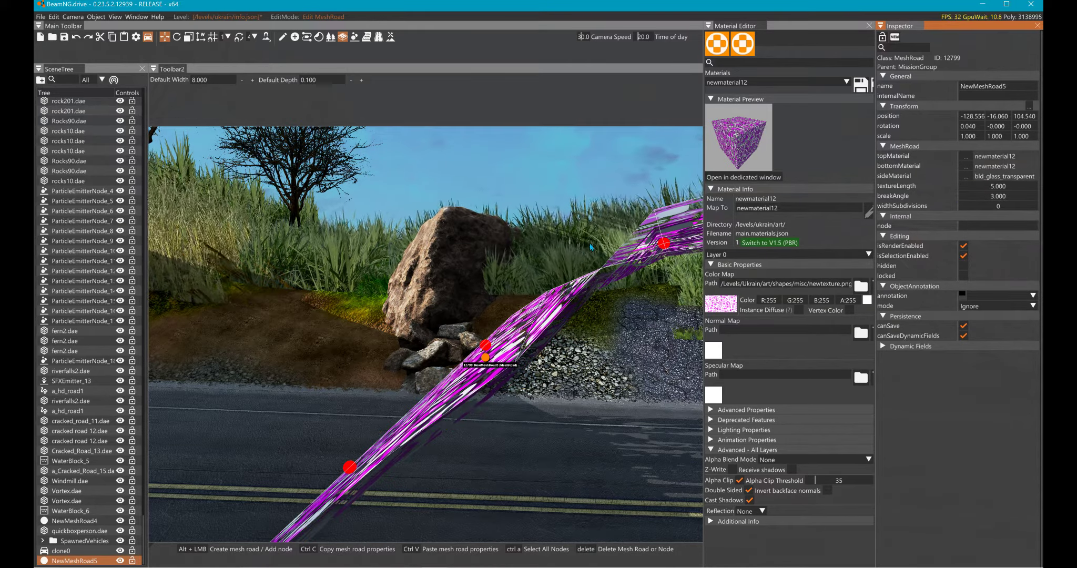
# - Assign newmaterial12 as the mesh road's side material and inspect the arch's edge up close
pyautogui.moveTo(590, 247); pyautogui.dragTo(626, 281, button='right')
pyautogui.click(940, 180)
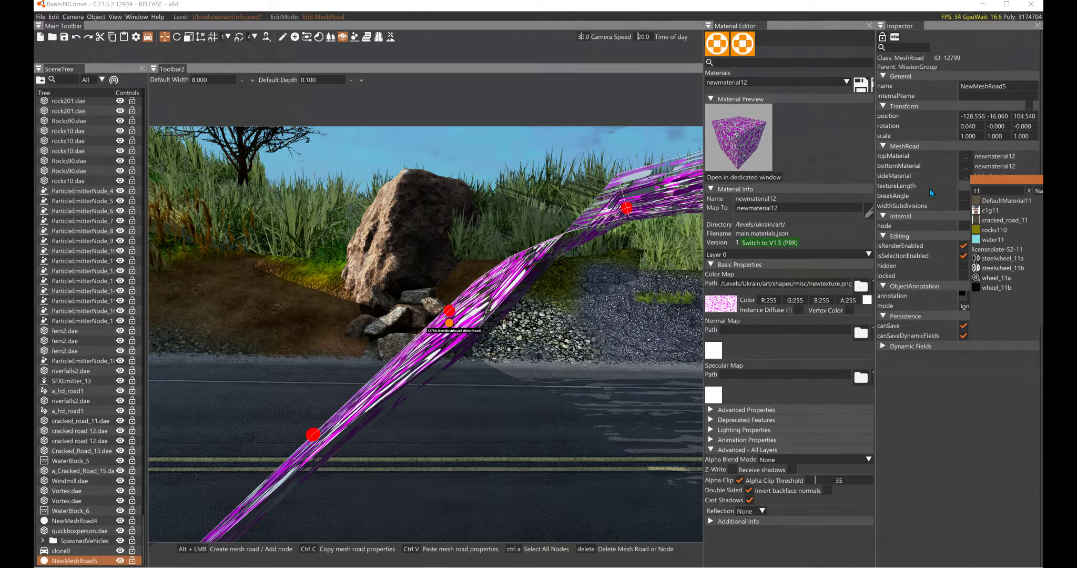
pyautogui.press('BackSpace')
pyautogui.write('2')
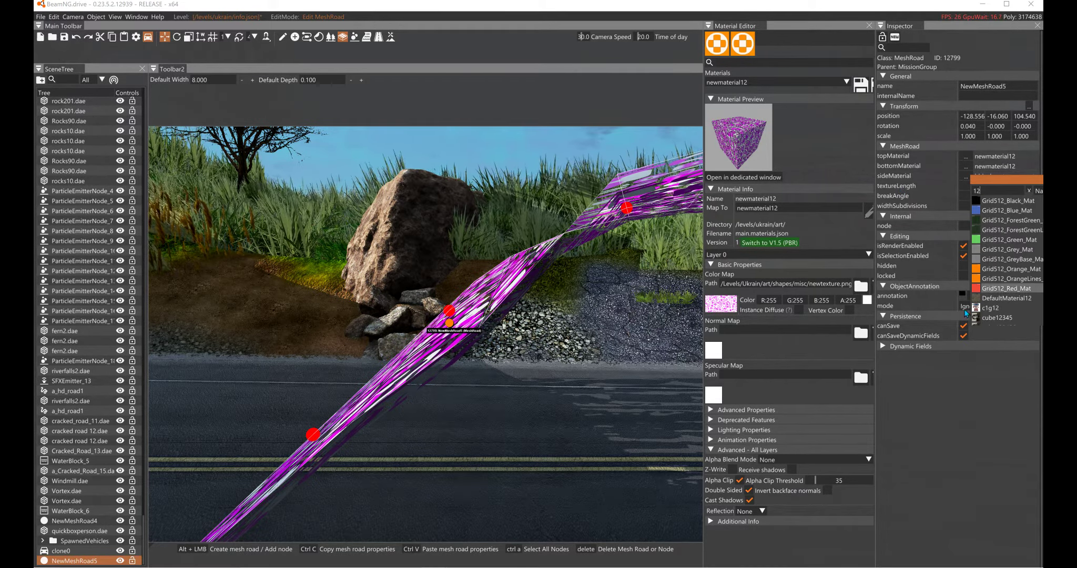
pyautogui.scroll(-1, 967, 310)
pyautogui.click(966, 323)
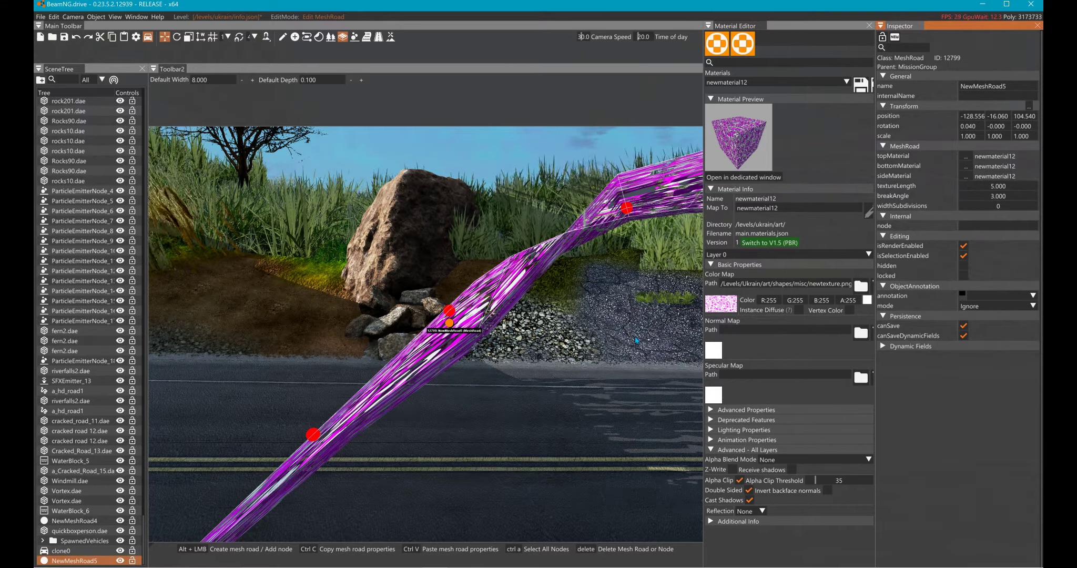
pyautogui.moveTo(610, 318); pyautogui.dragTo(563, 340, button='right')
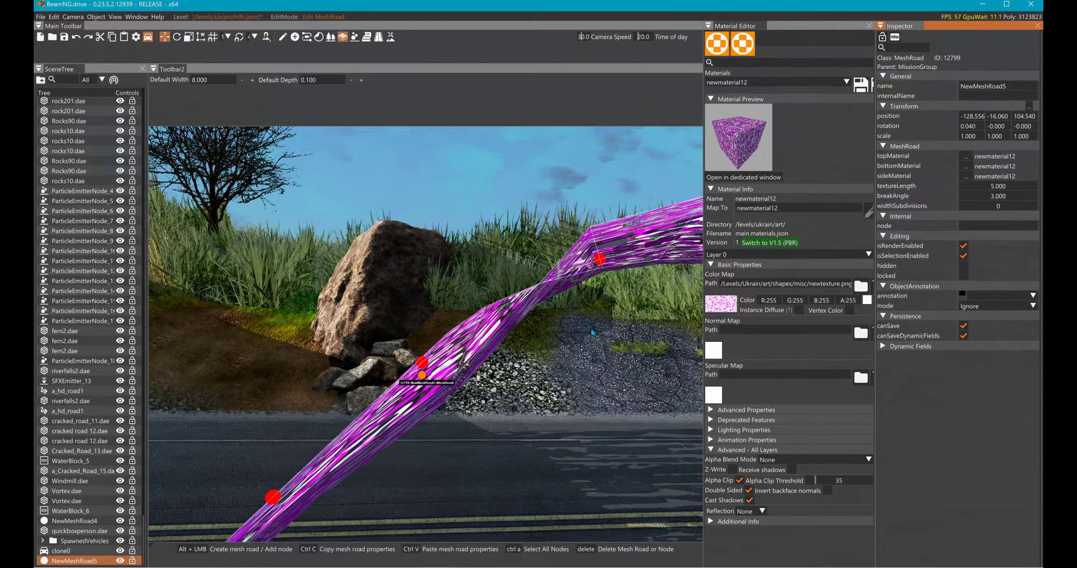
pyautogui.press('w')
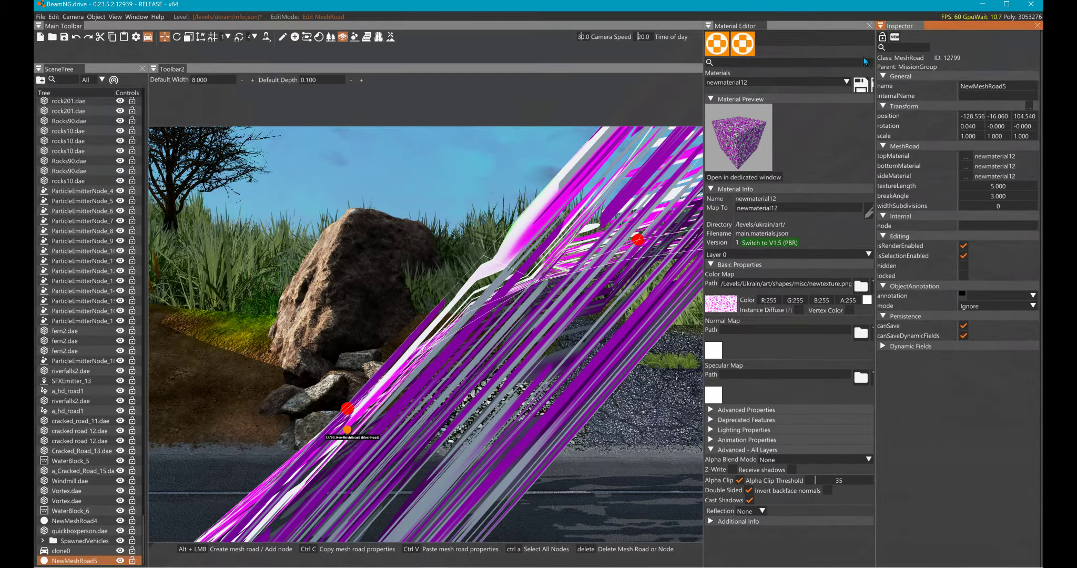
pyautogui.press('s')
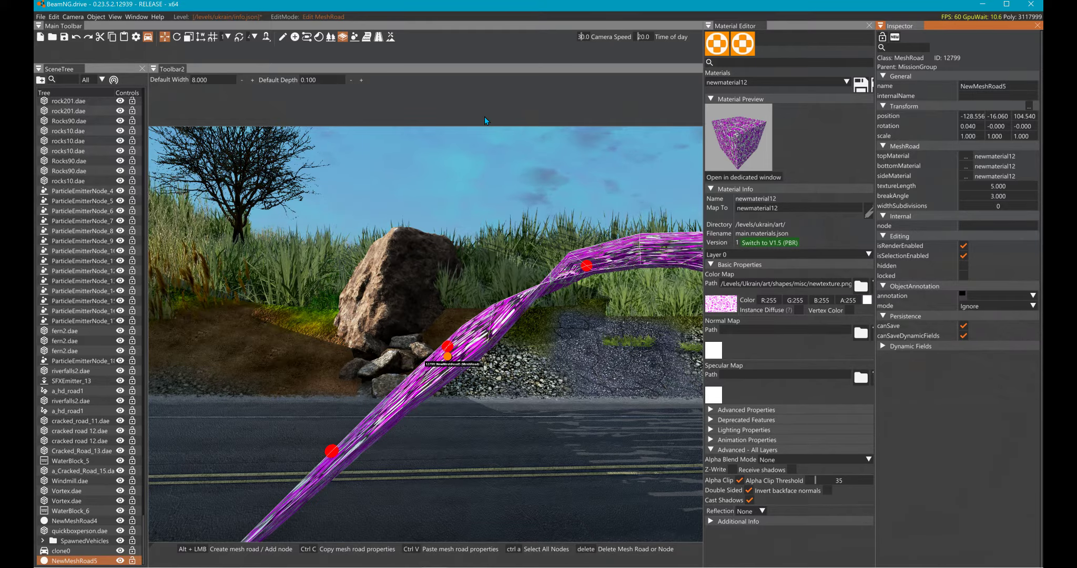
# - Select all nodes of the mesh road and set their node depth to 10
pyautogui.hotkey('ctrl', 'a')
pyautogui.moveTo(903, 70); pyautogui.dragTo(847, 79)
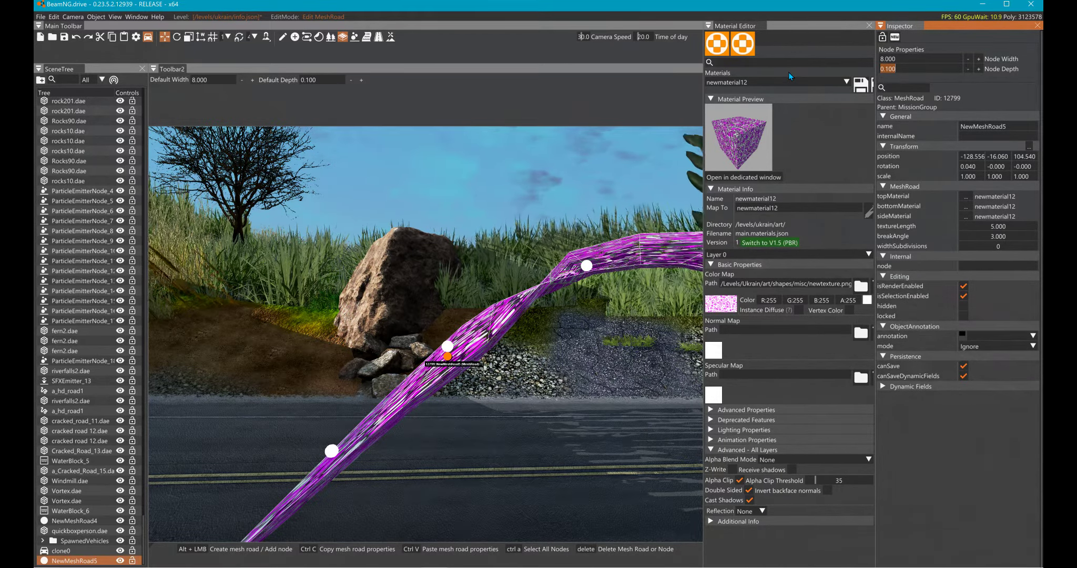
pyautogui.write('10')
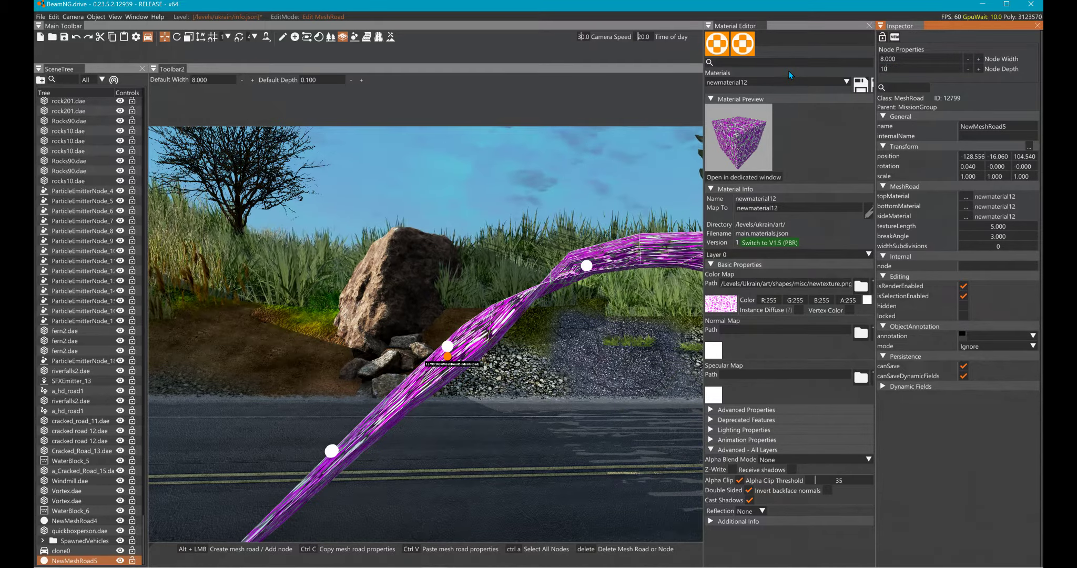
pyautogui.press('Return')
# - Lower the mesh road's end node near the double yellow line to a height of about 102.5
pyautogui.moveTo(364, 259); pyautogui.dragTo(447, 300, button='right')
pyautogui.press('a')
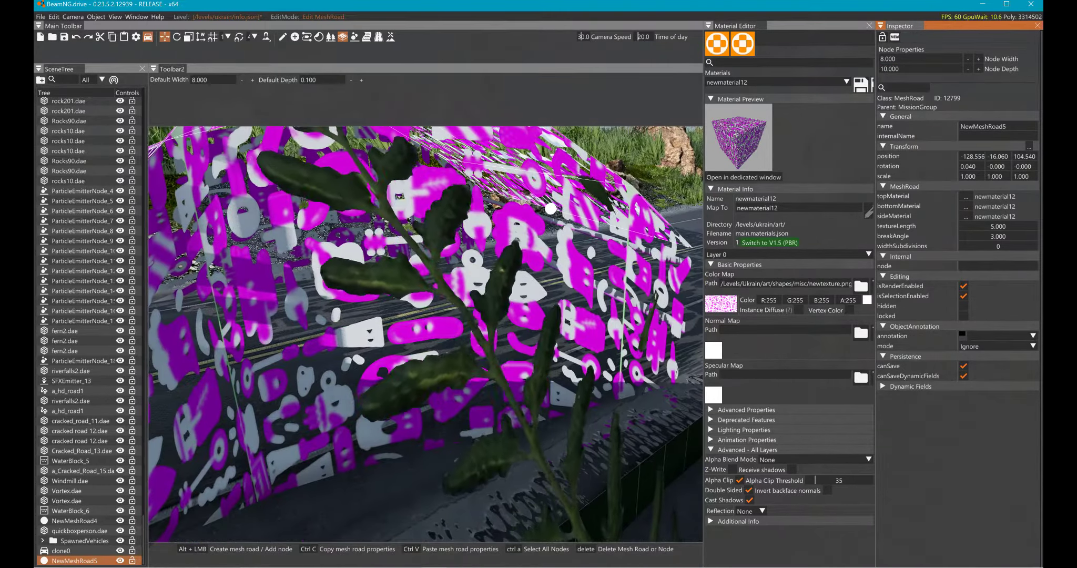
pyautogui.press('a')
pyautogui.moveTo(364, 259); pyautogui.dragTo(341, 272, button='right')
pyautogui.press('a')
pyautogui.press('a')
pyautogui.press('d')
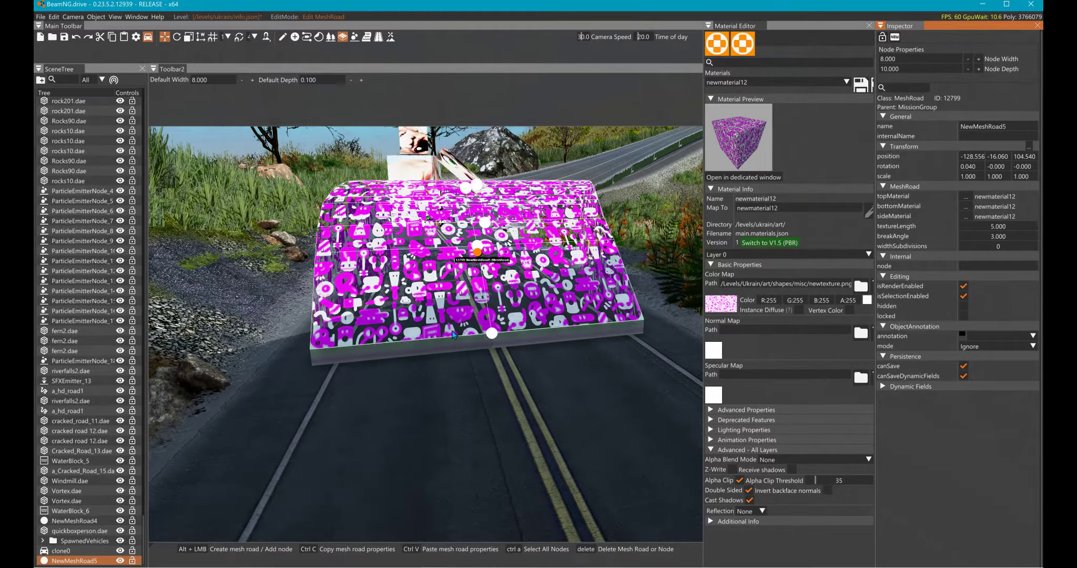
pyautogui.click(453, 335)
pyautogui.moveTo(460, 334); pyautogui.dragTo(460, 344)
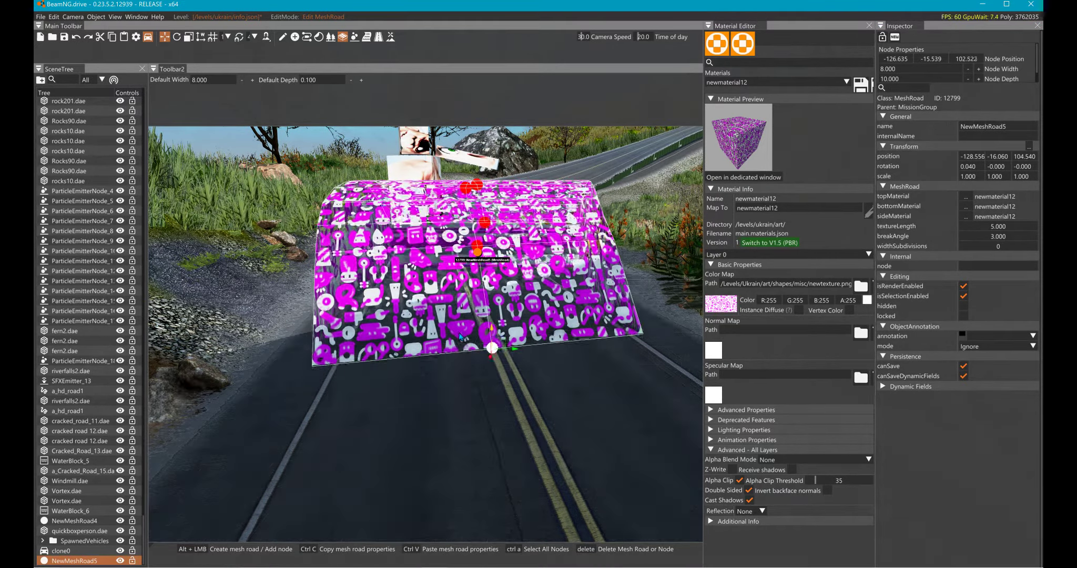
# - Lower the end node on the gnome statue's side of the mesh road to a height of about 102.0
pyautogui.moveTo(482, 275)
pyautogui.mouseDown(button='right')
pyautogui.moveTo(552, 232)
pyautogui.moveTo(453, 258)
pyautogui.moveTo(471, 259)
pyautogui.mouseUp(button='right')
pyautogui.press('w')
pyautogui.press('s')
pyautogui.click(449, 271)
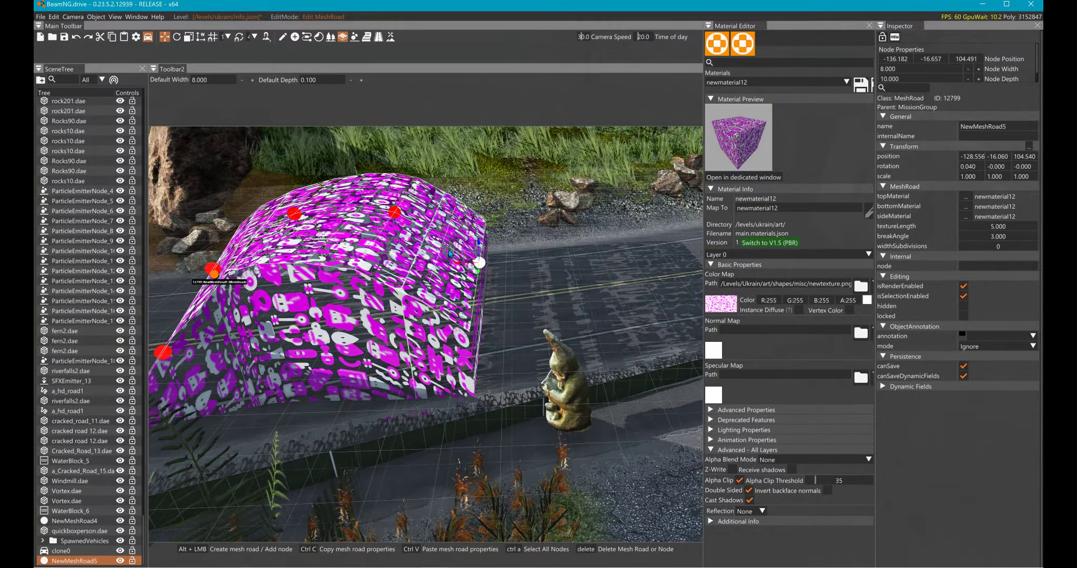
pyautogui.moveTo(460, 251); pyautogui.dragTo(464, 318)
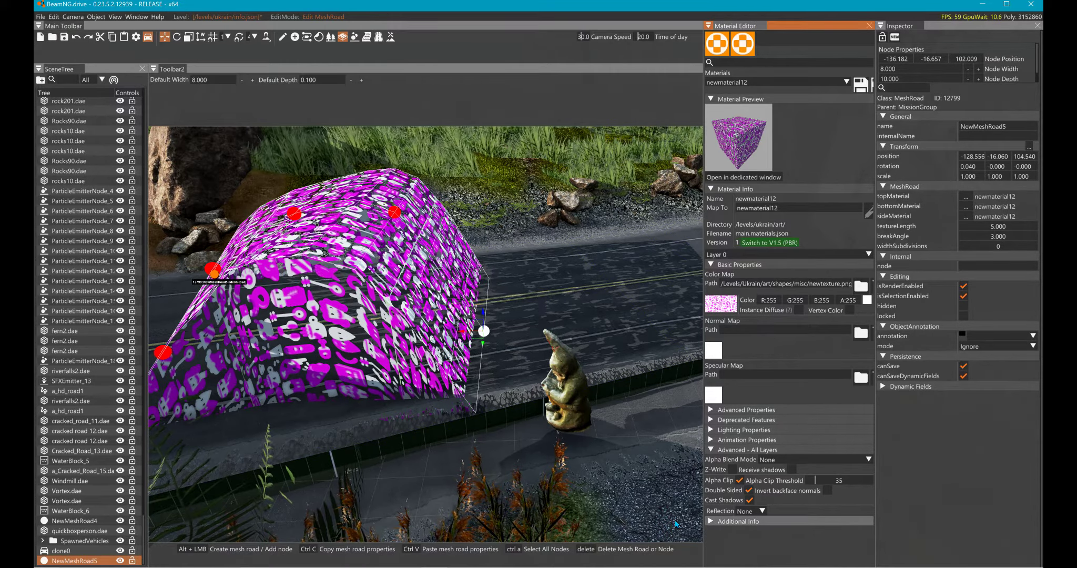
# - Set newmaterial12's ground type to DIRT_LOOSE_DUSTY in its additional info
pyautogui.click(710, 521)
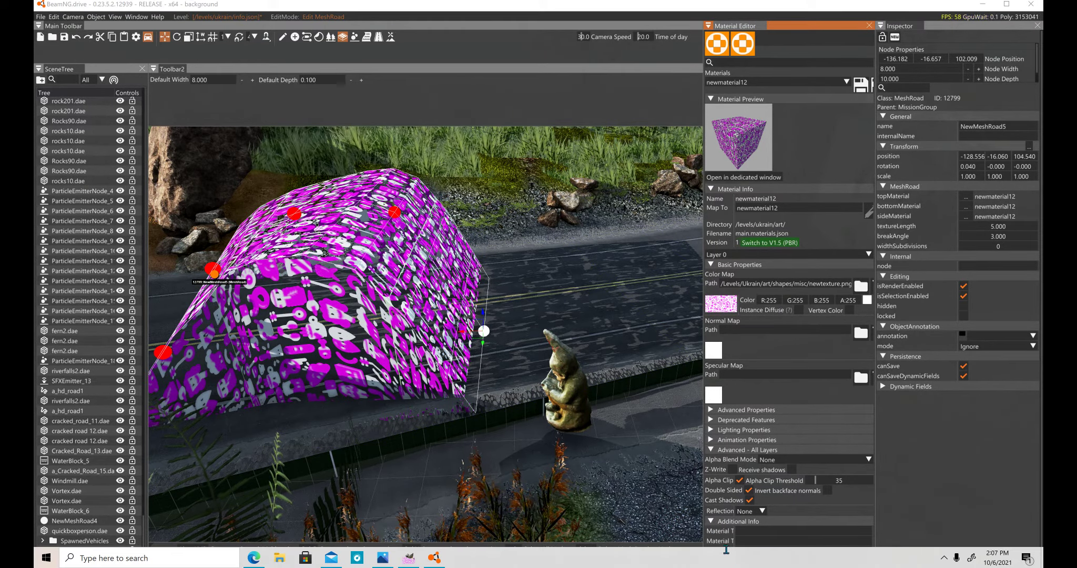
pyautogui.click(637, 497)
pyautogui.click(726, 561)
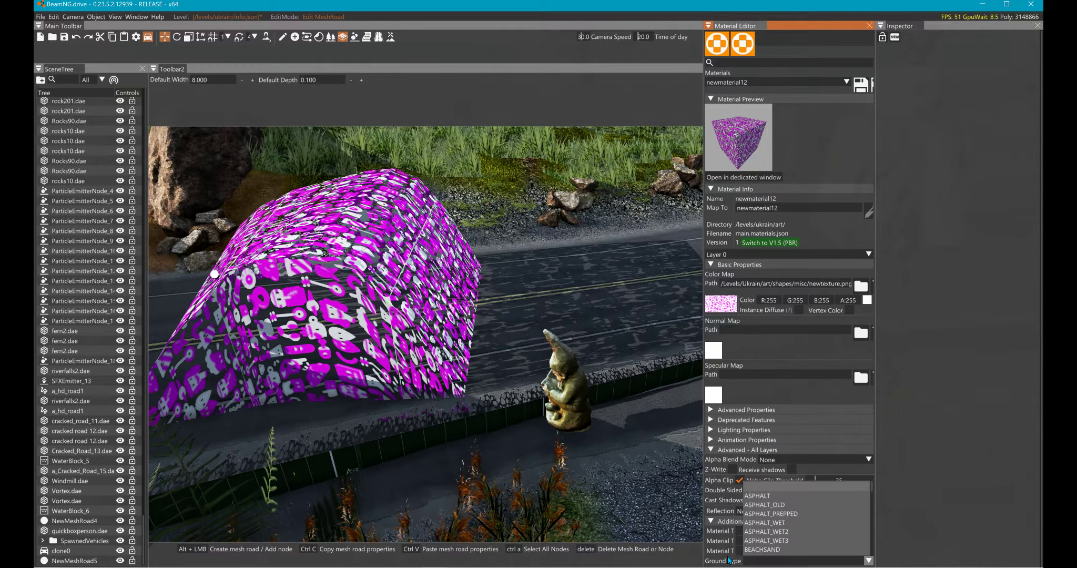
pyautogui.scroll(-3, 750, 550)
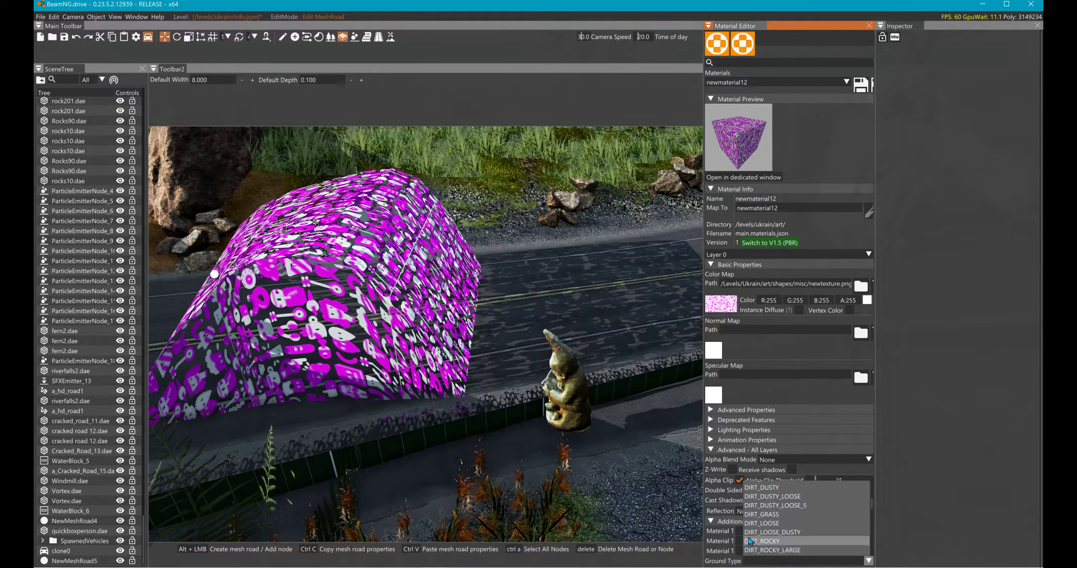
pyautogui.click(751, 532)
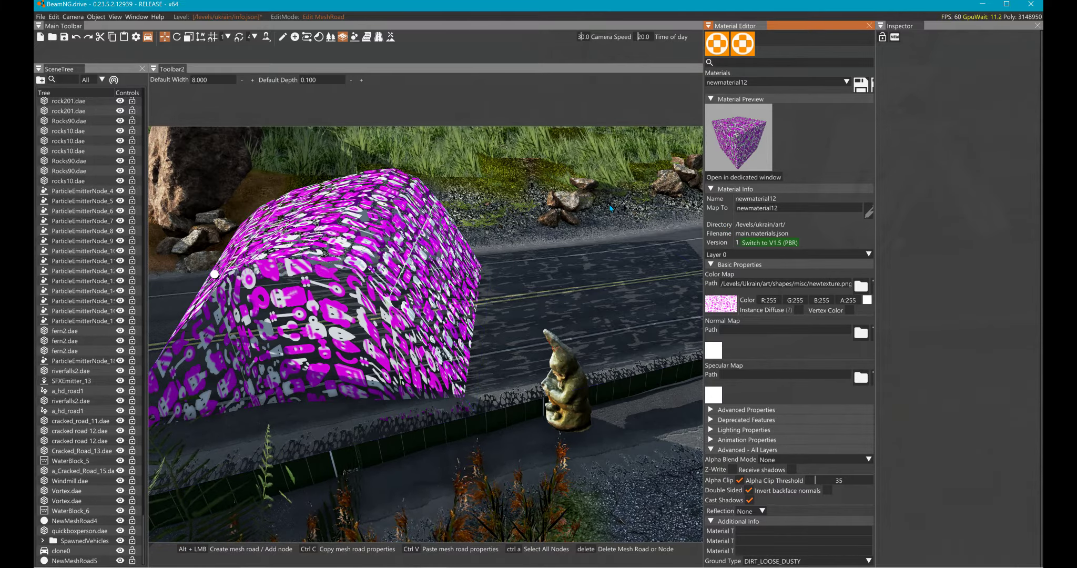
# - Extend the mesh road's end node toward the blue pickup to about X -119.8 and height 102.2, forming a gentler ramp
pyautogui.moveTo(518, 261); pyautogui.dragTo(488, 156, button='right')
pyautogui.press('s')
pyautogui.click(508, 301)
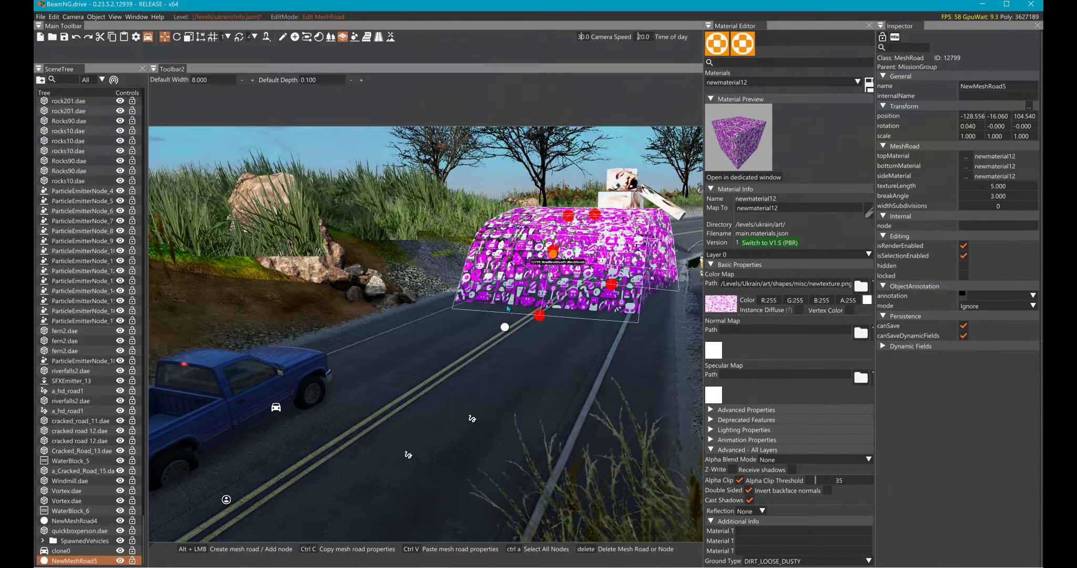
pyautogui.click(539, 314)
pyautogui.moveTo(495, 319); pyautogui.dragTo(390, 436)
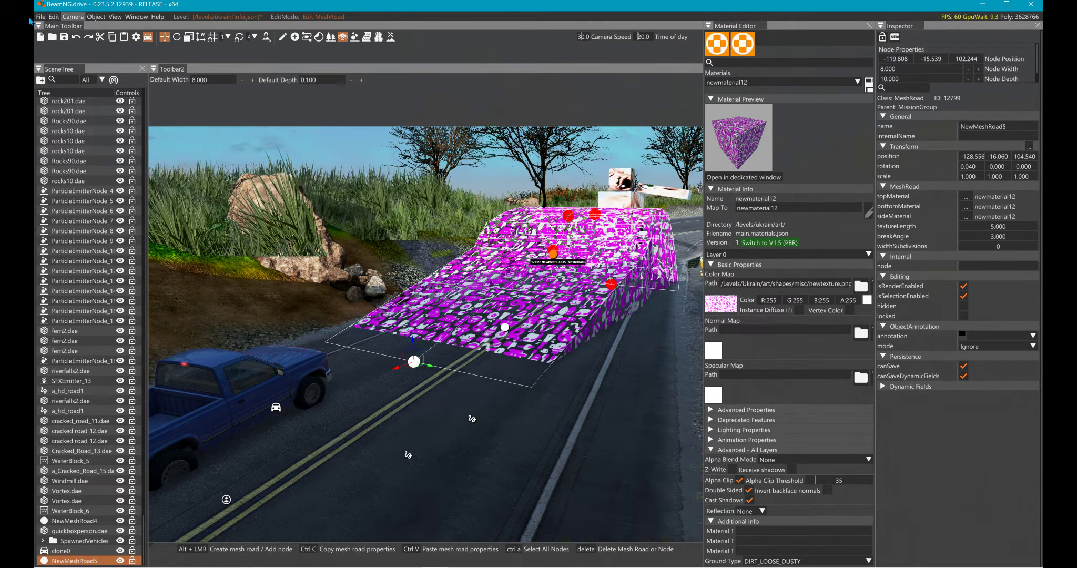
# - Rebuild the static collision data and leave the world editor
pyautogui.click(53, 17)
pyautogui.click(45, 112)
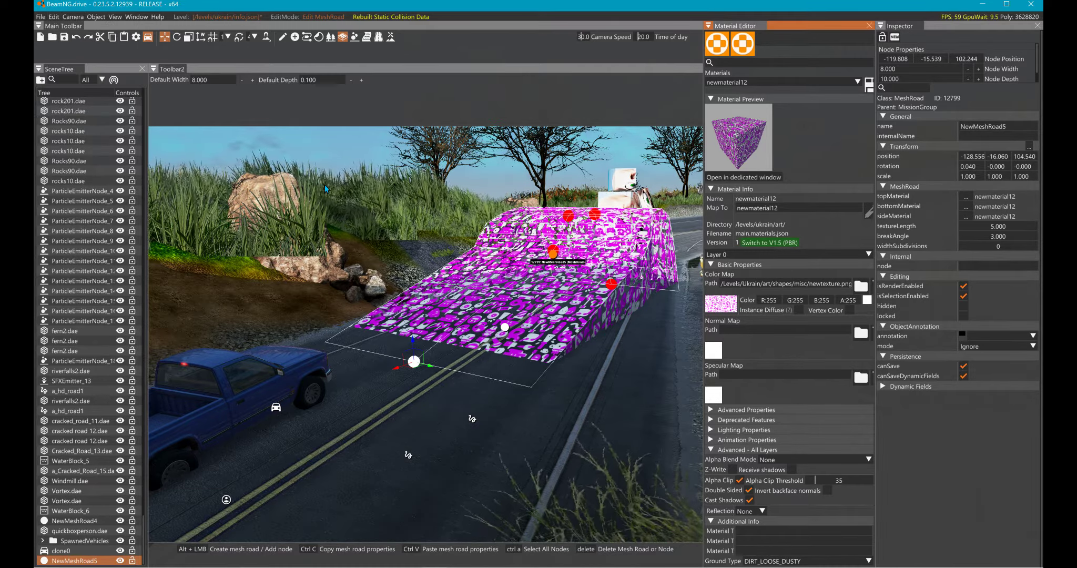
pyautogui.press('F11')
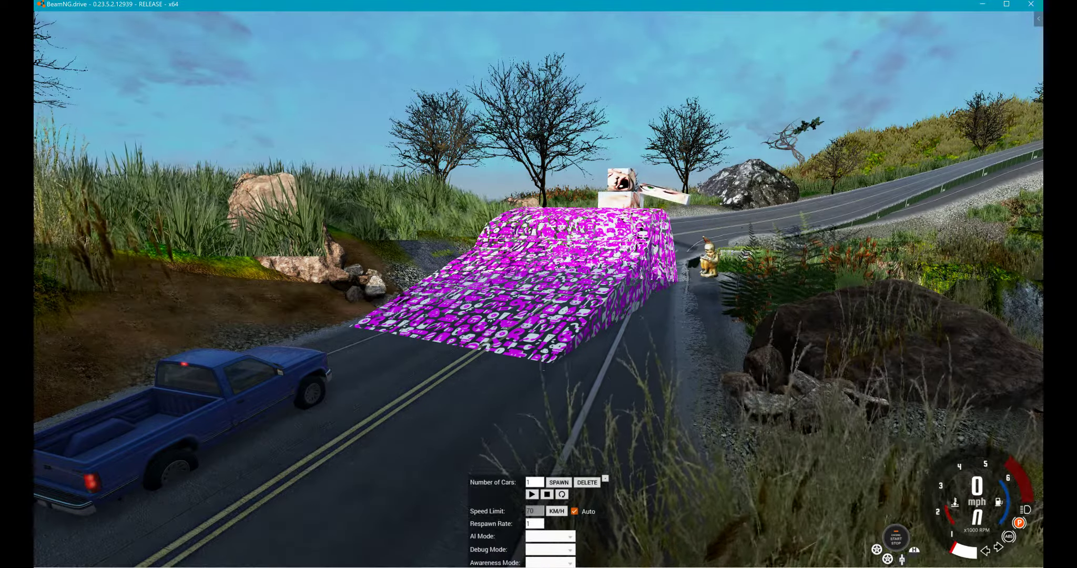
# - Drive the blue pickup forward and backward on the ramp to test its collision and dusty surface, with a closer camera view
pyautogui.press('Up')
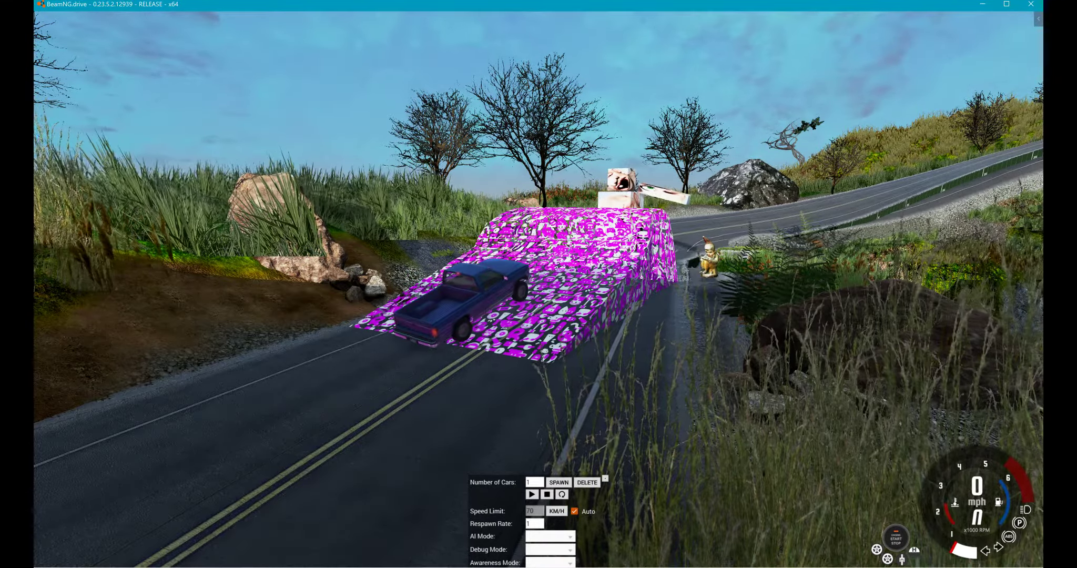
pyautogui.press('Up')
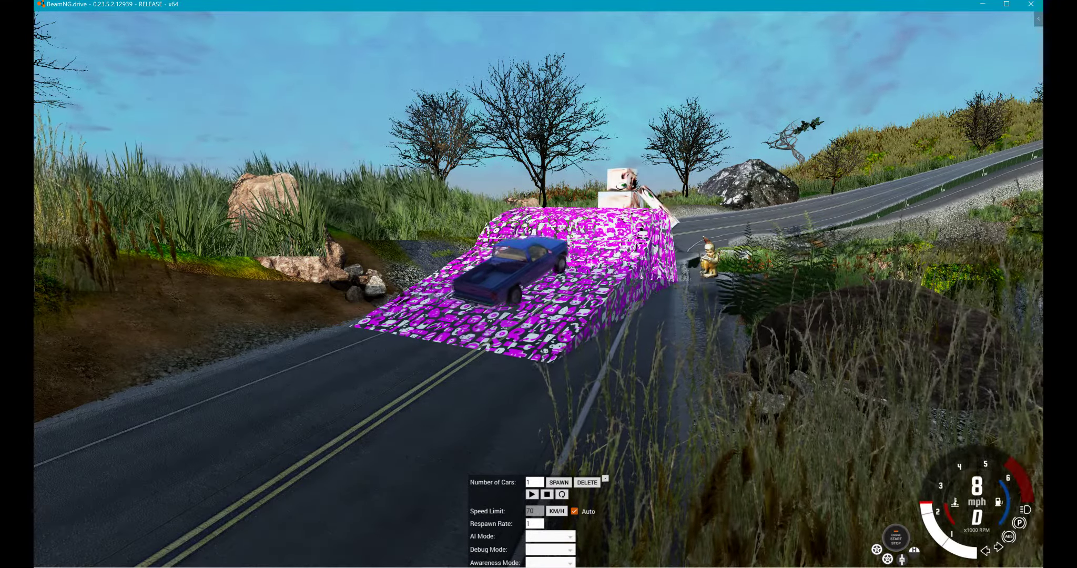
pyautogui.press('Down')
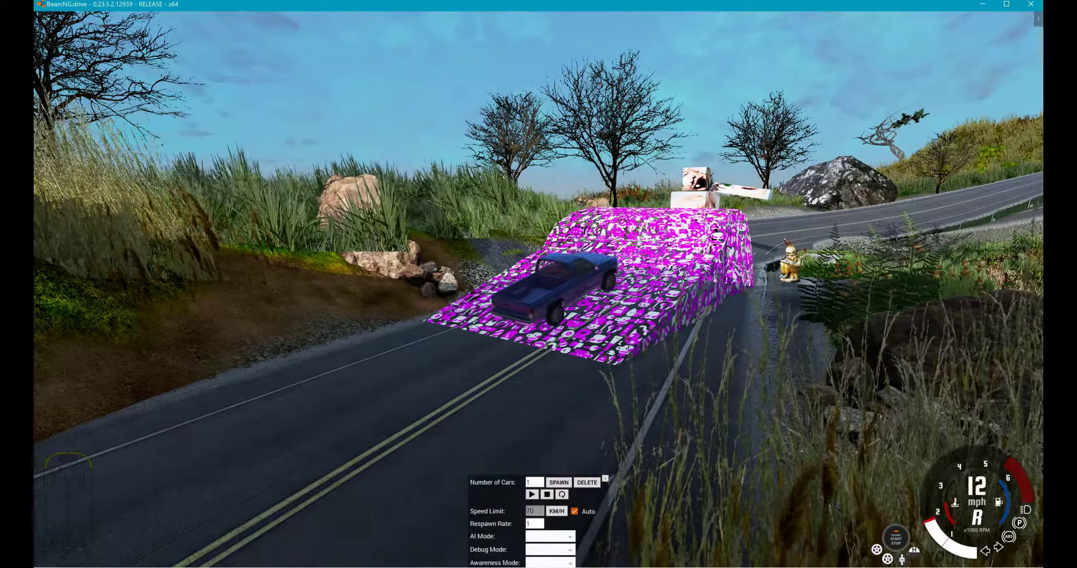
pyautogui.press('Up')
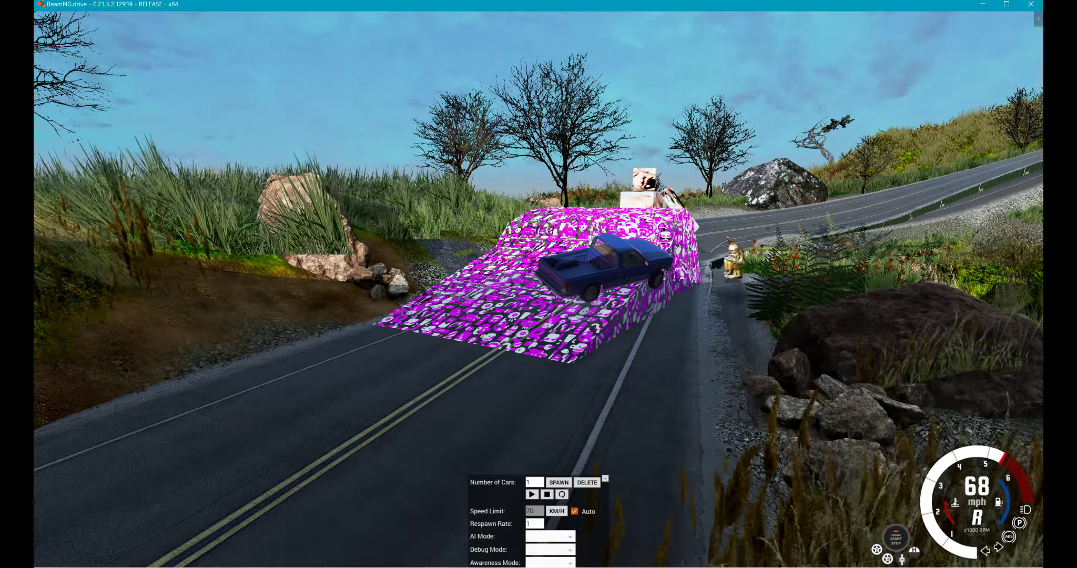
pyautogui.press('pageup')
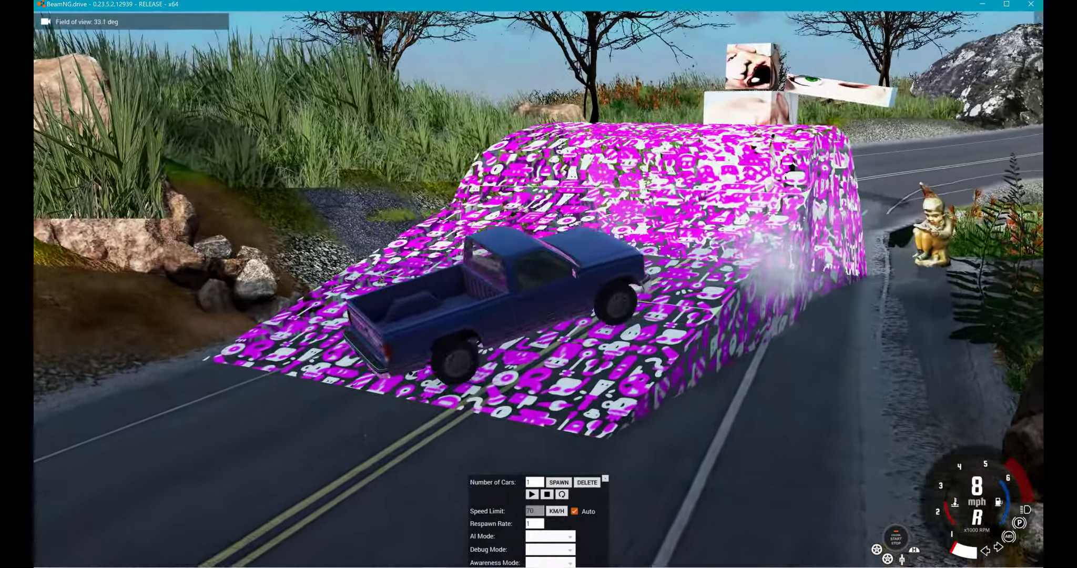
pyautogui.press('Up')
pyautogui.press('KP_6')
pyautogui.press('Up')
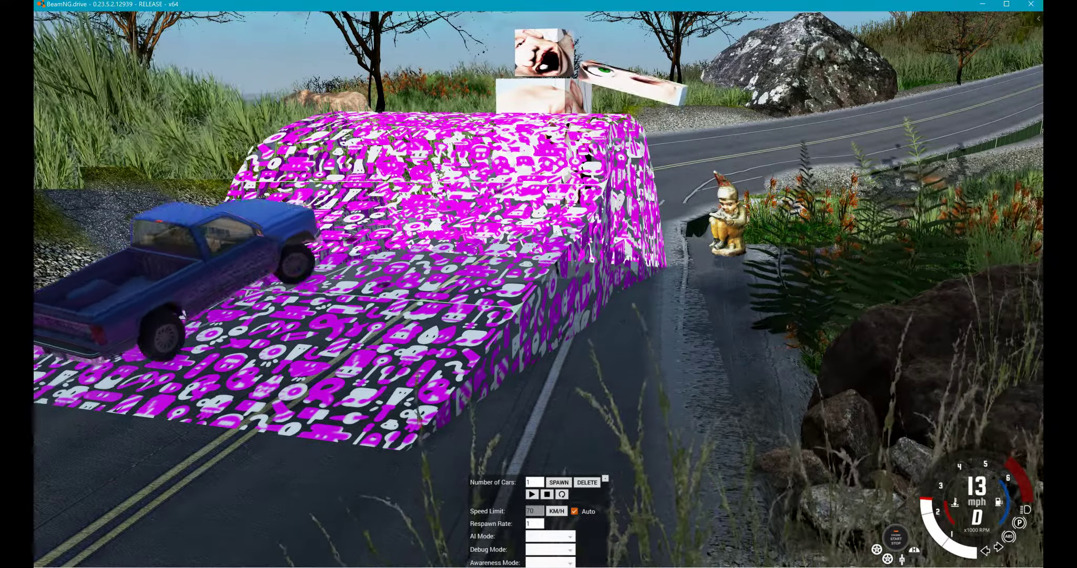
pyautogui.press('Up')
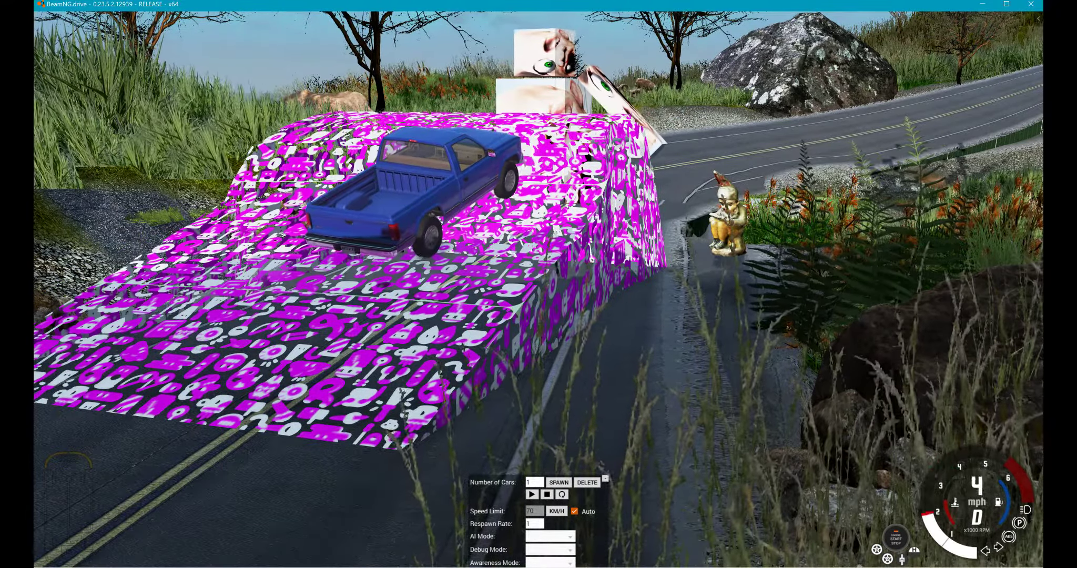